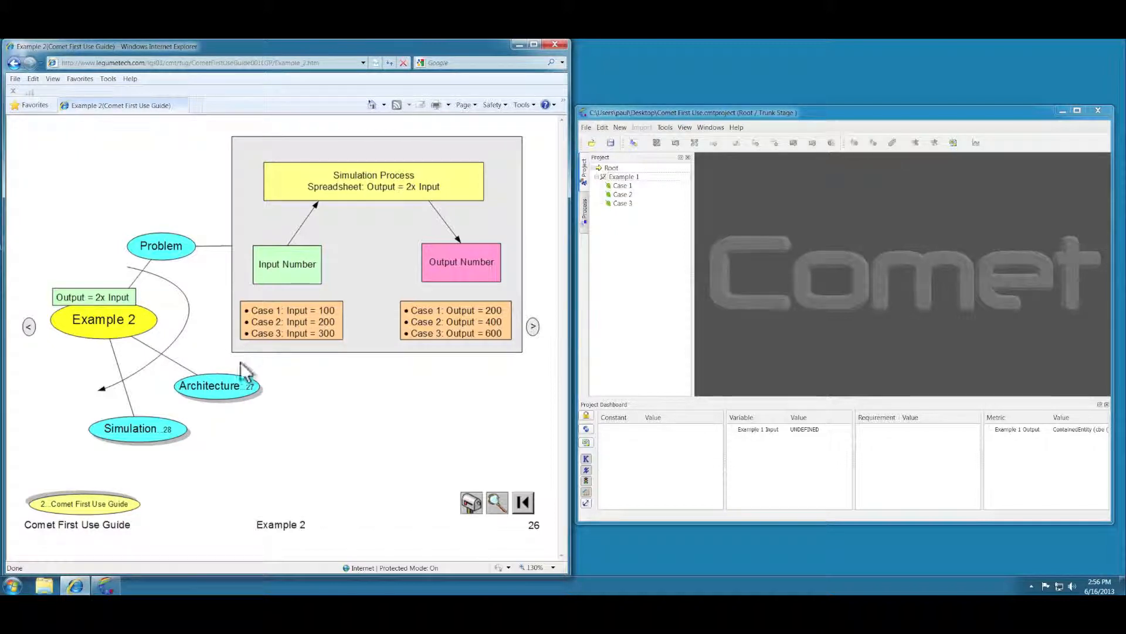
Review Example 2's architecture page in the guide, and open the Create Spreadsheet instructions from the simulation overview.
left_click(232, 384)
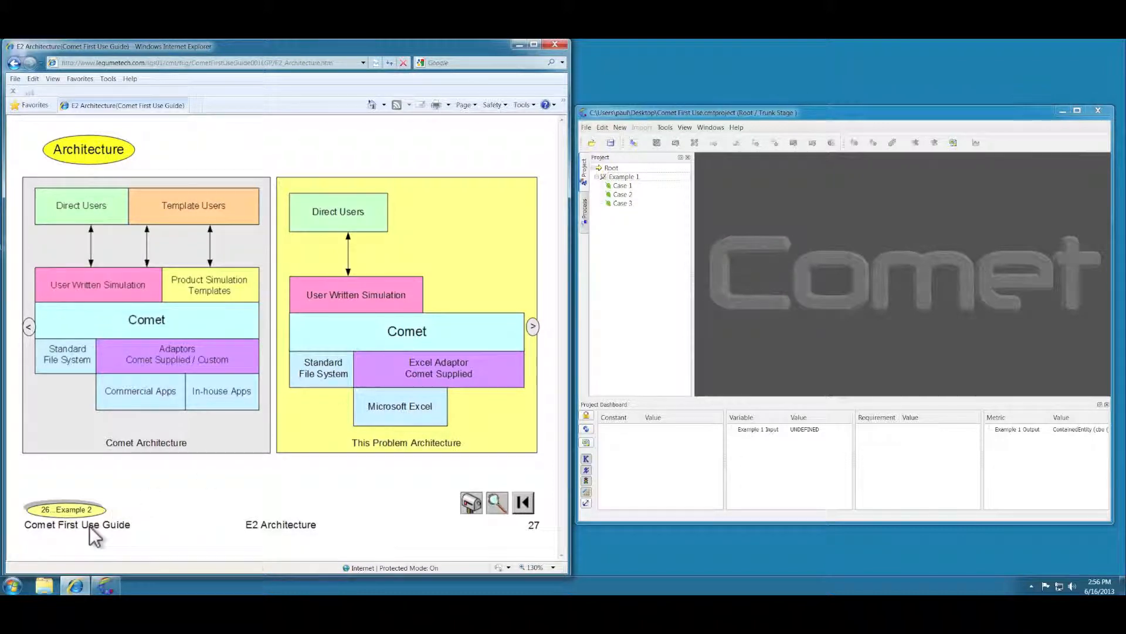
left_click(79, 513)
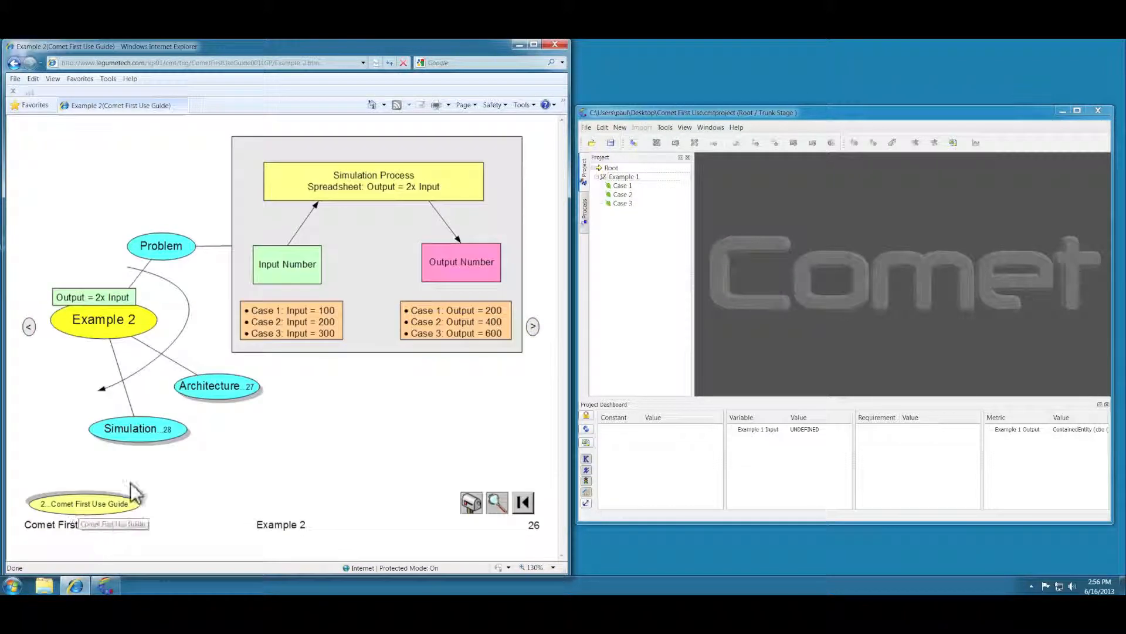
left_click(142, 447)
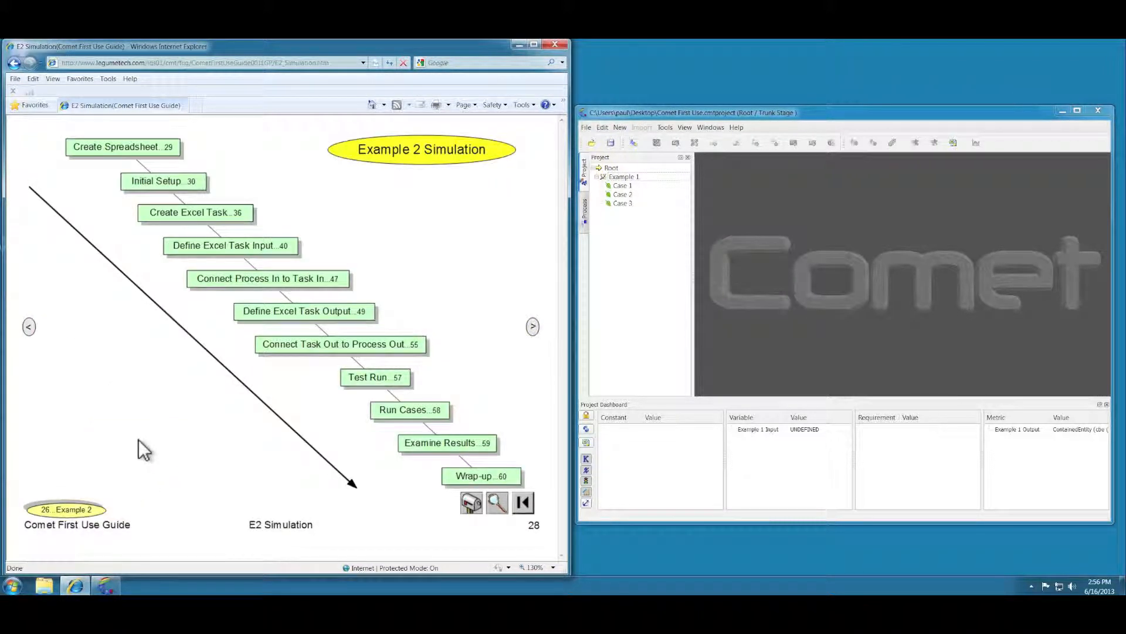
left_click(134, 150)
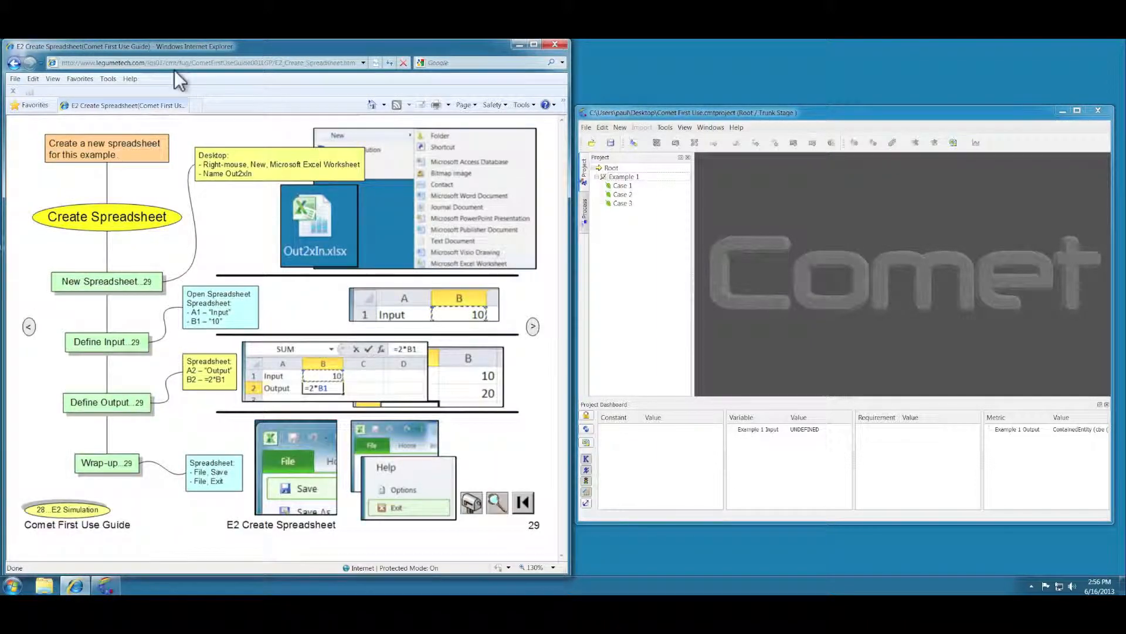
Move the guide window aside to uncover the desktop icons and create a new Microsoft Excel worksheet there named Out2xIn.
left_click_drag(175, 53, 234, 55)
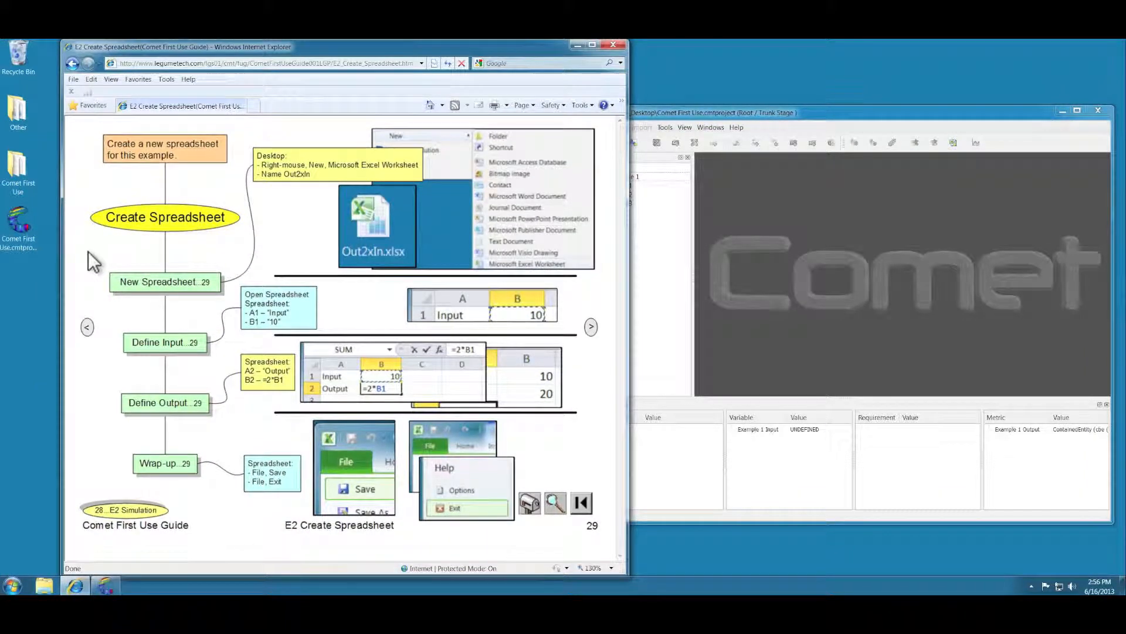
double_click(27, 247)
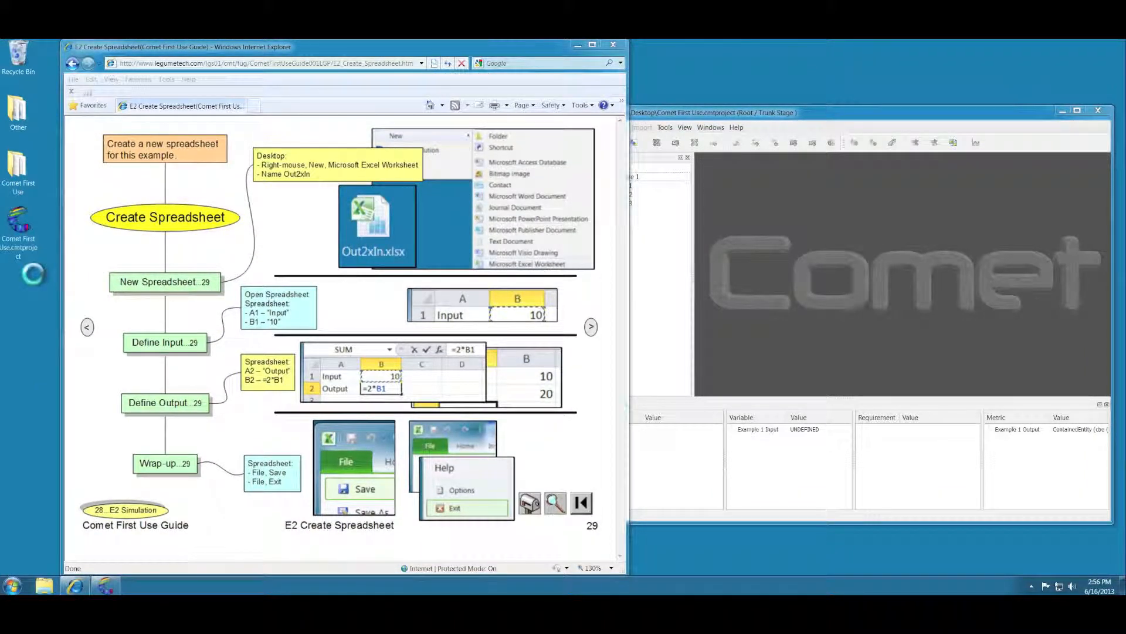
right_click(34, 274)
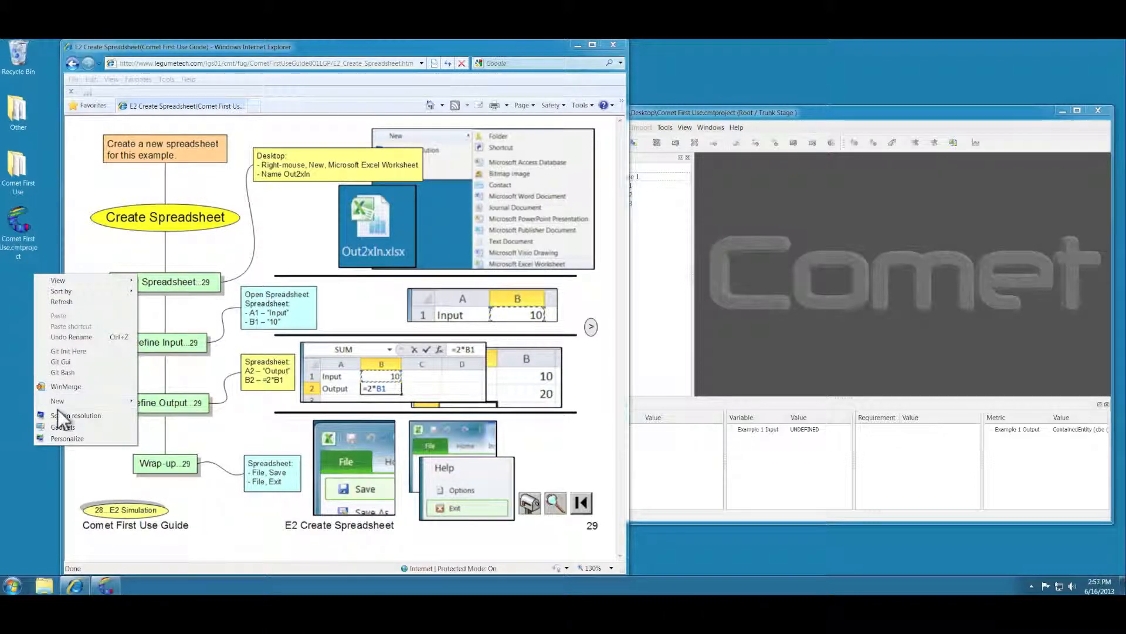
mouse_move(57, 400)
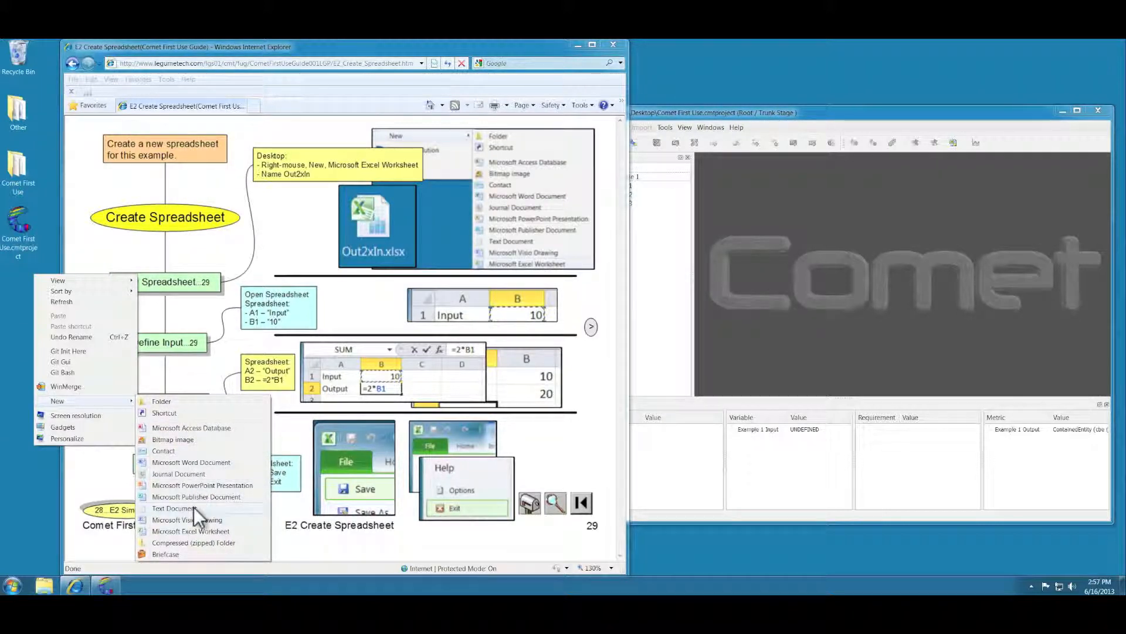
left_click(194, 531)
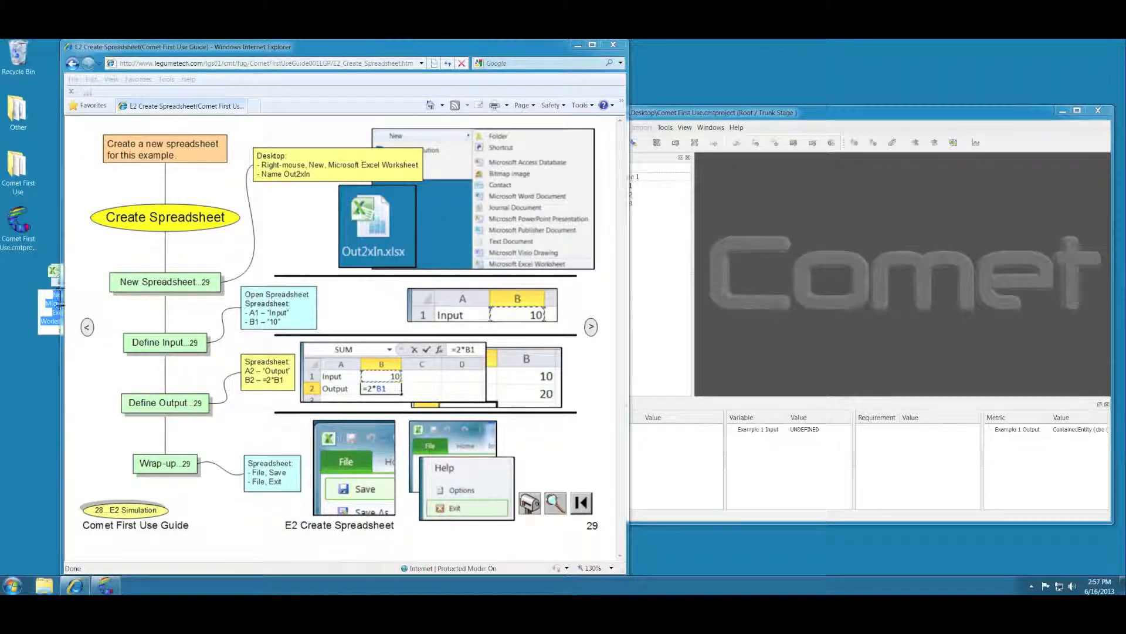
left_click_drag(58, 281, 26, 283)
left_click(20, 295)
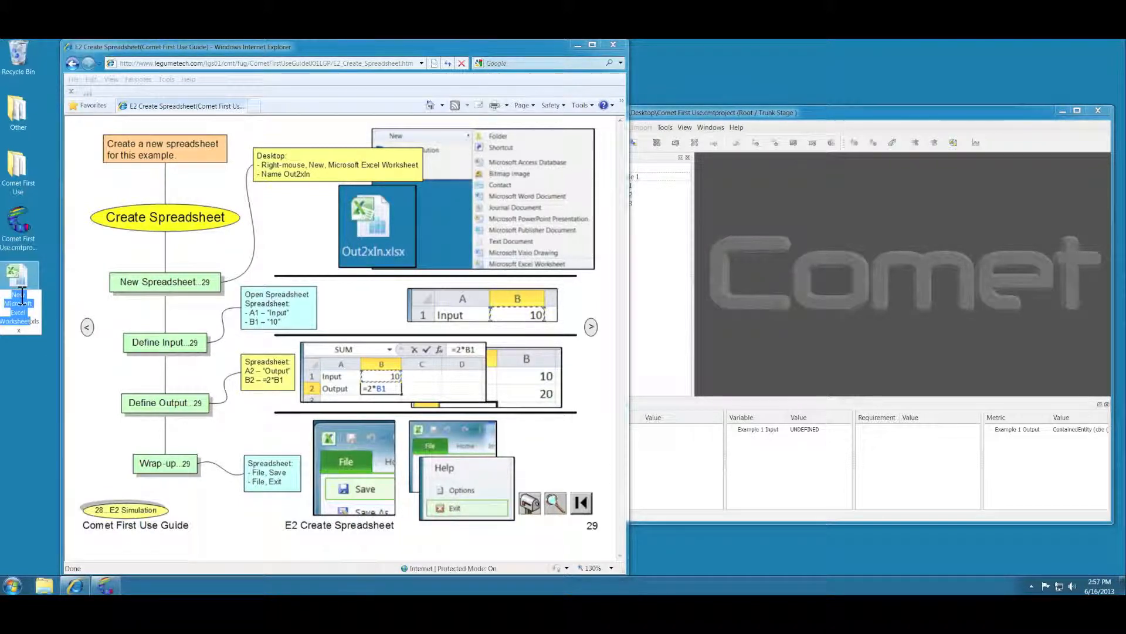
type("Ou")
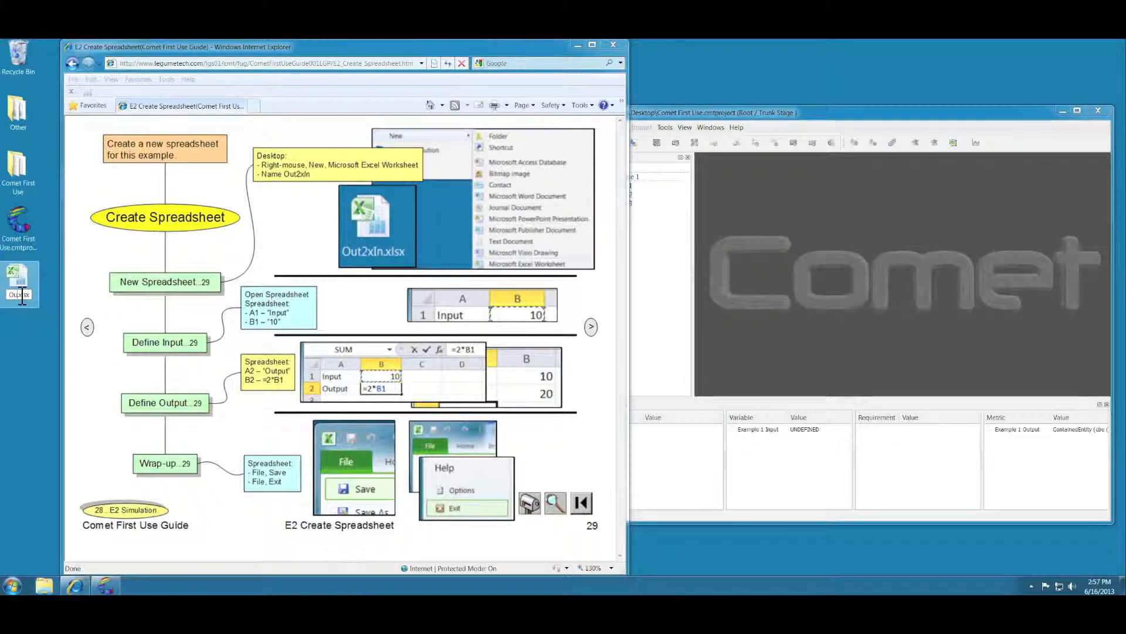
type("t2xIn")
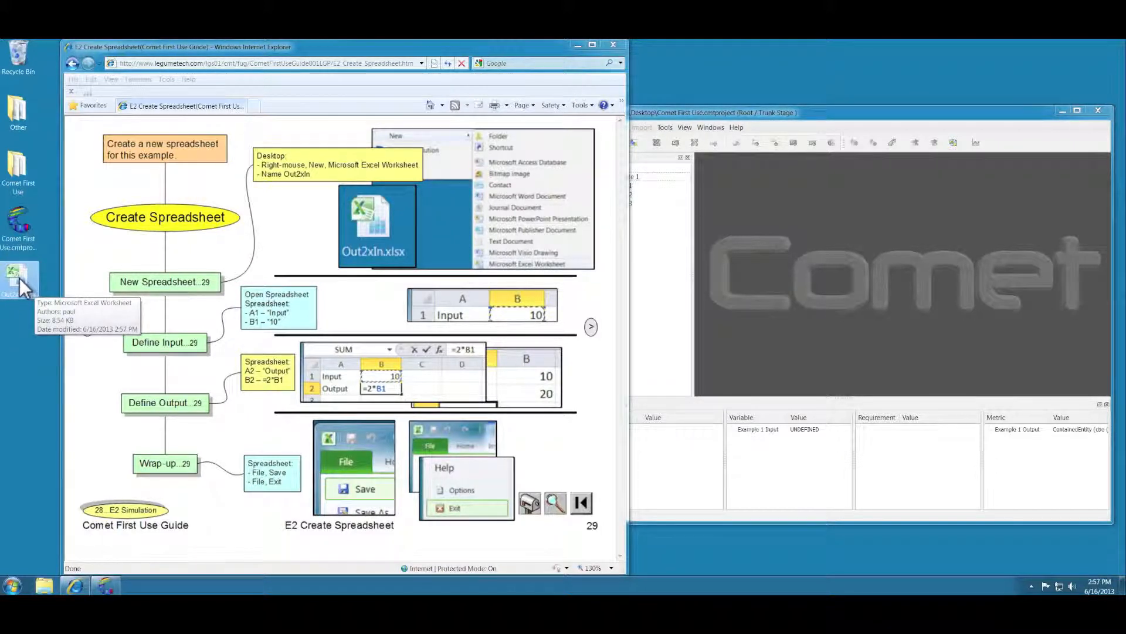
Open the Out2xIn workbook in Excel and enter the label Input in A1 and the value 10 in B1.
double_click(20, 278)
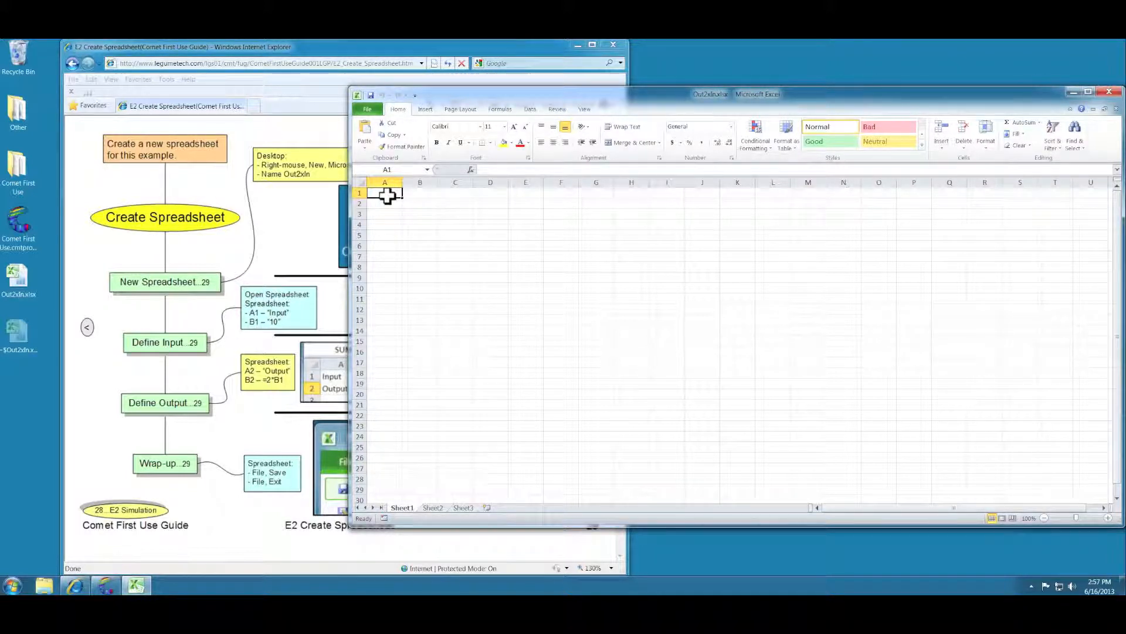
type("Input")
key("Tab")
type("10")
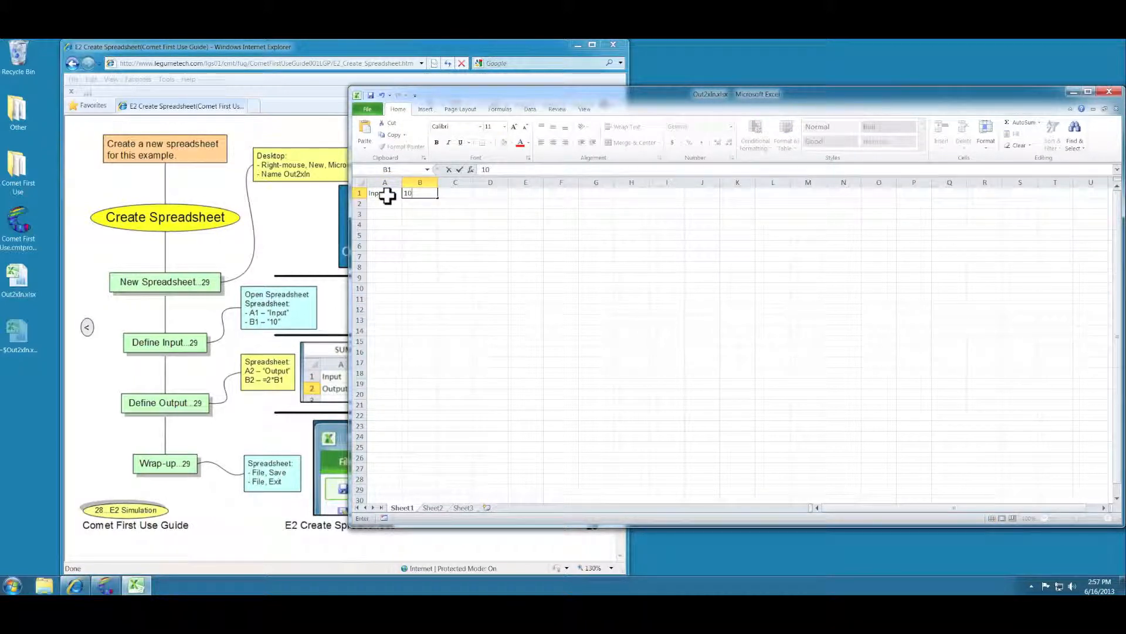
key("Return")
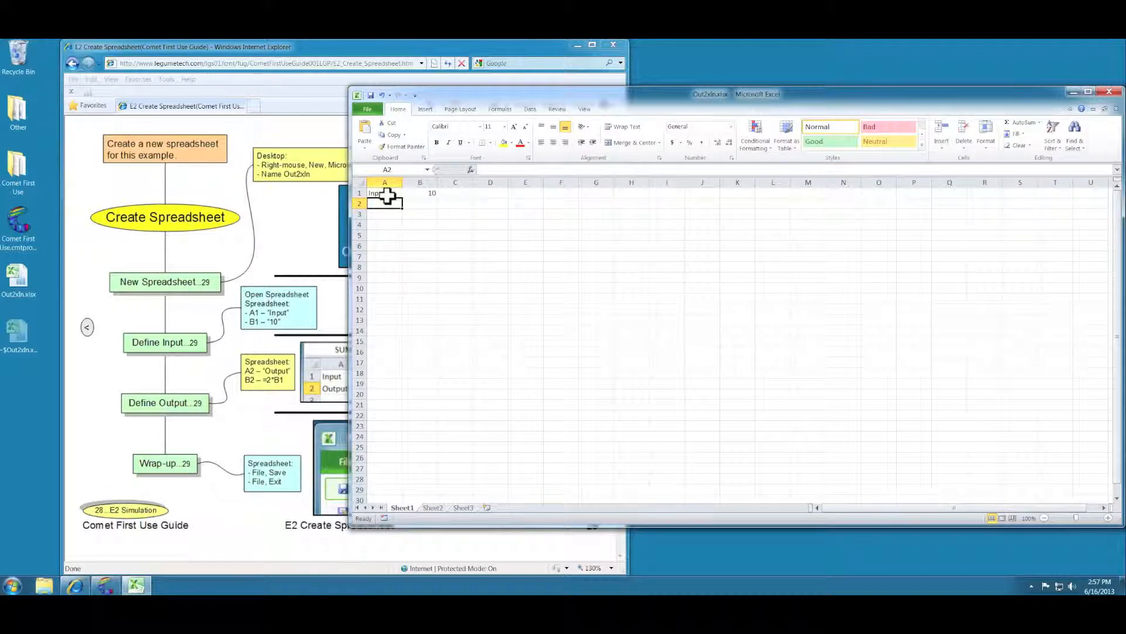
Enter the label Output in A2 and the formula =2*B1 in B2.
type("Output")
key("Tab")
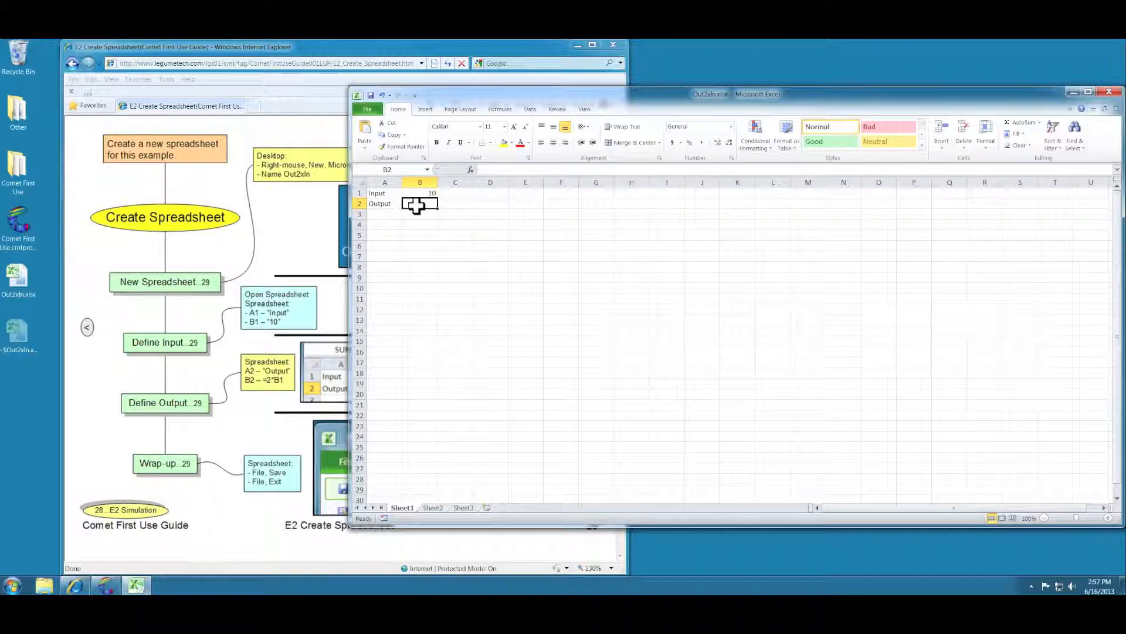
type("=2")
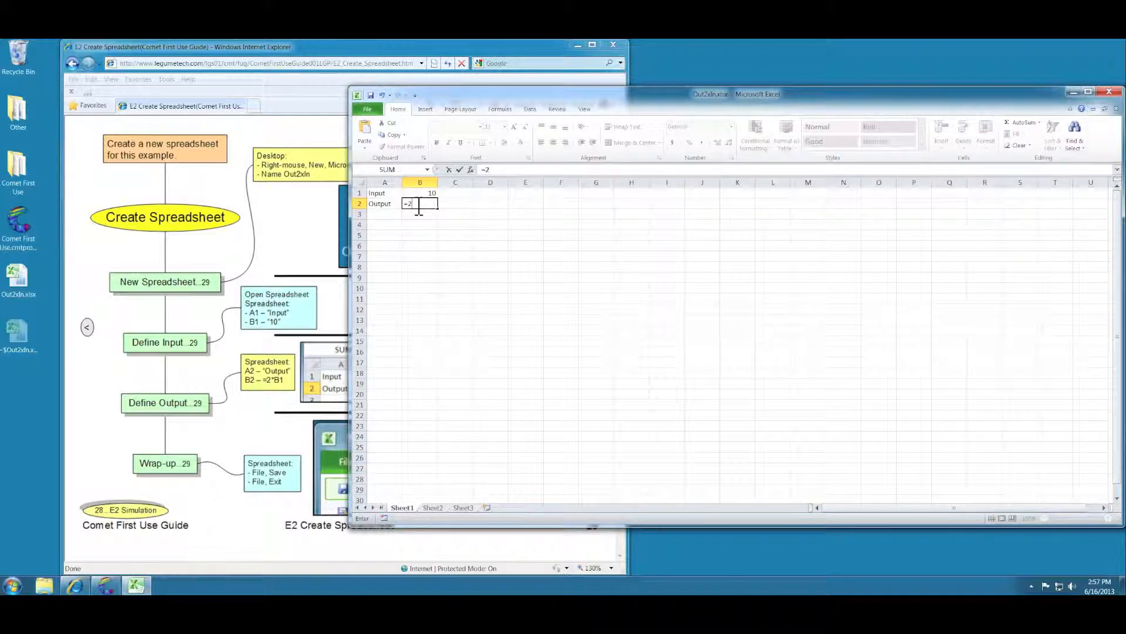
type("*")
left_click(422, 193)
key("Return")
left_click(399, 213)
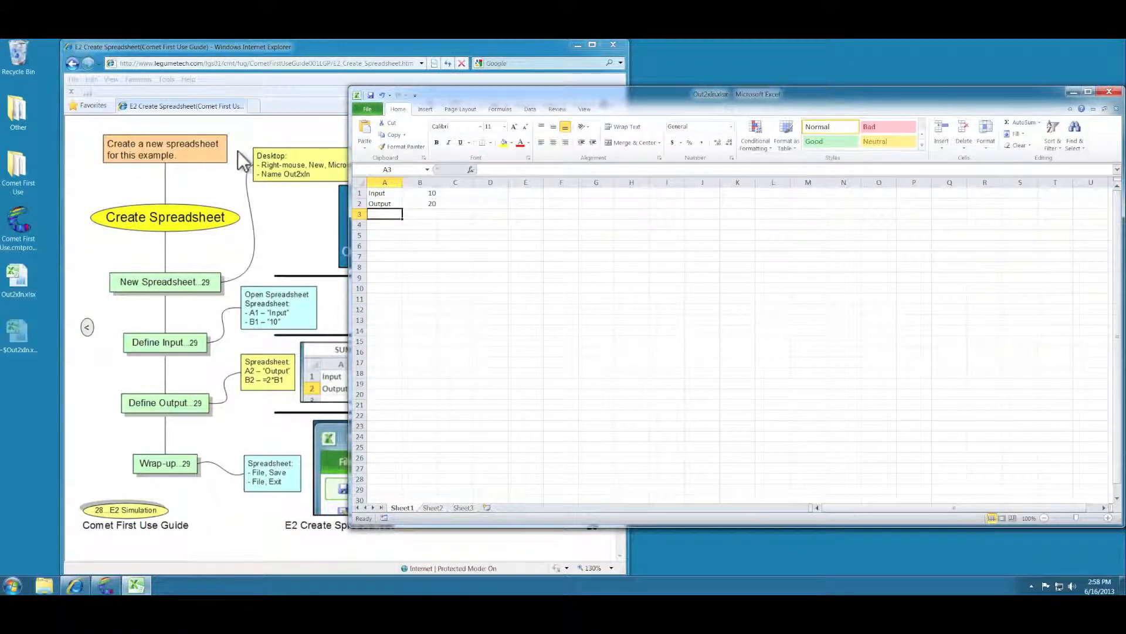
Save the Out2xIn workbook and exit Excel.
left_click(364, 108)
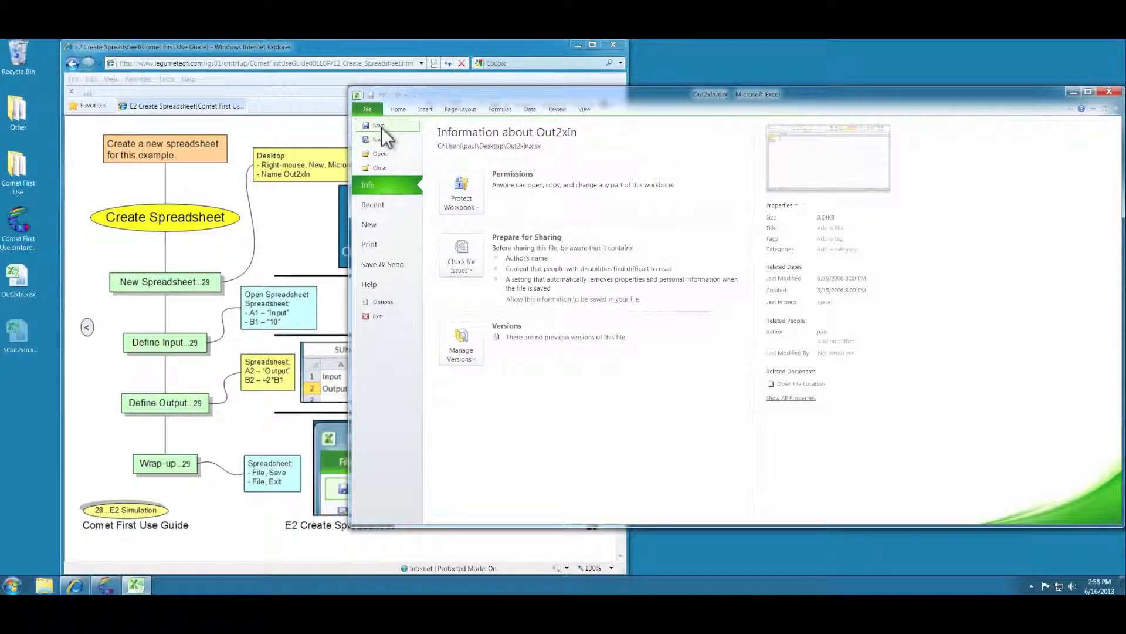
left_click(381, 128)
left_click(368, 111)
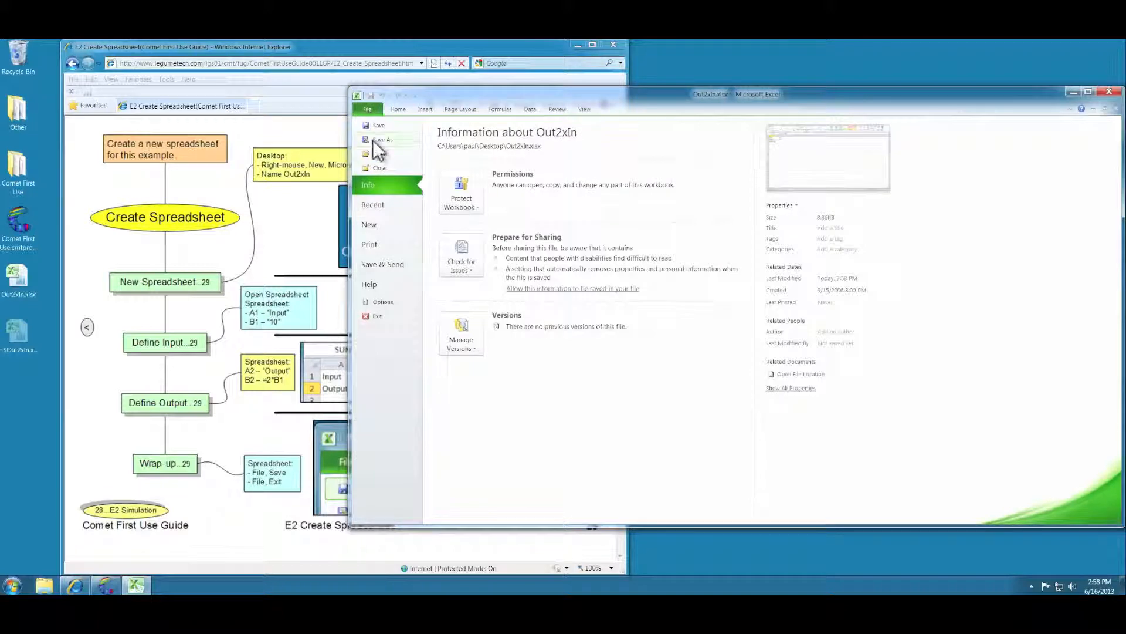
left_click(378, 315)
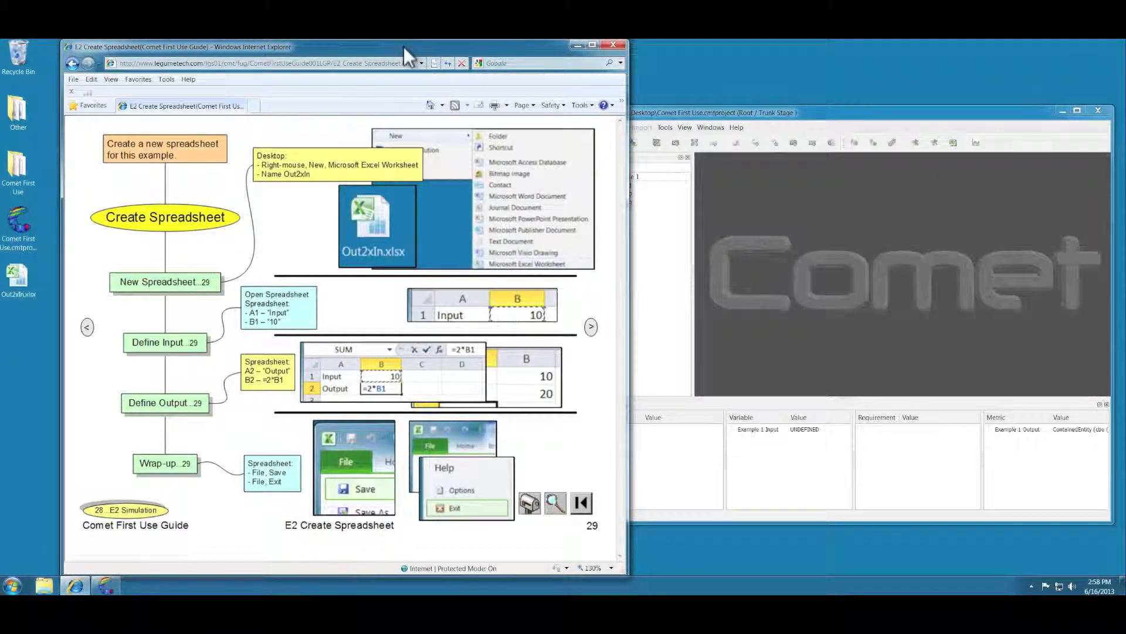
Move the guide window back beside the Comet window and open the Initial Setup instructions from the simulation overview.
left_click_drag(403, 46, 345, 49)
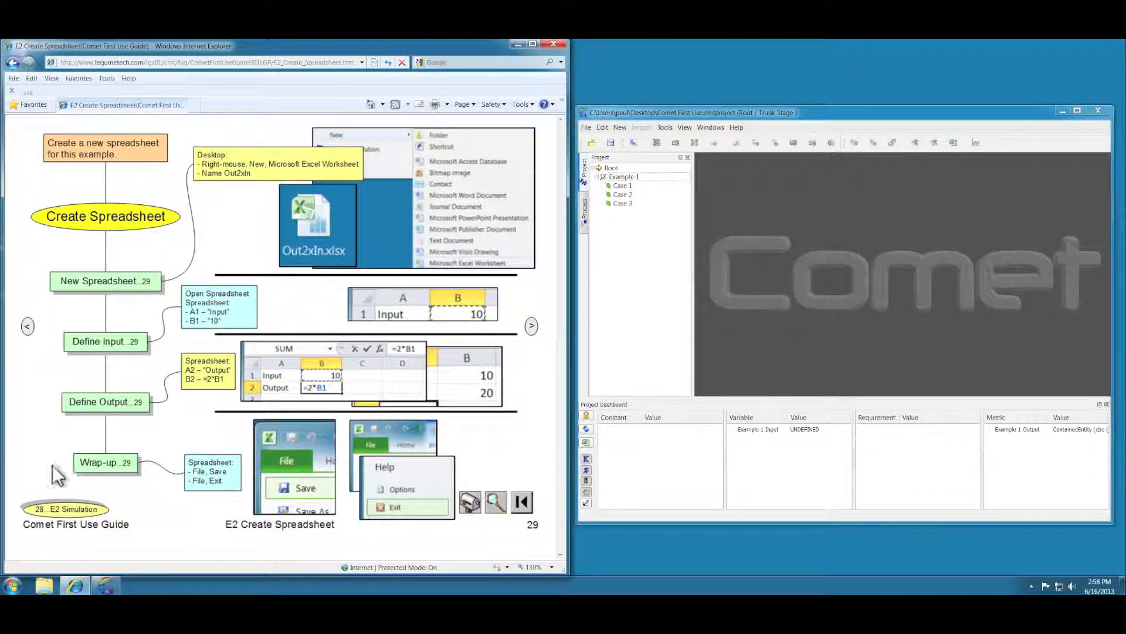
left_click(67, 509)
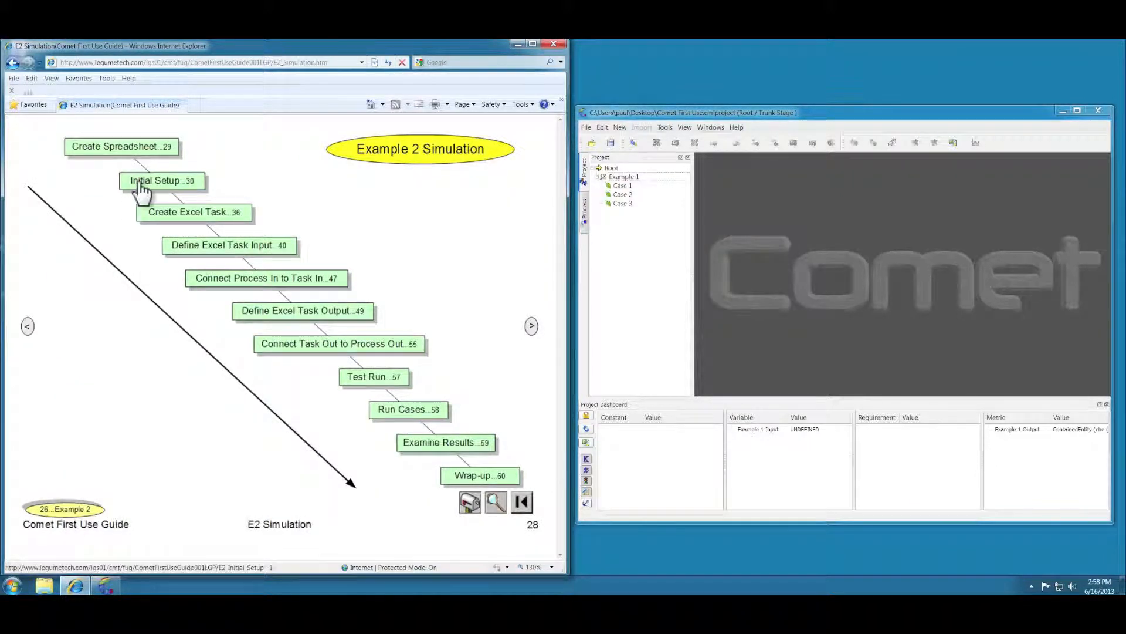
left_click(143, 181)
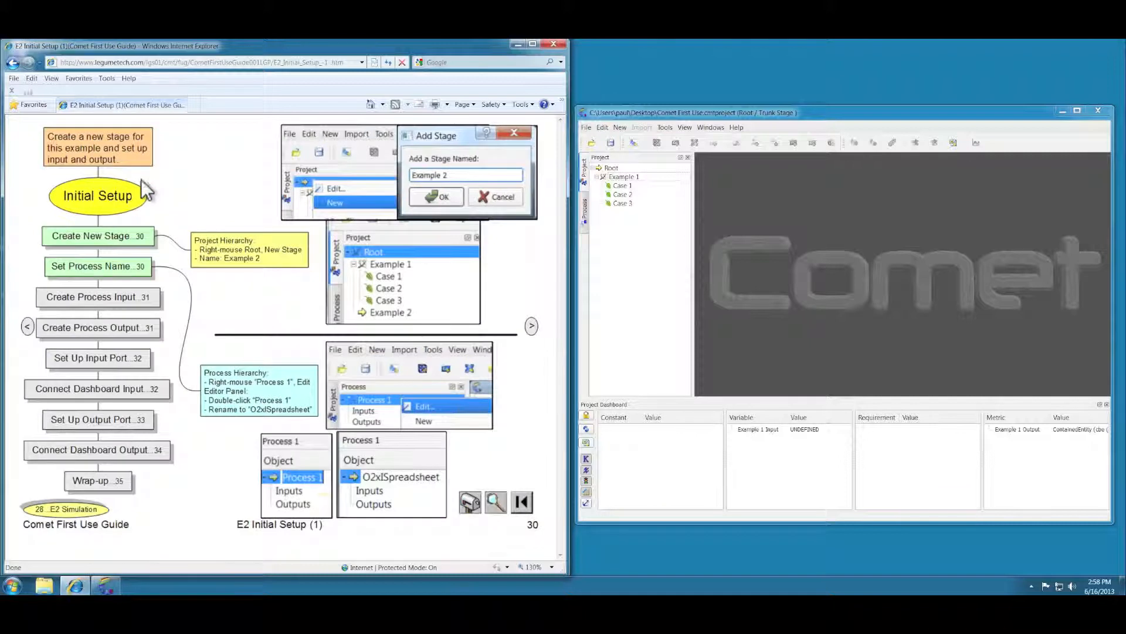
In Comet, add a new stage named Example 2 under Root in the project hierarchy.
right_click(607, 168)
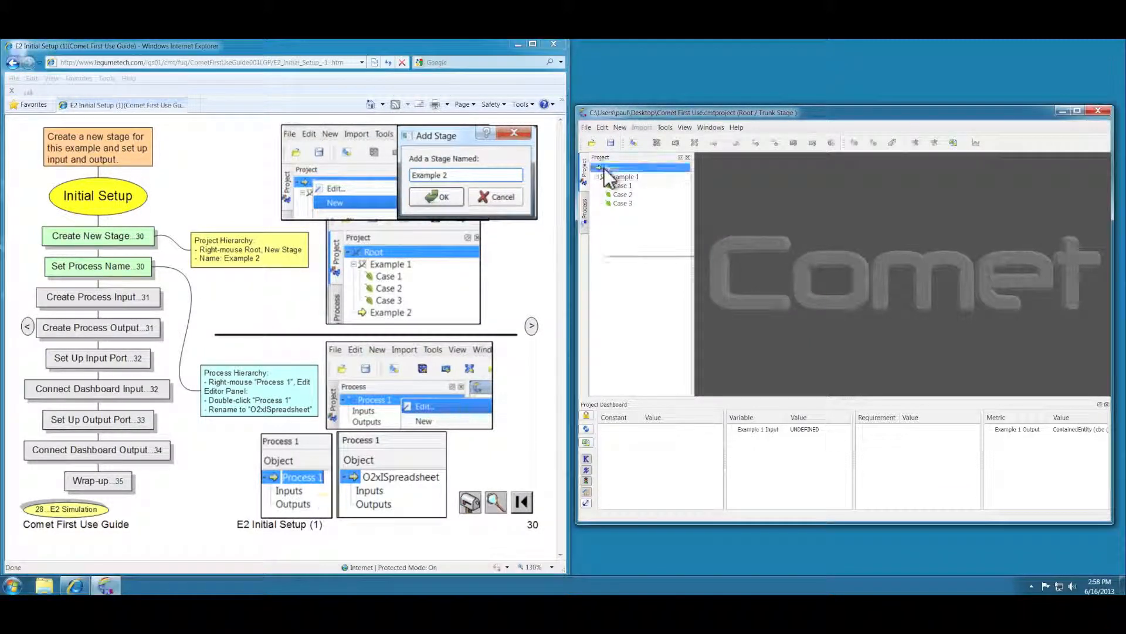
mouse_move(621, 192)
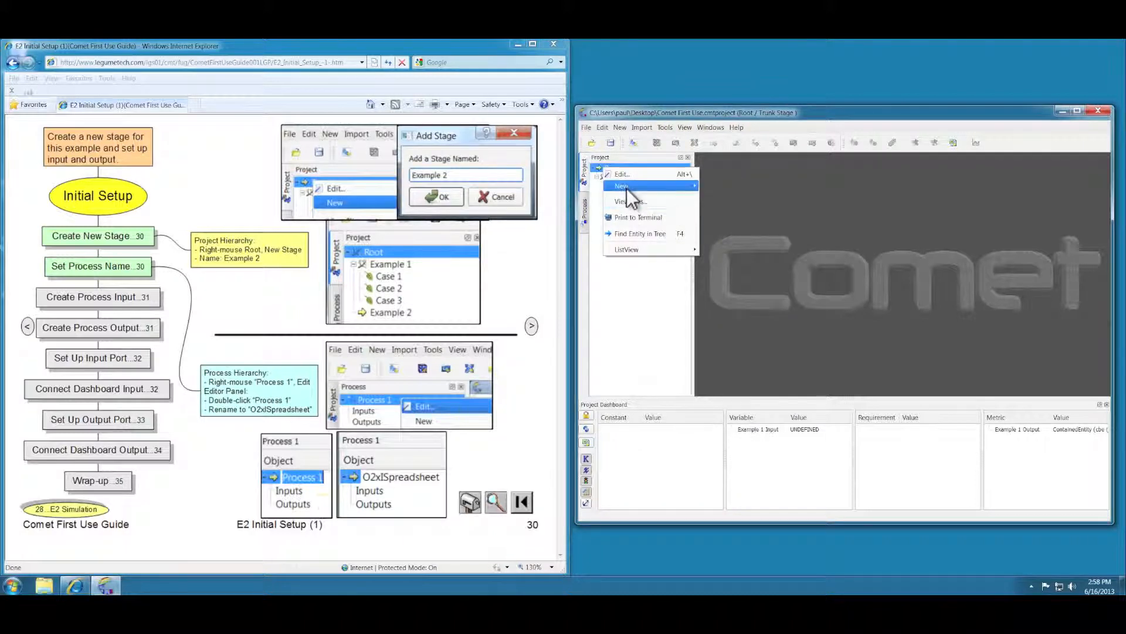
left_click(717, 187)
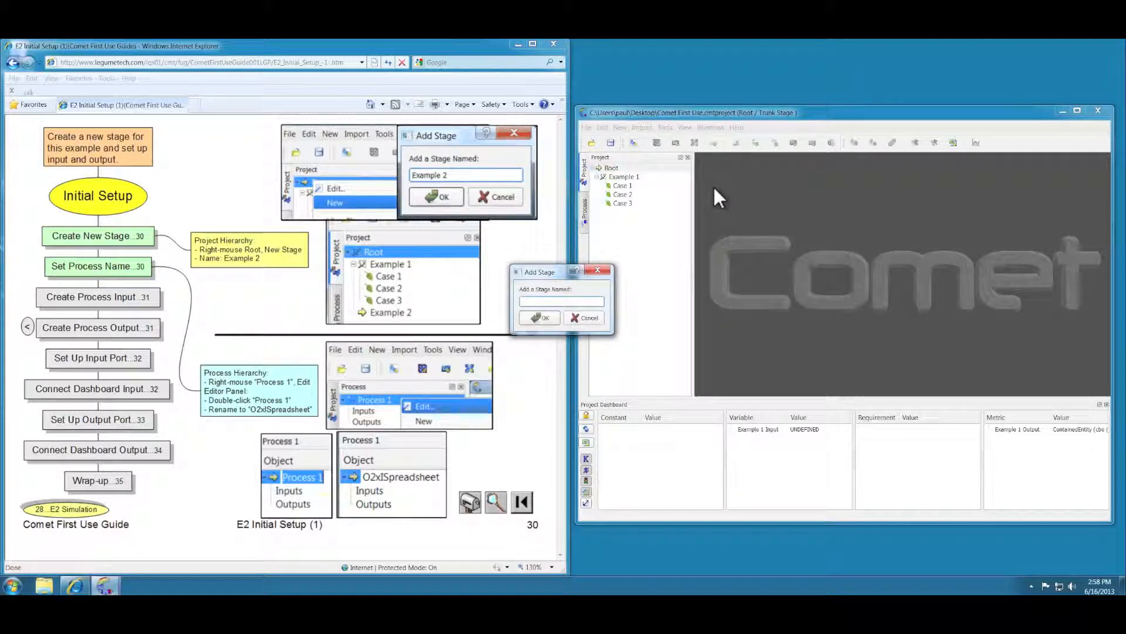
type("Exam")
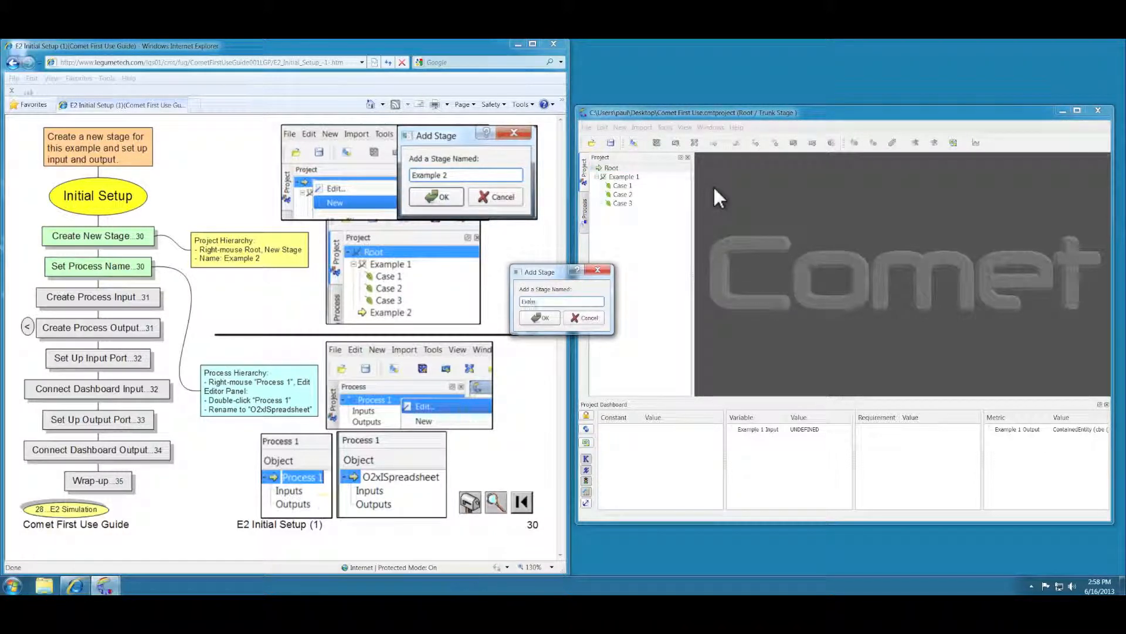
type("ple 2")
left_click(547, 316)
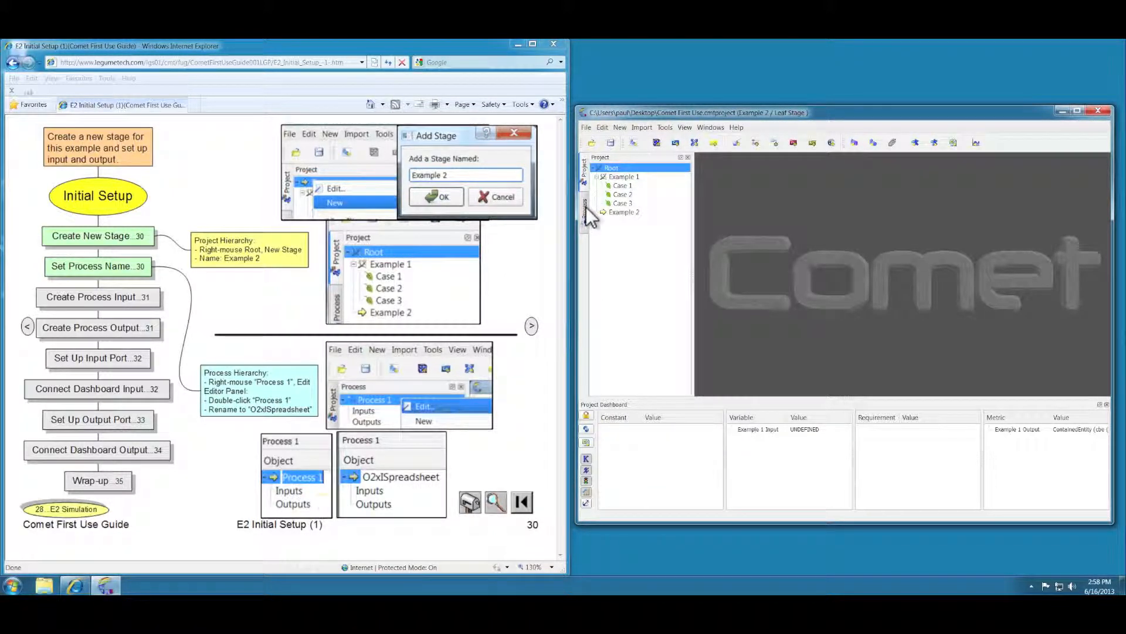
Show the process hierarchy of the new stage and rename Process 1 as O2xISpreadsheet.
left_click(584, 210)
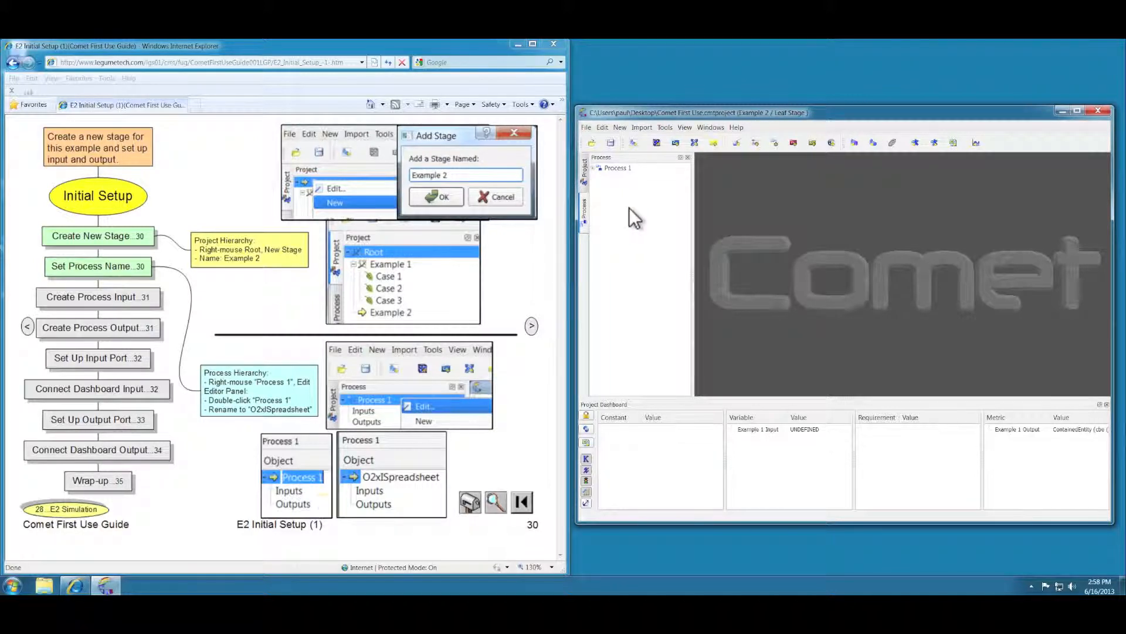
left_click(621, 167)
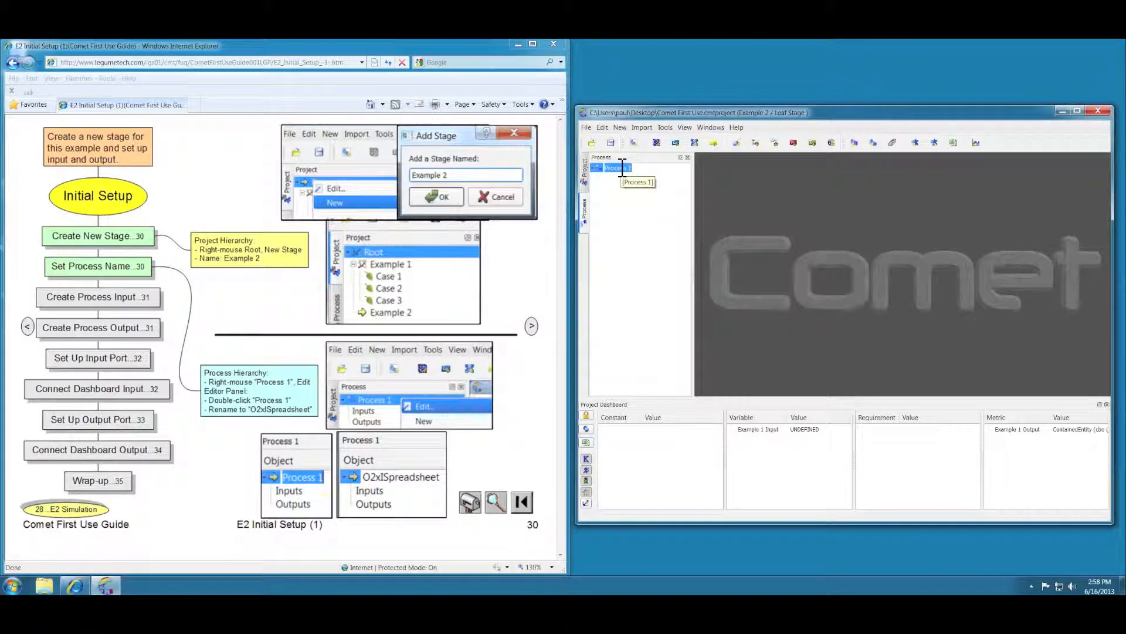
type("O2xlSpreadsheet")
key("Return")
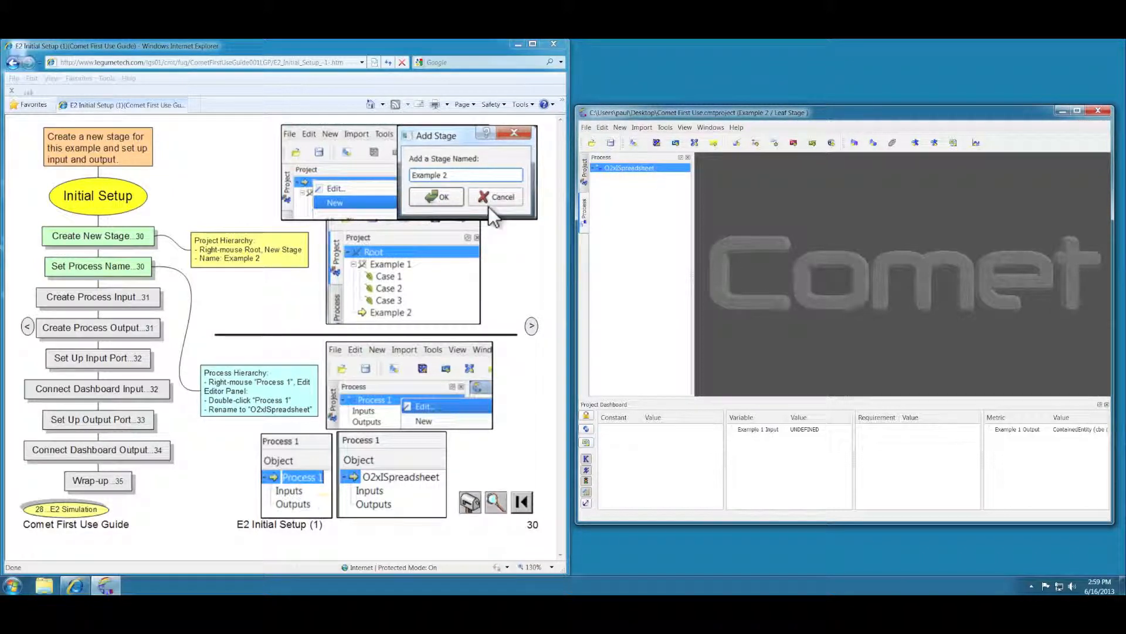
Open the guide's Create Process Input instructions, then unlock Comet's Project Dashboard and add a variable named Example 2.
left_click(129, 302)
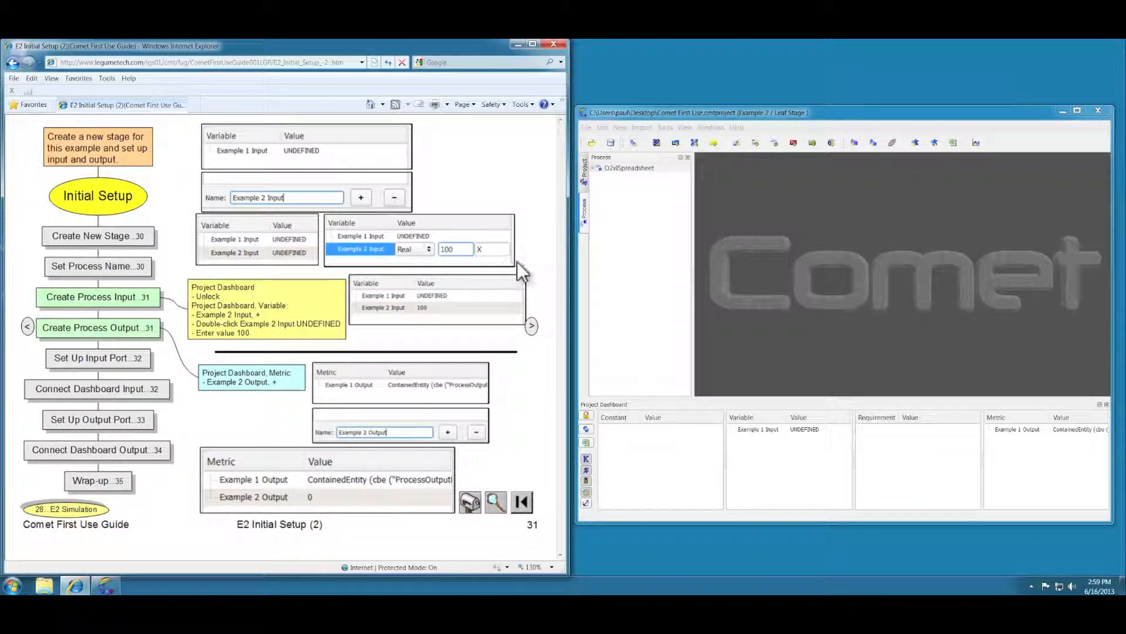
left_click(588, 412)
left_click(588, 413)
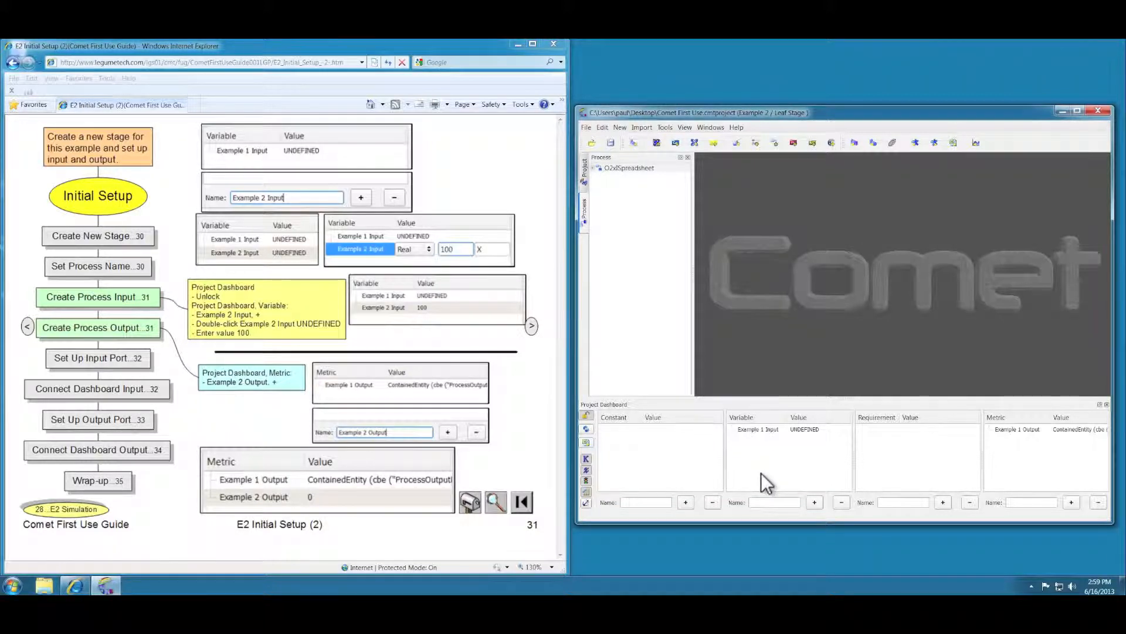
left_click(765, 503)
type("Example 2")
left_click(815, 503)
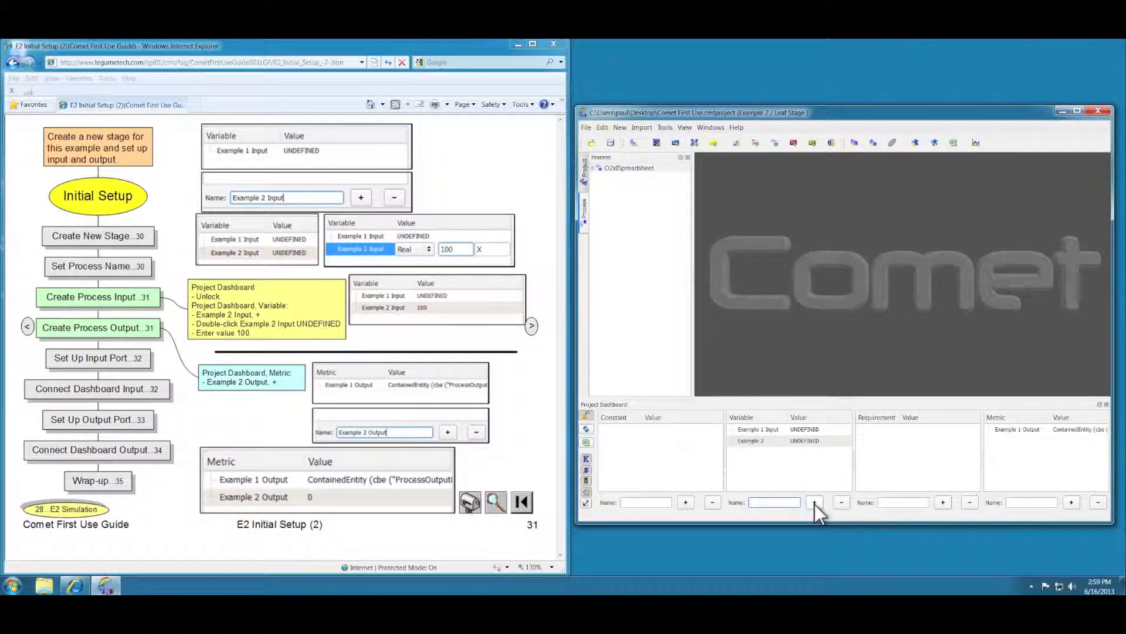
Set the dashboard variable Example 2 to the Real value 100 and add a metric named Example 2 Output.
double_click(804, 442)
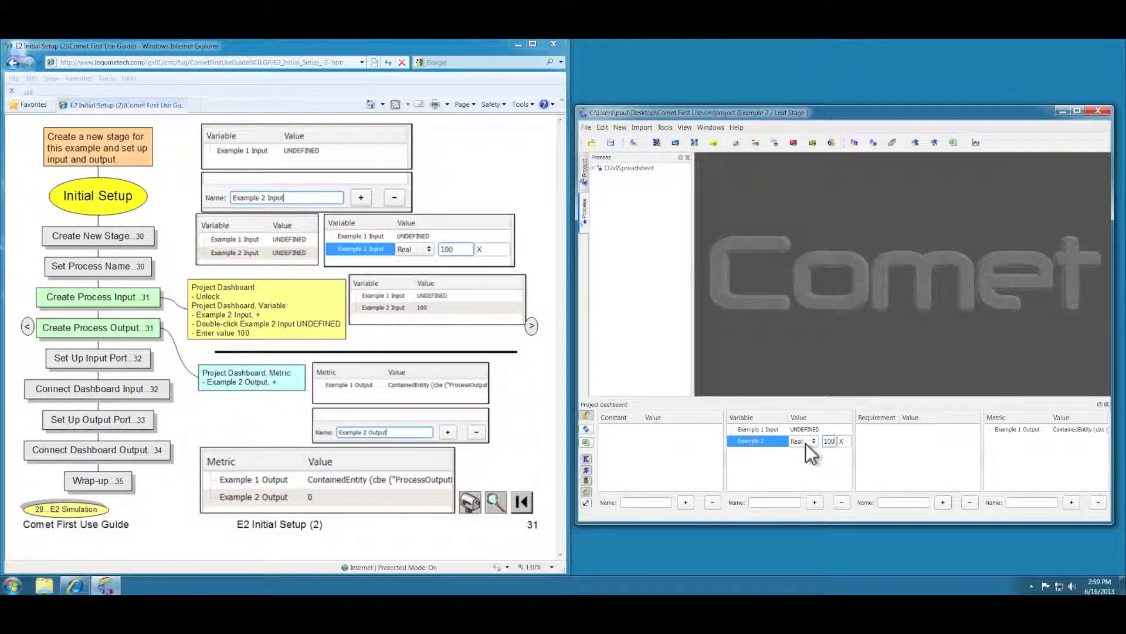
key("Return")
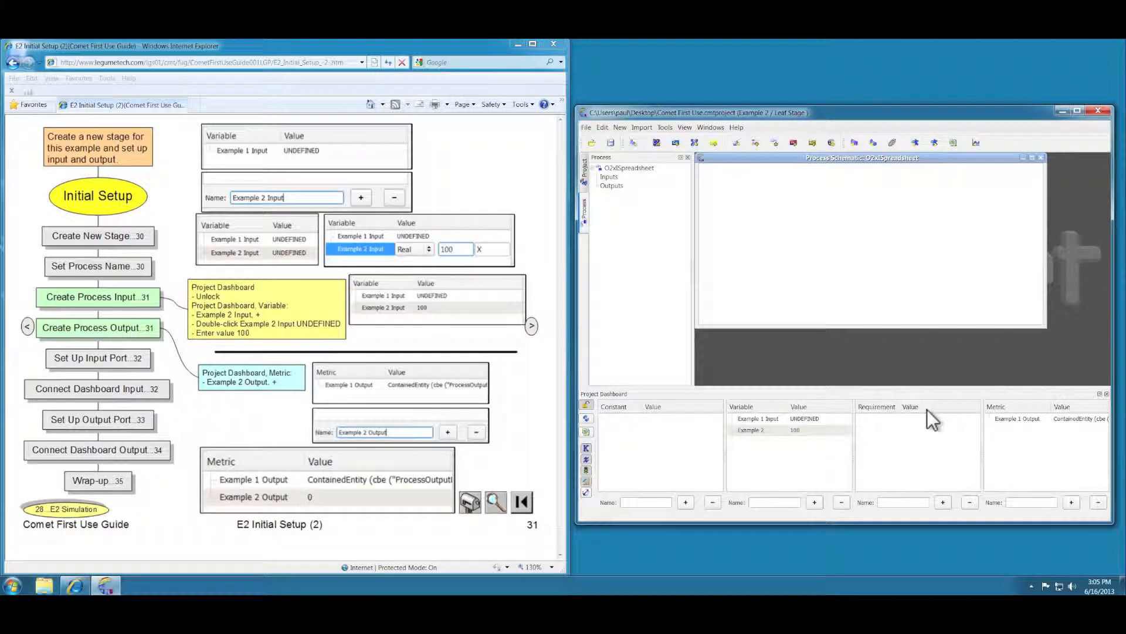
left_click(1017, 501)
type("Example 2 Output")
left_click(1069, 503)
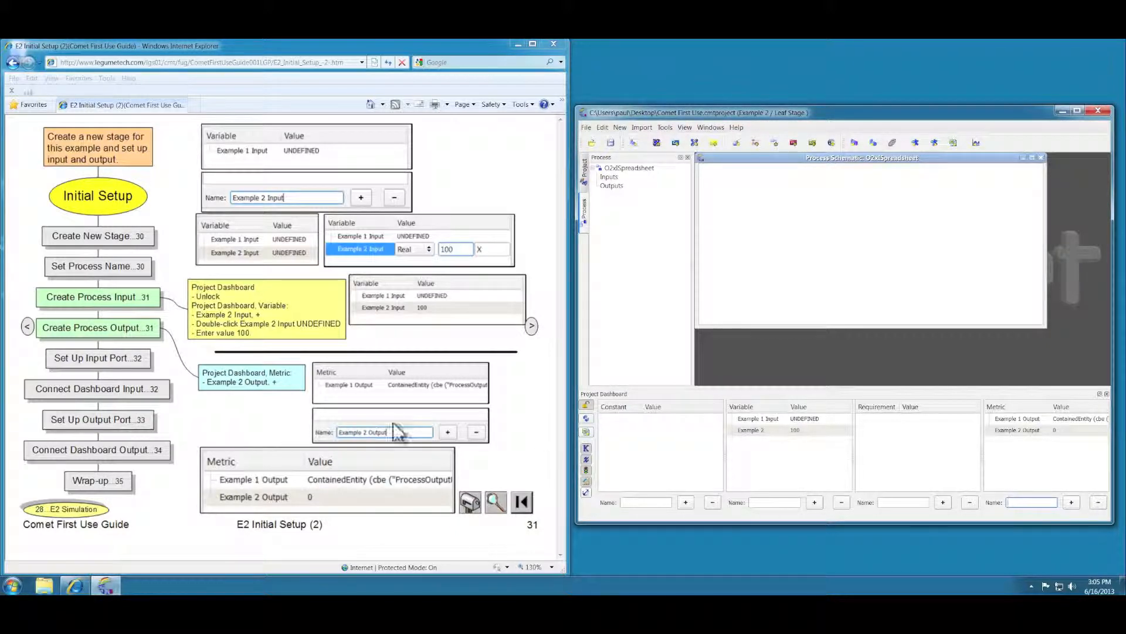
Consult the guide's Set Up Input Port instructions, then display the O2xISpreadsheet process schematic in Comet and add a process input port.
left_click(78, 364)
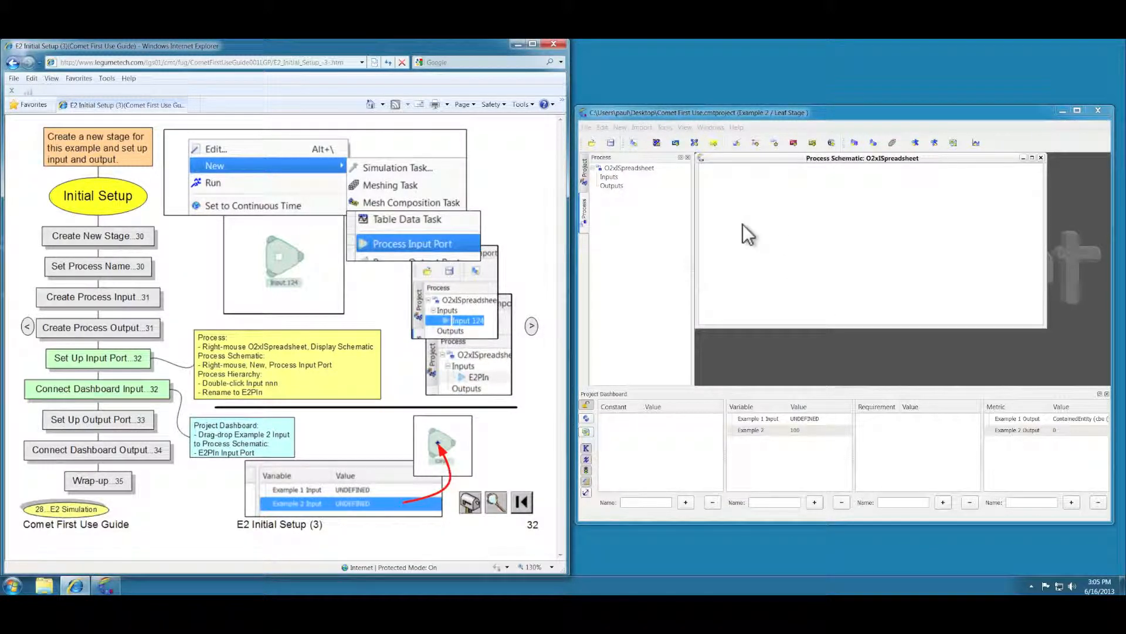
right_click(627, 168)
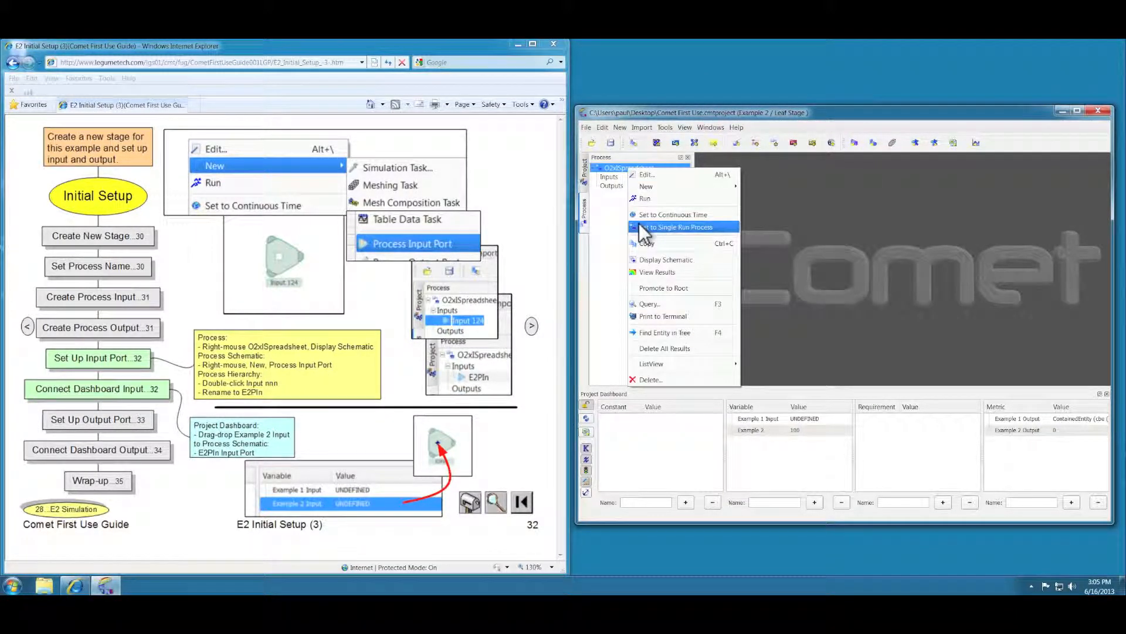
left_click(661, 262)
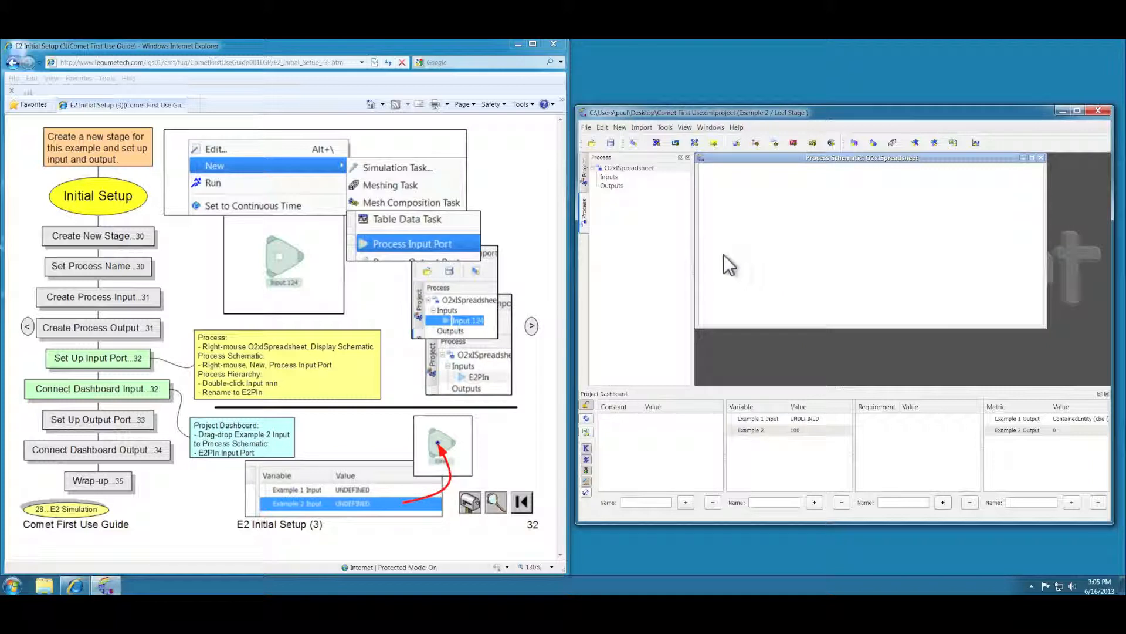
right_click(758, 231)
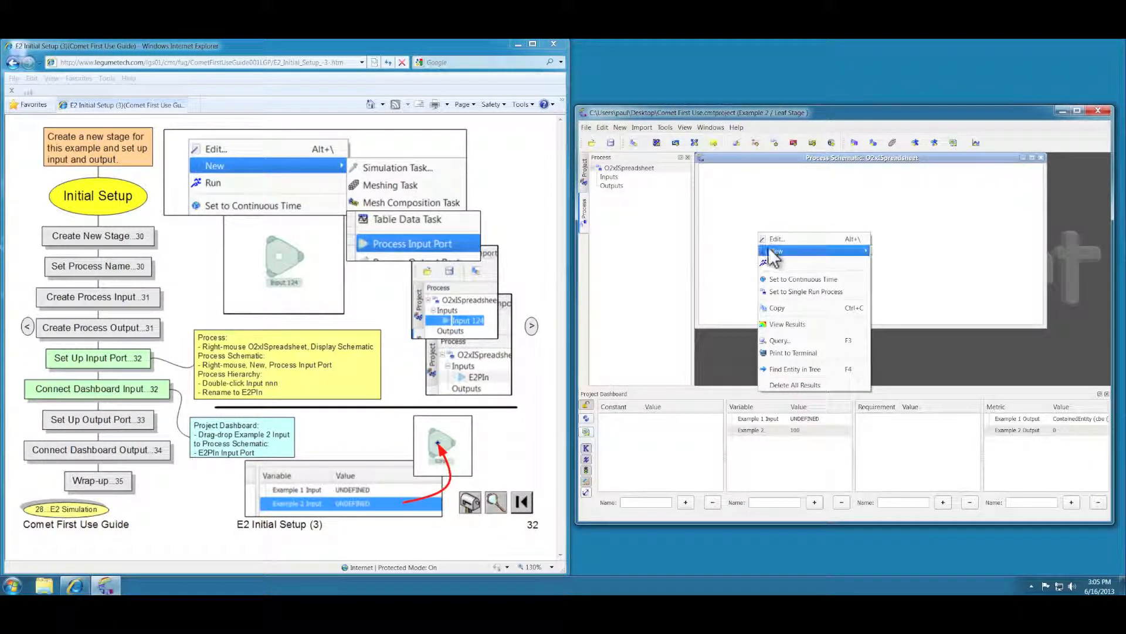
mouse_move(775, 258)
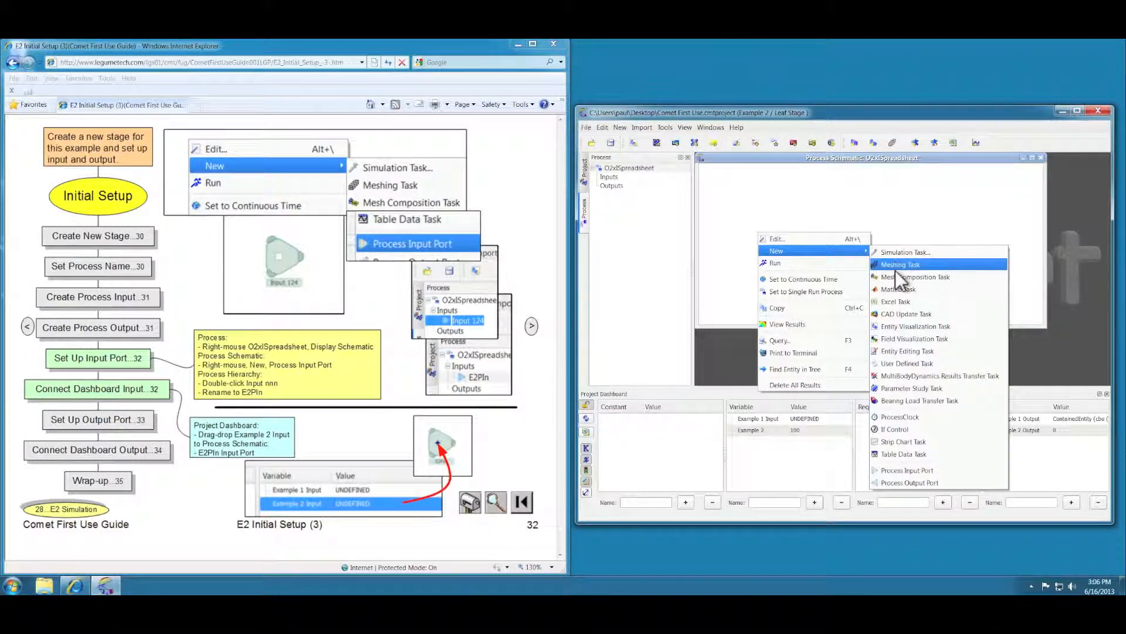
left_click(904, 470)
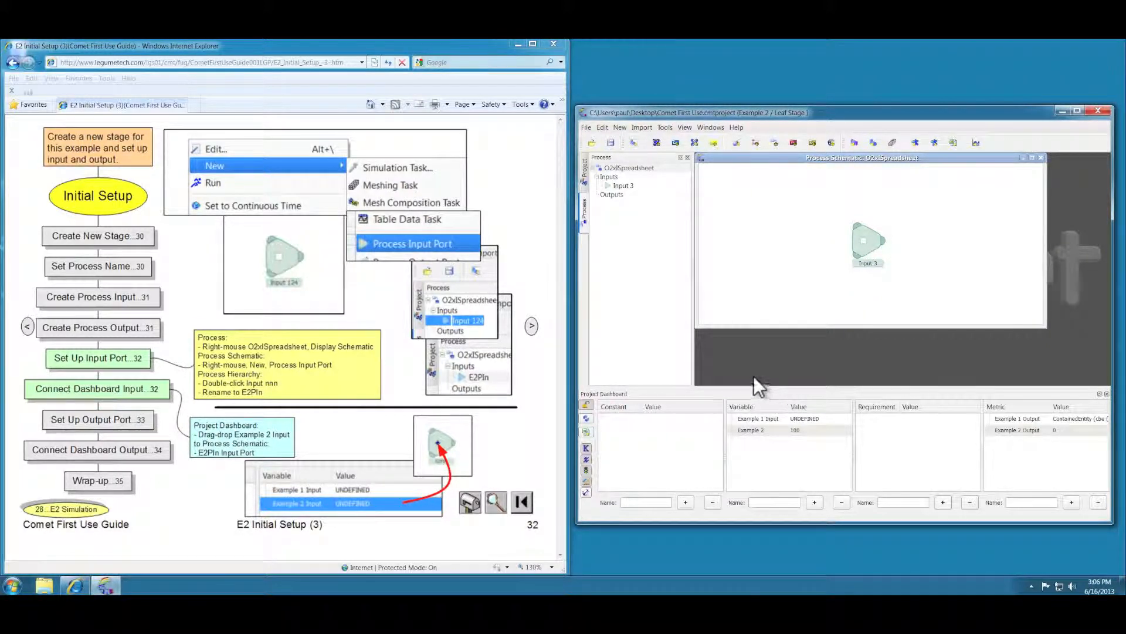
Rename the new input port as E2PIn and connect the dashboard variable Example 2 to it in the schematic.
double_click(624, 186)
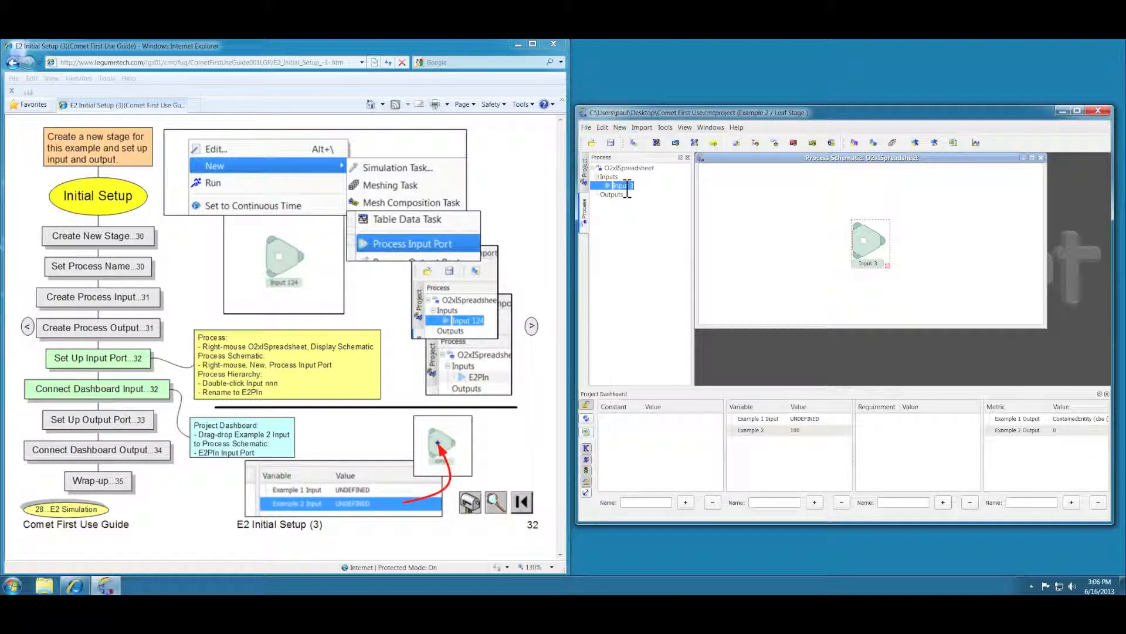
type("E2Pin")
key("BackSpace")
key("BackSpace")
type("In")
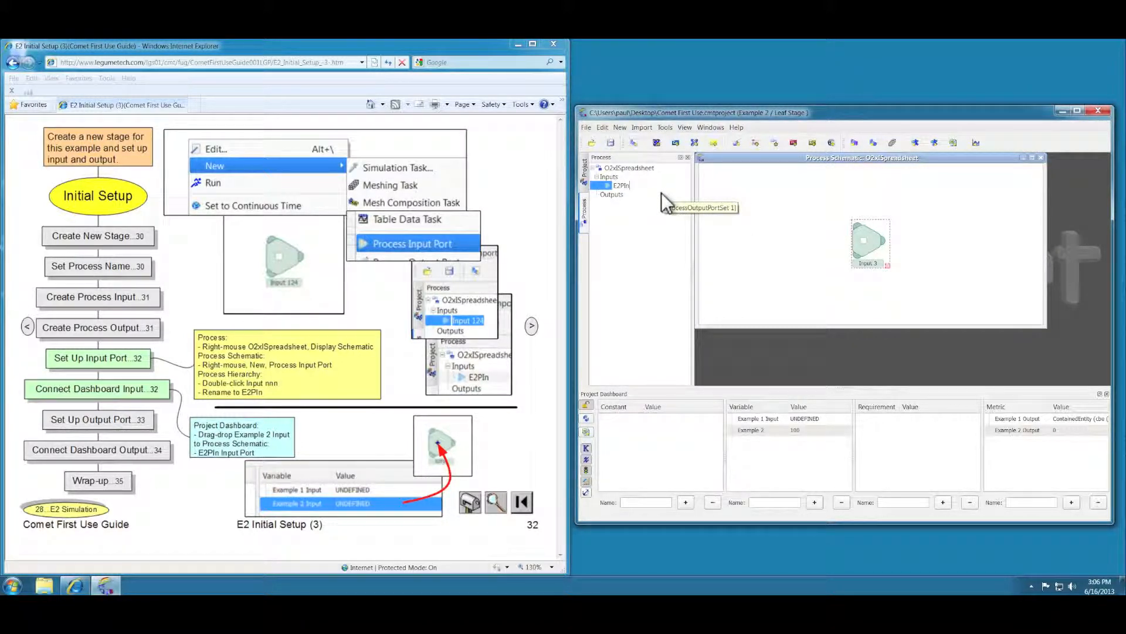
left_click(747, 223)
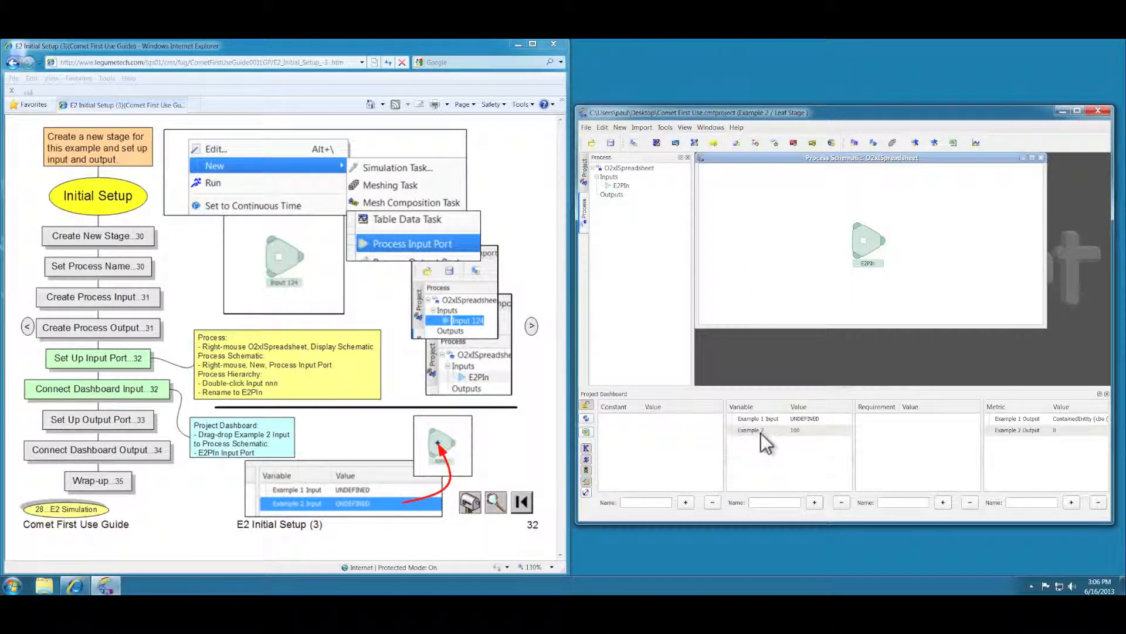
left_click_drag(759, 430, 862, 243)
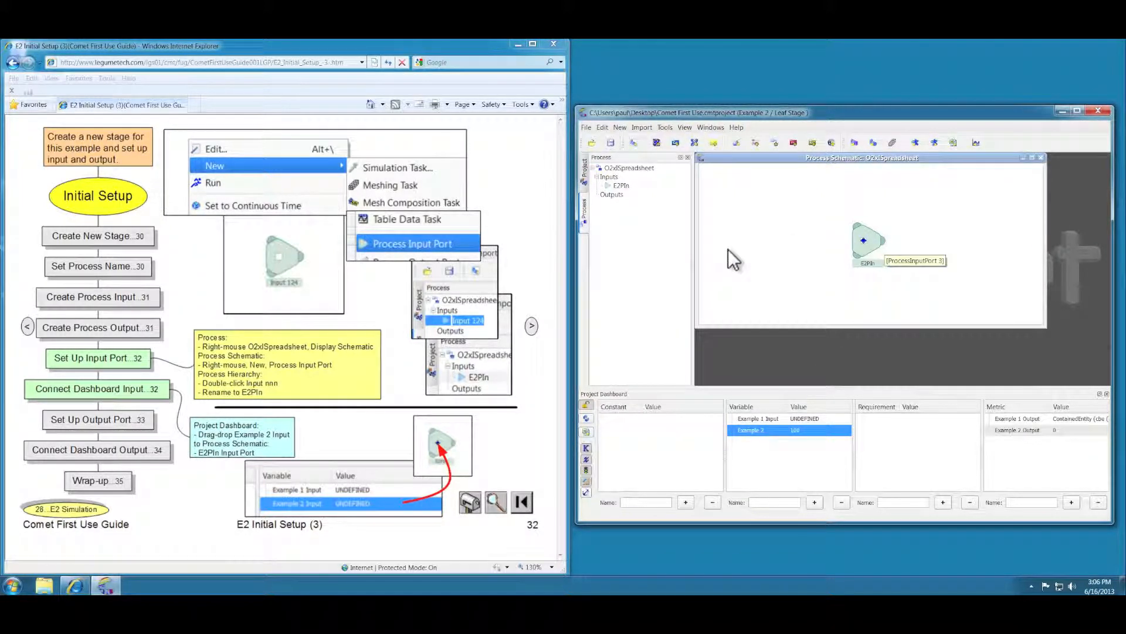
Open the guide's Set Up Output Port instructions, then add a process output port in Comet's schematic and name it E2POut.
left_click(149, 430)
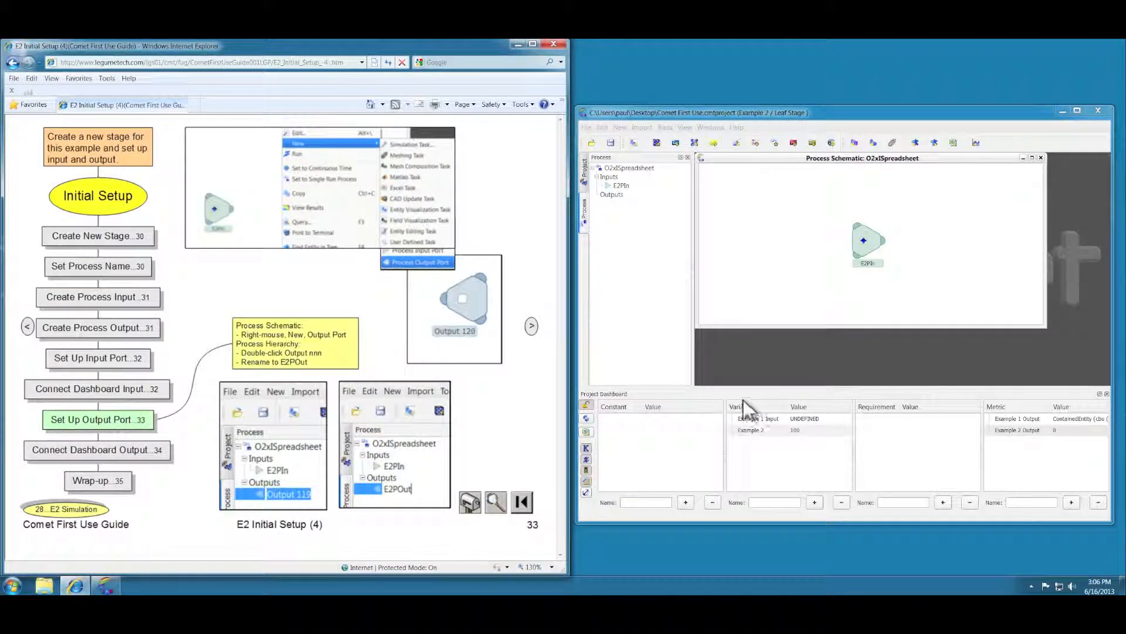
right_click(924, 233)
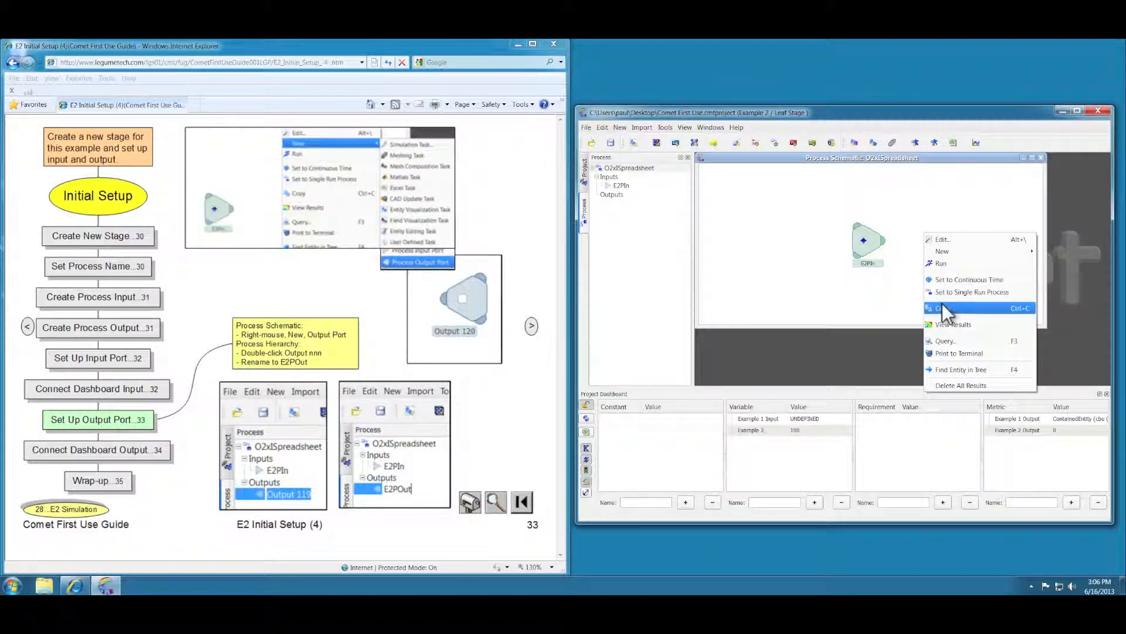
mouse_move(941, 255)
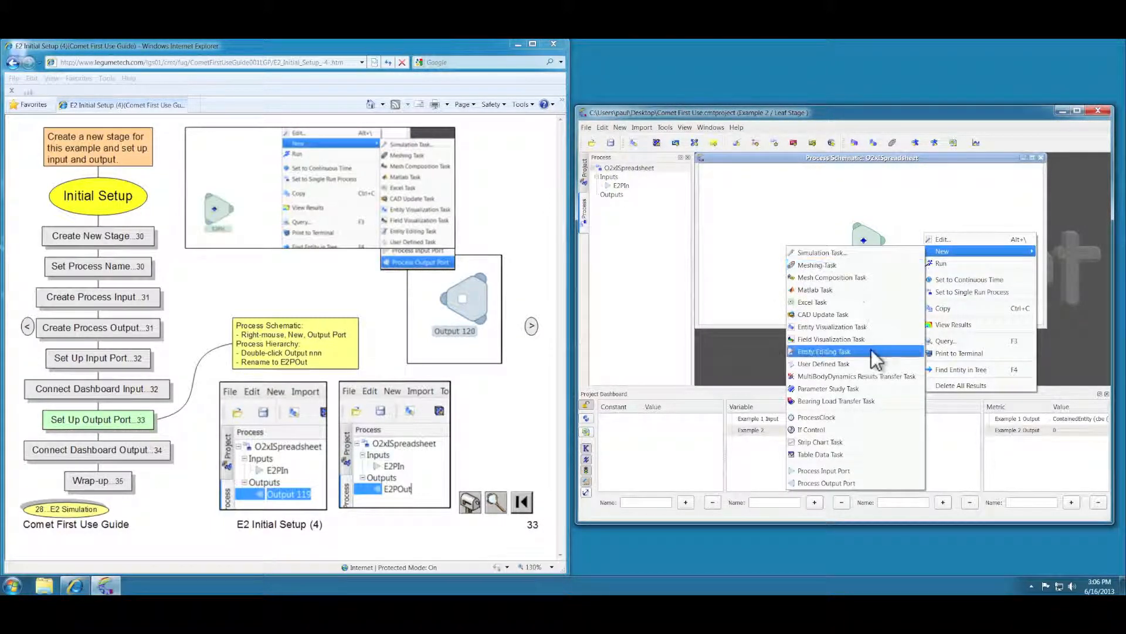
left_click(829, 484)
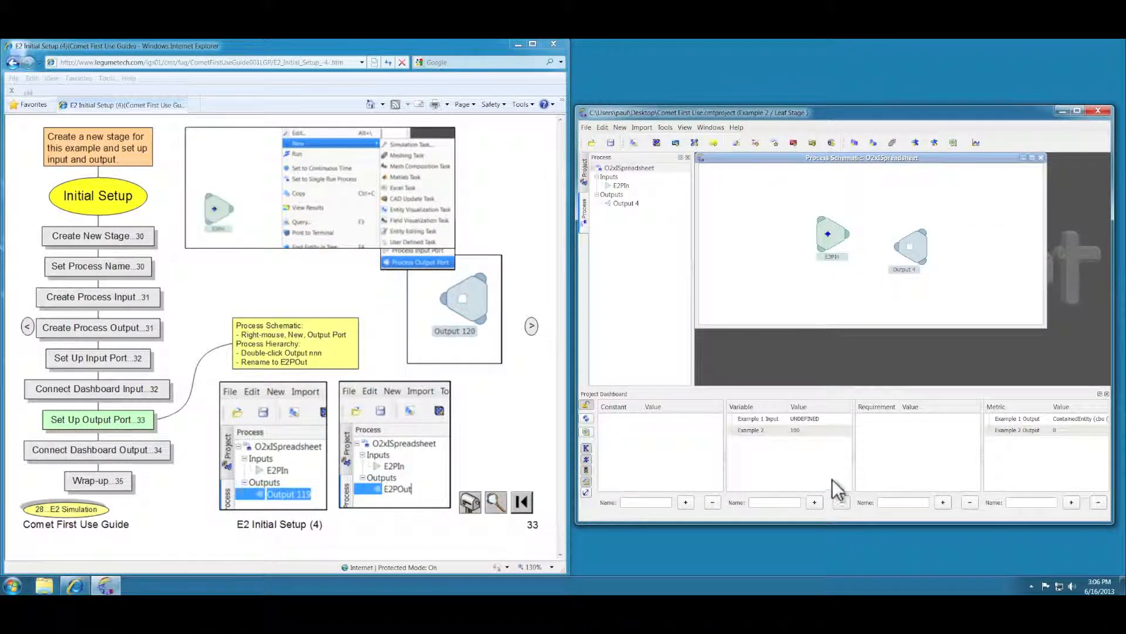
double_click(621, 202)
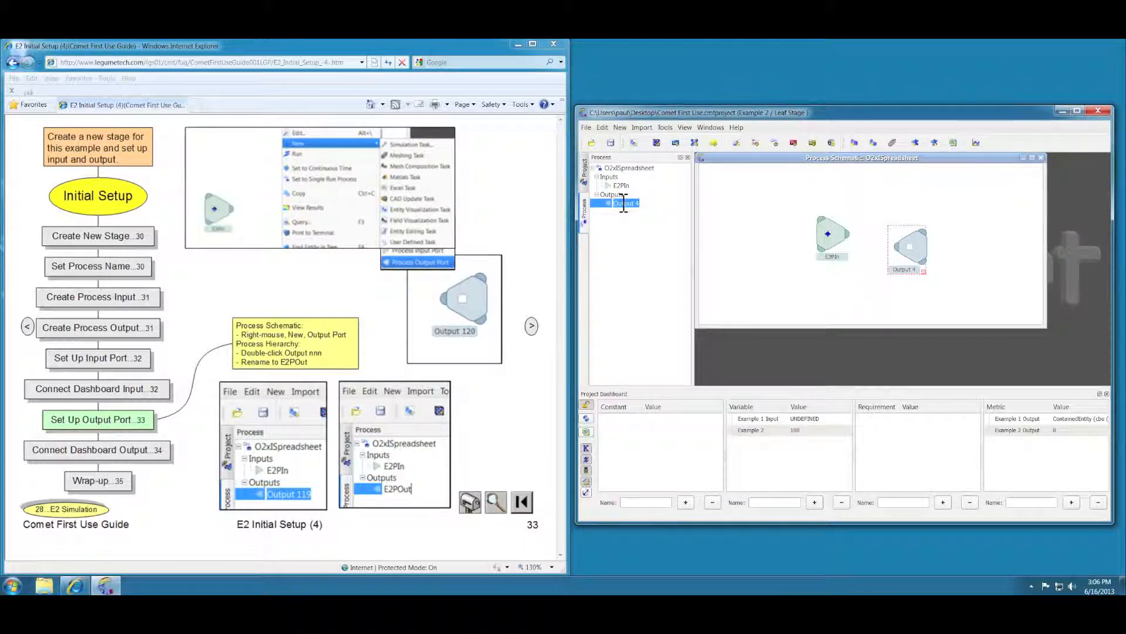
type("E2POut")
key("Return")
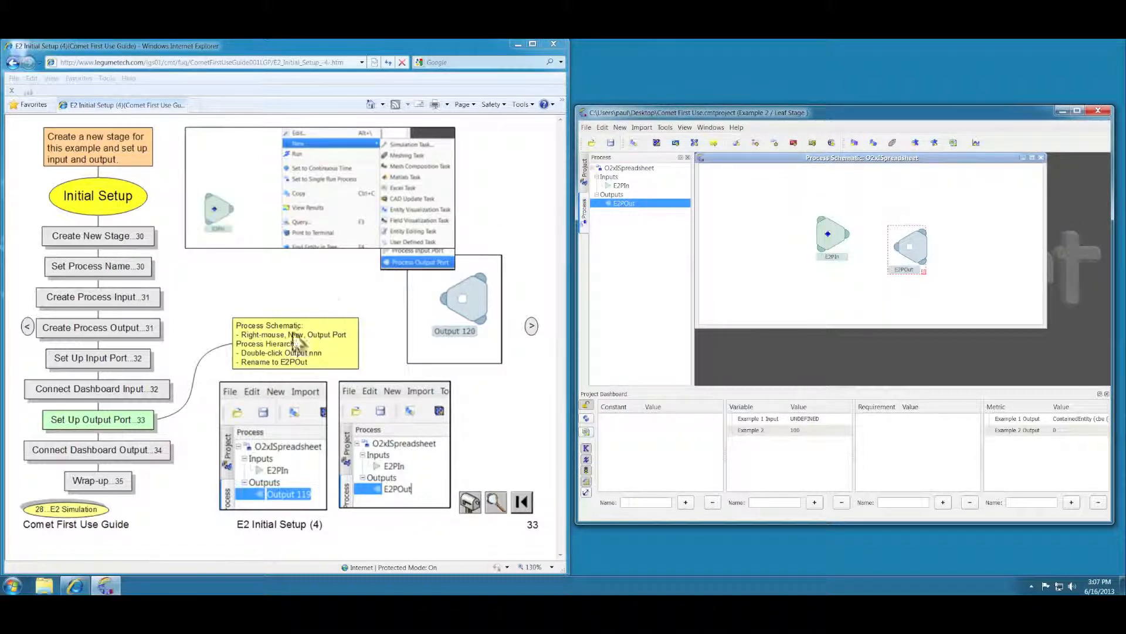
Open the guide's Connect Dashboard Output instructions, then expand the expression of Comet's Example 2 Output metric and clear it.
left_click(127, 452)
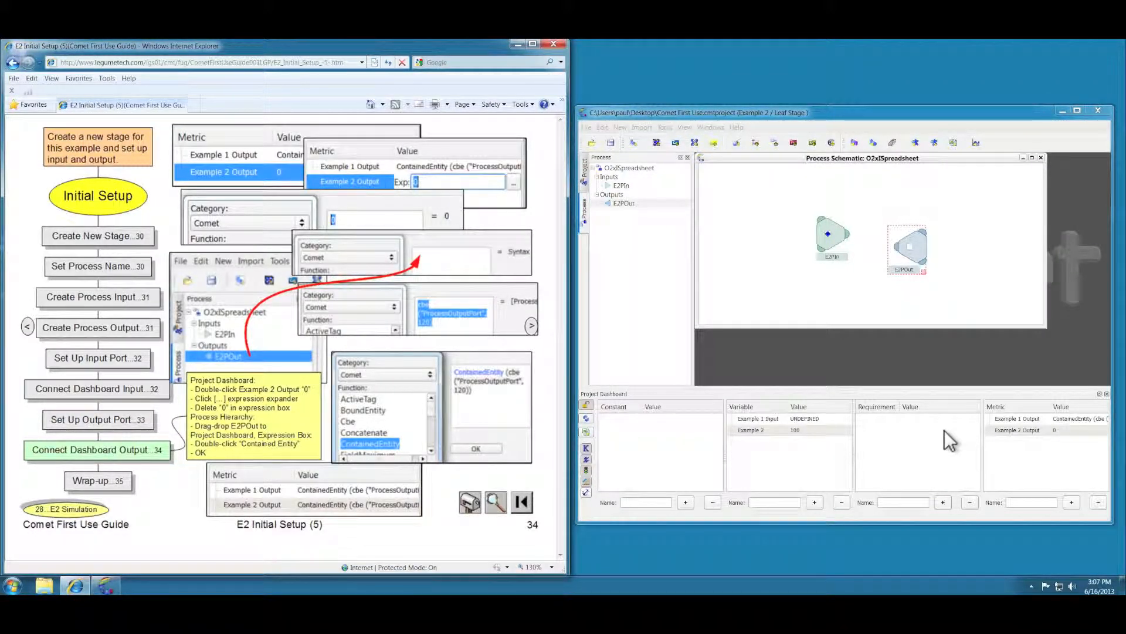
left_click(912, 241)
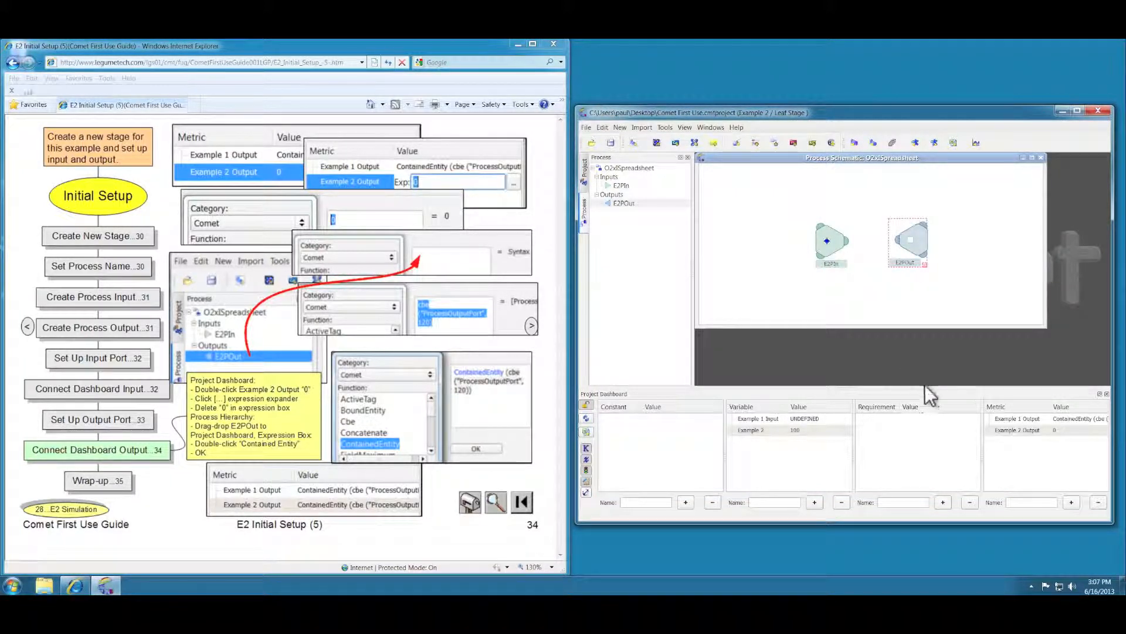
double_click(1055, 431)
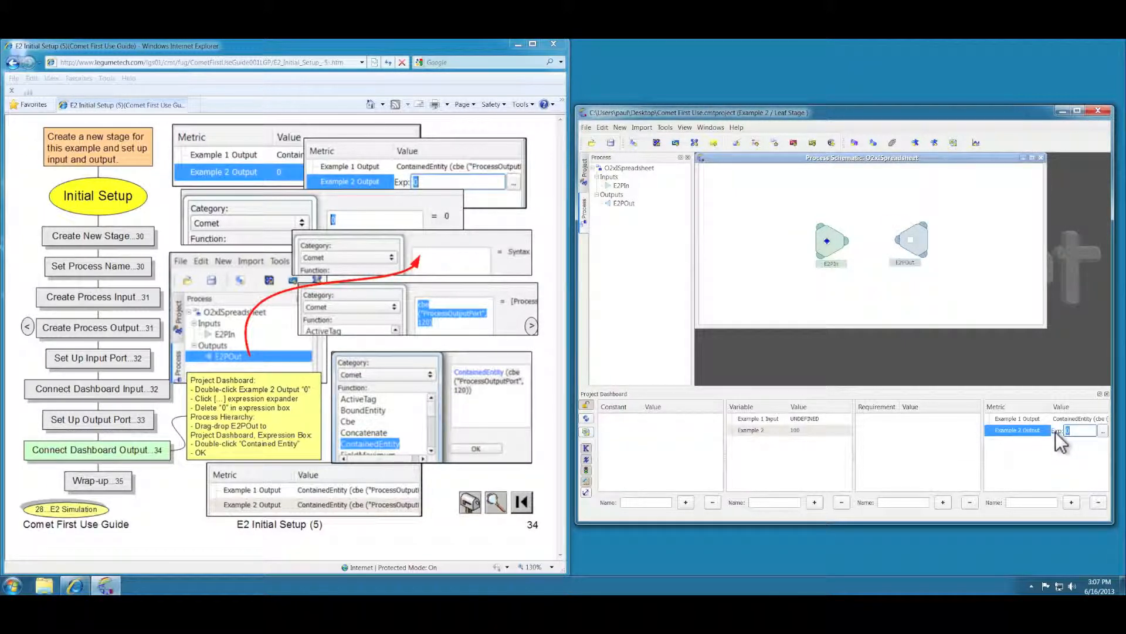
left_click(1102, 433)
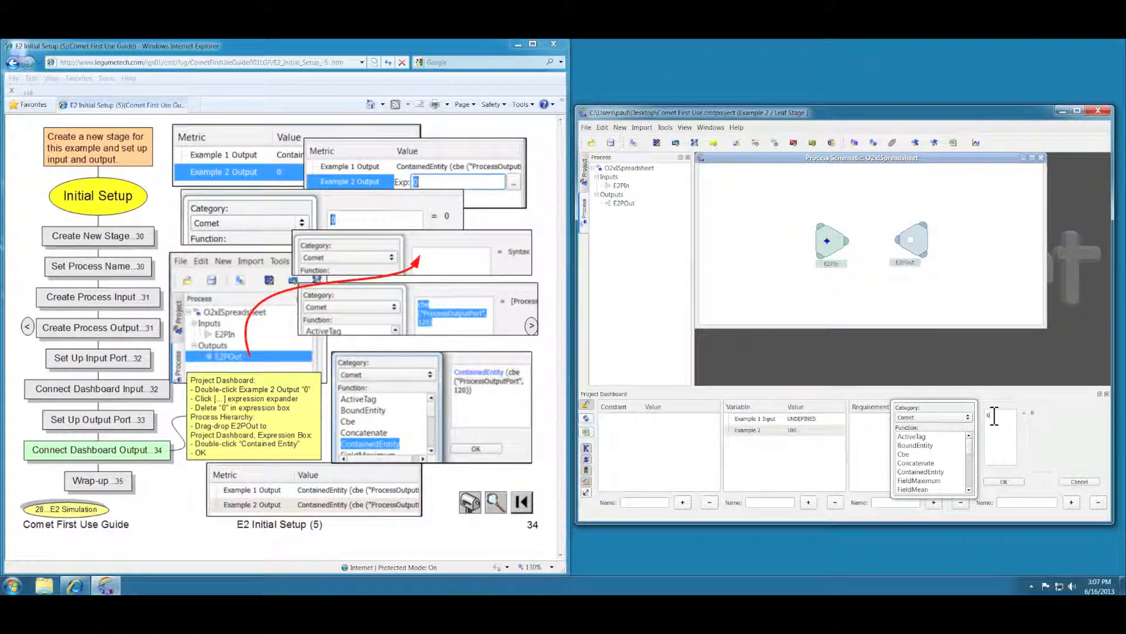
double_click(989, 416)
key("Delete")
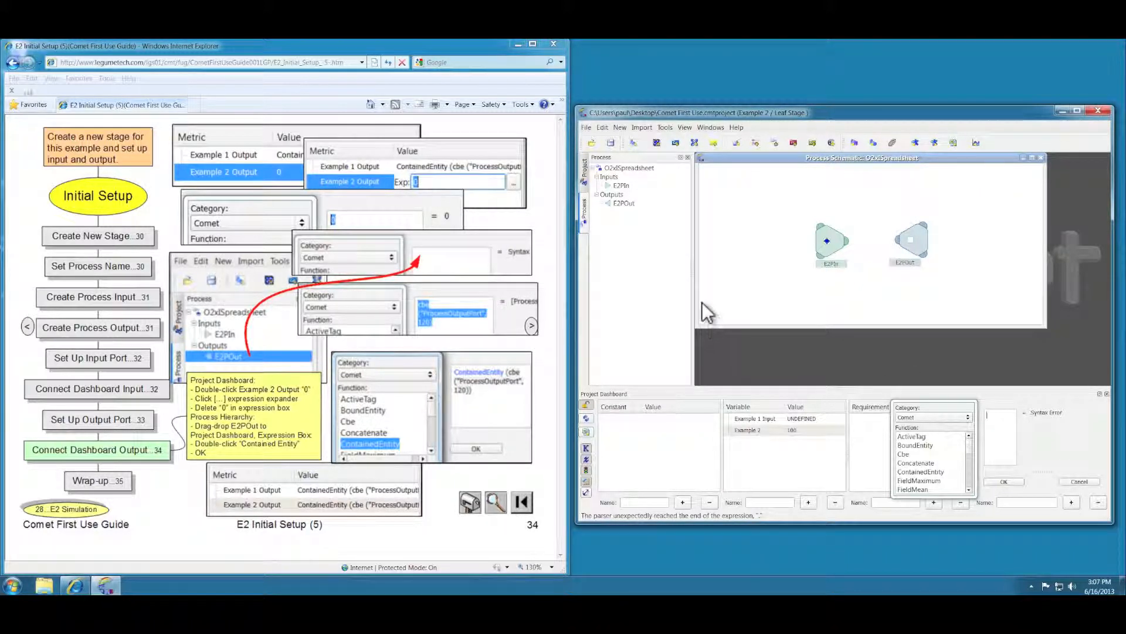
Set the Example 2 Output expression to the E2POut port wrapped in the ContainedEntity function, and accept it.
left_click(622, 203)
left_click_drag(626, 206, 1002, 421)
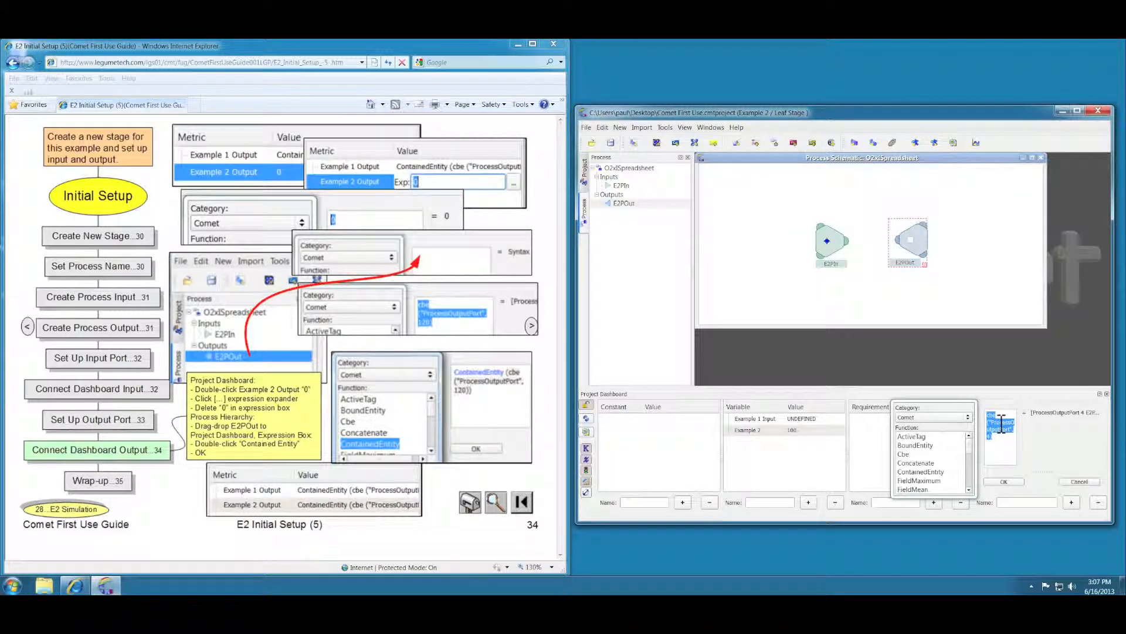
double_click(924, 471)
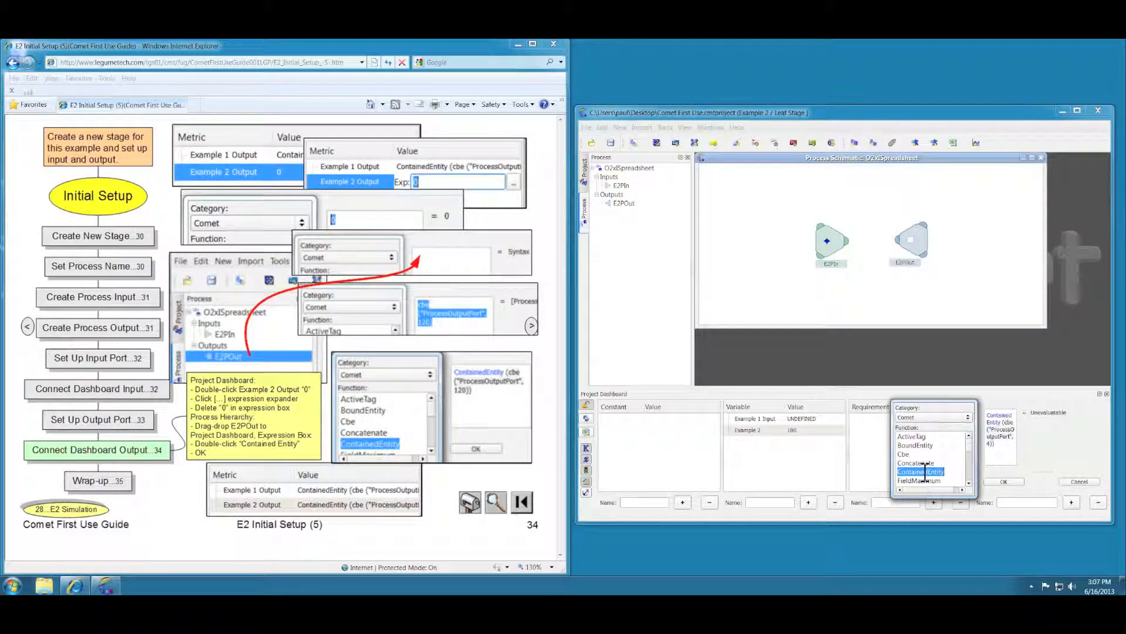
left_click(1002, 481)
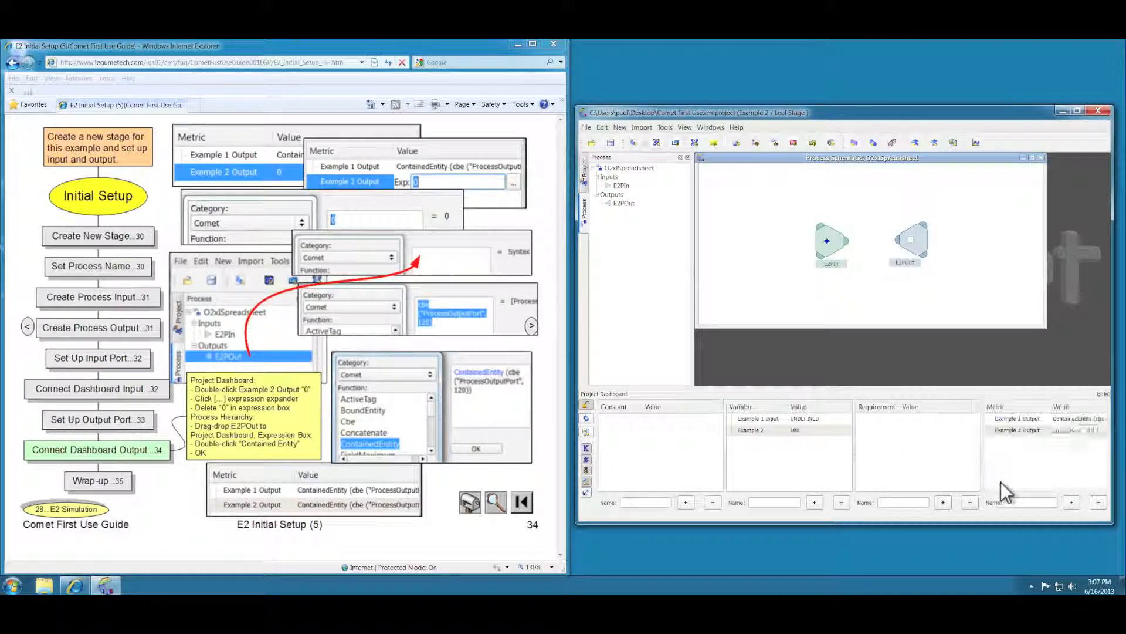
Open the guide's Wrap-up instructions, then run the O2xISpreadsheet process in Comet and save the project.
left_click(117, 482)
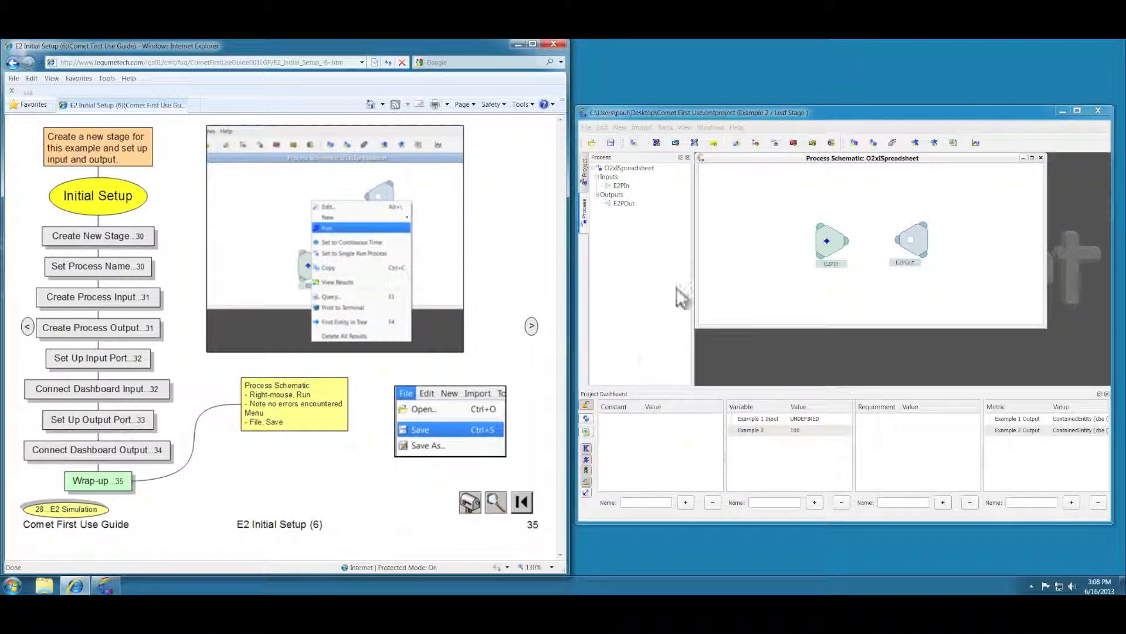
right_click(737, 207)
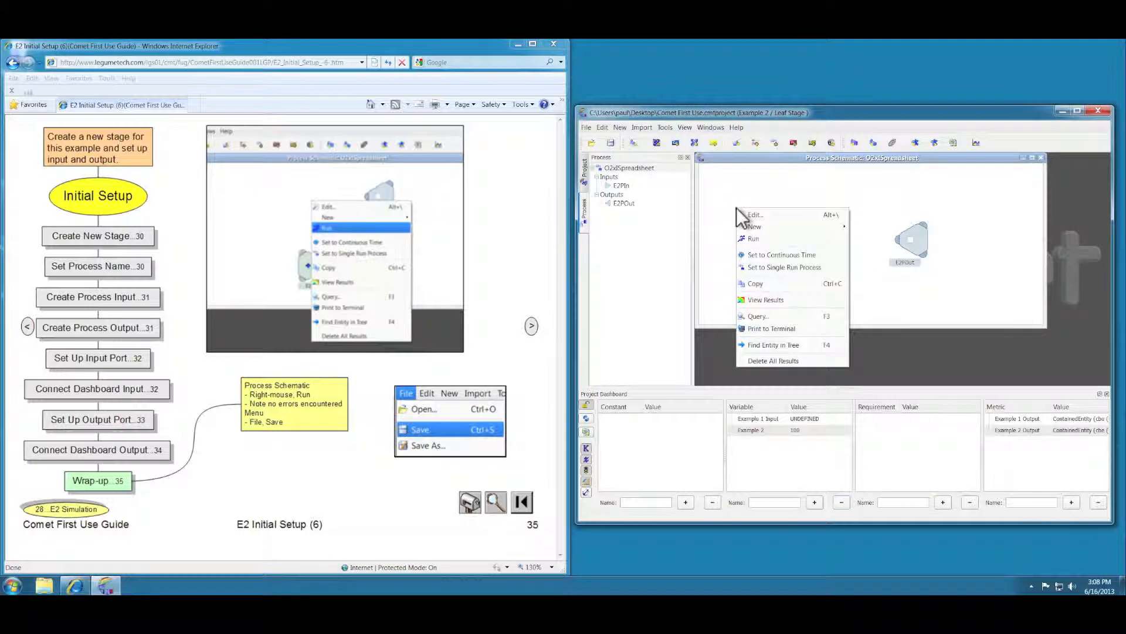
left_click(750, 238)
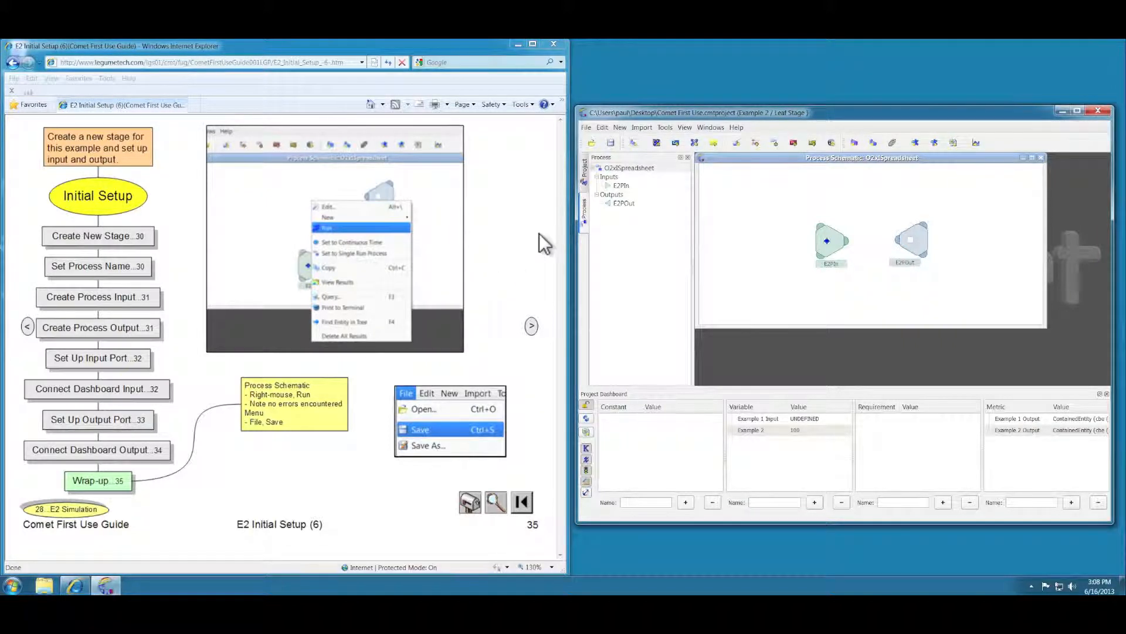
left_click(586, 127)
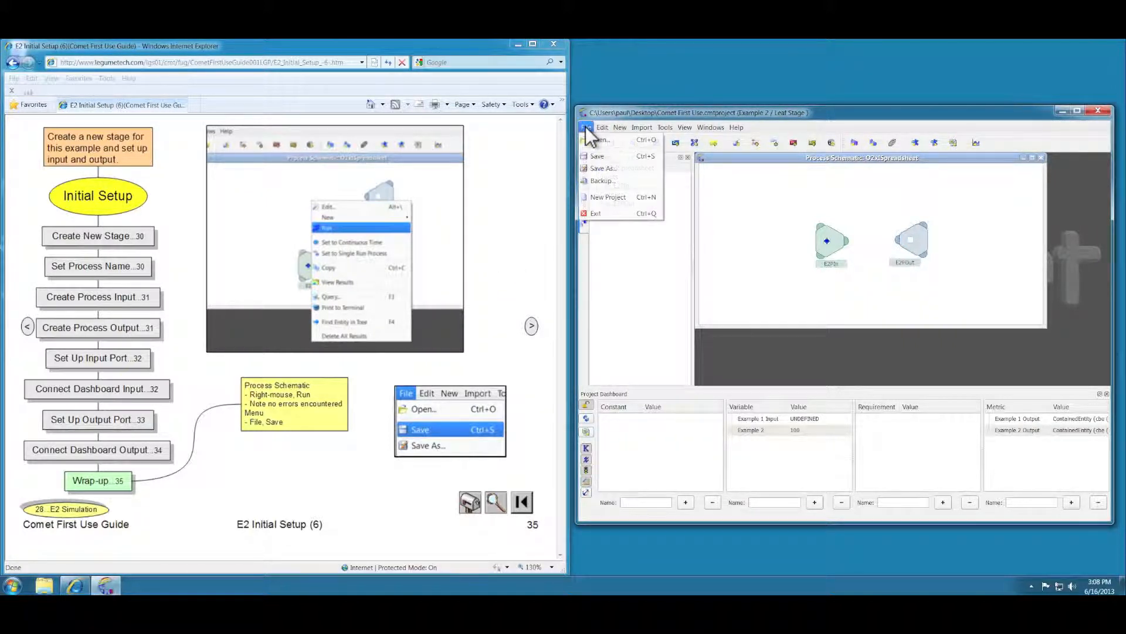
left_click(604, 157)
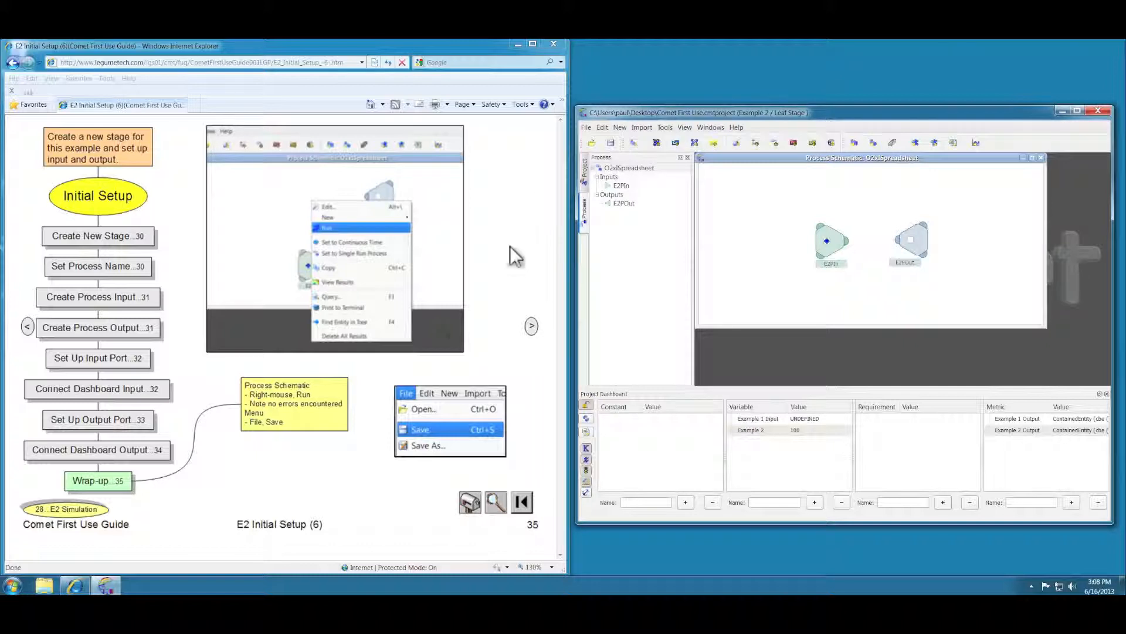
Open the guide's Create Excel Task instructions from the simulation overview, then return to Comet's process schematic.
left_click(75, 509)
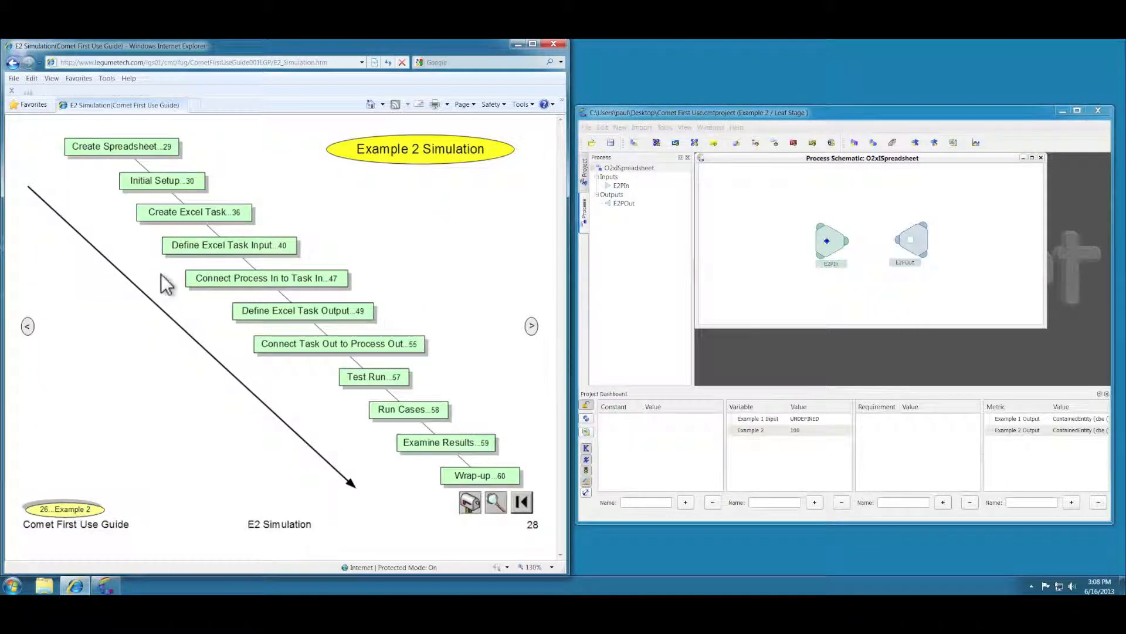
left_click(190, 216)
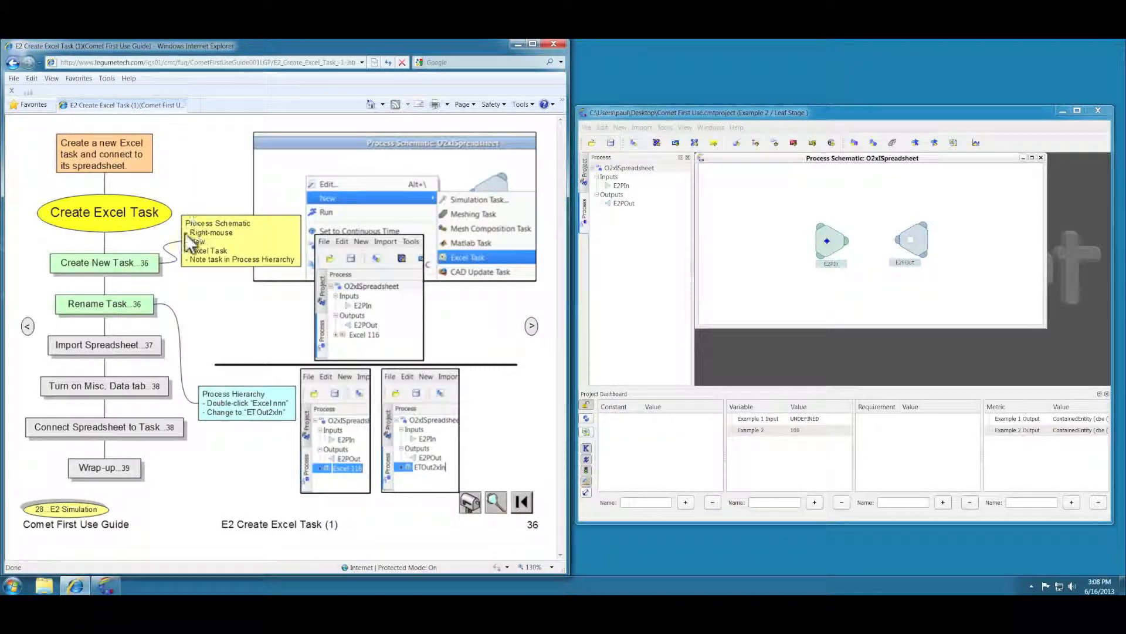
left_click(760, 226)
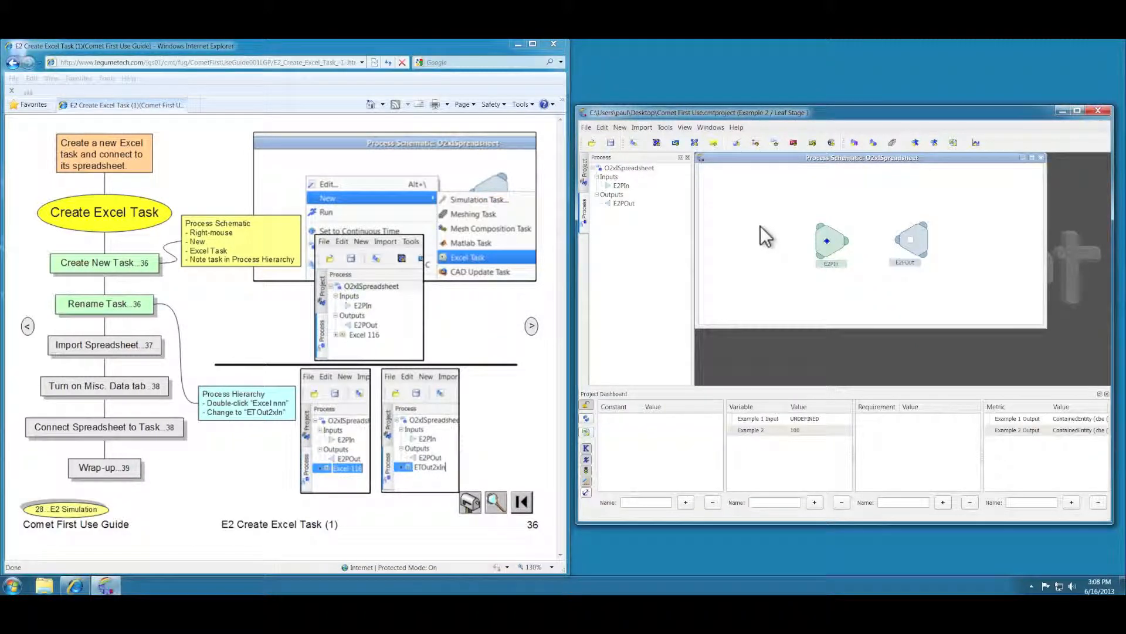
Create a new Excel task in the O2xISpreadsheet process schematic and arrange it midway between the E2PIn and E2POut ports.
right_click(760, 226)
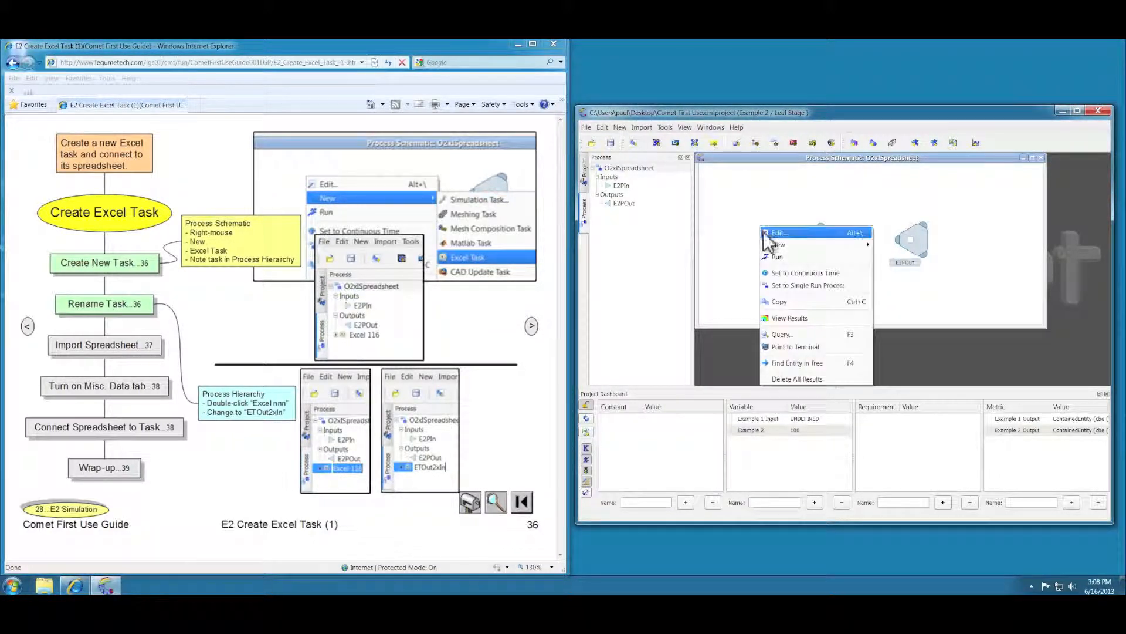
mouse_move(770, 241)
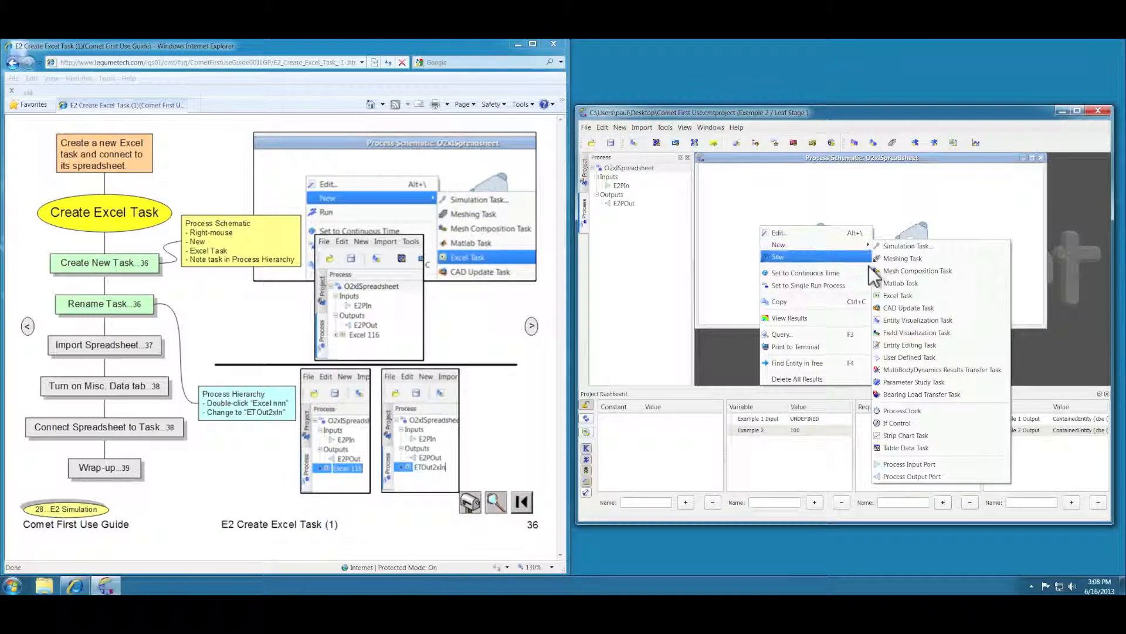
mouse_move(819, 241)
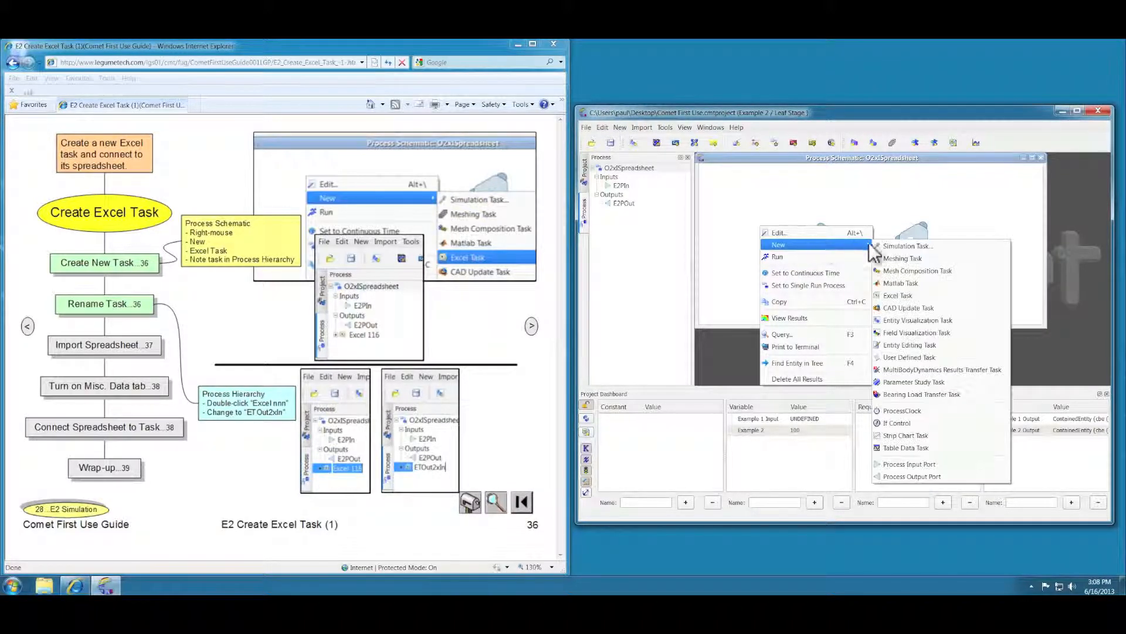
left_click(900, 297)
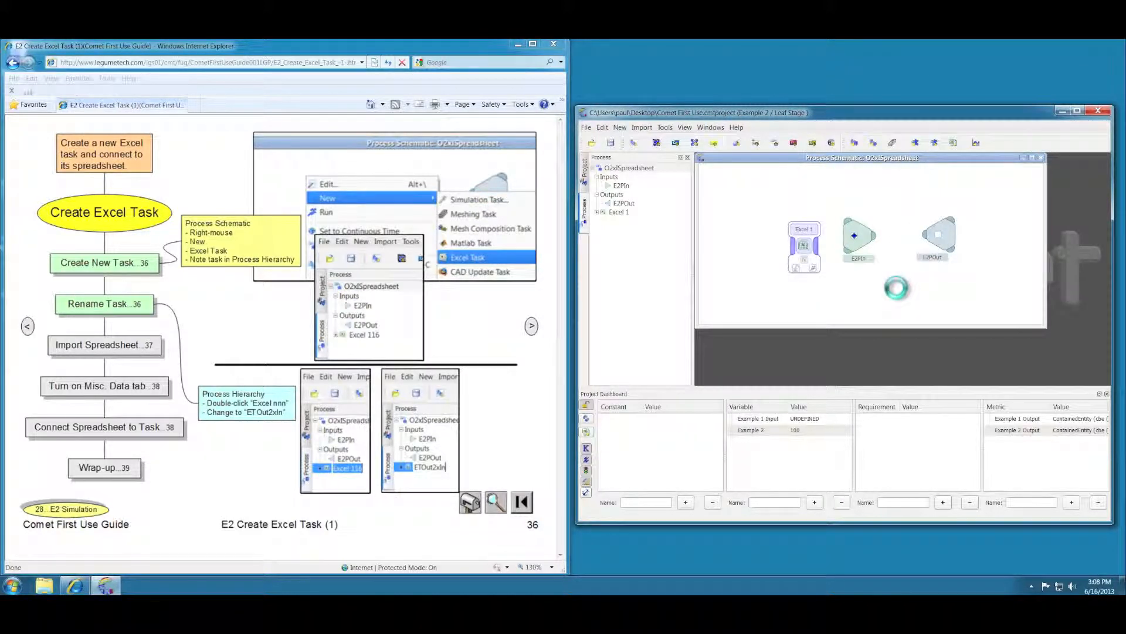
left_click(806, 253)
mouse_move(809, 258)
left_mouse_down()
mouse_move(892, 258)
mouse_move(799, 244)
left_mouse_up()
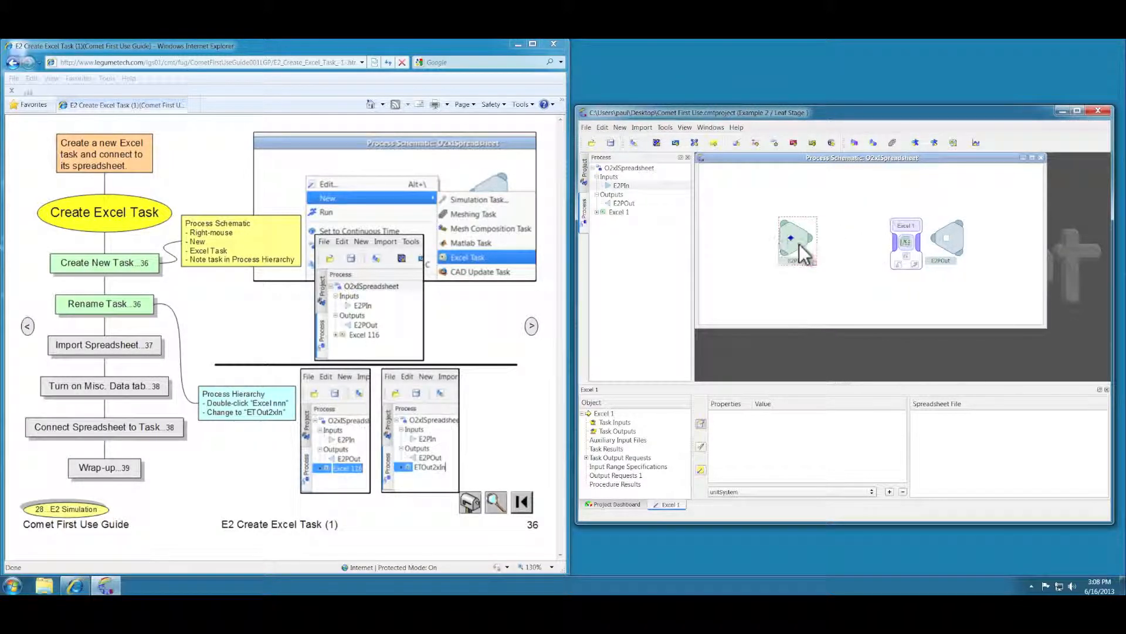
left_click_drag(956, 241, 987, 241)
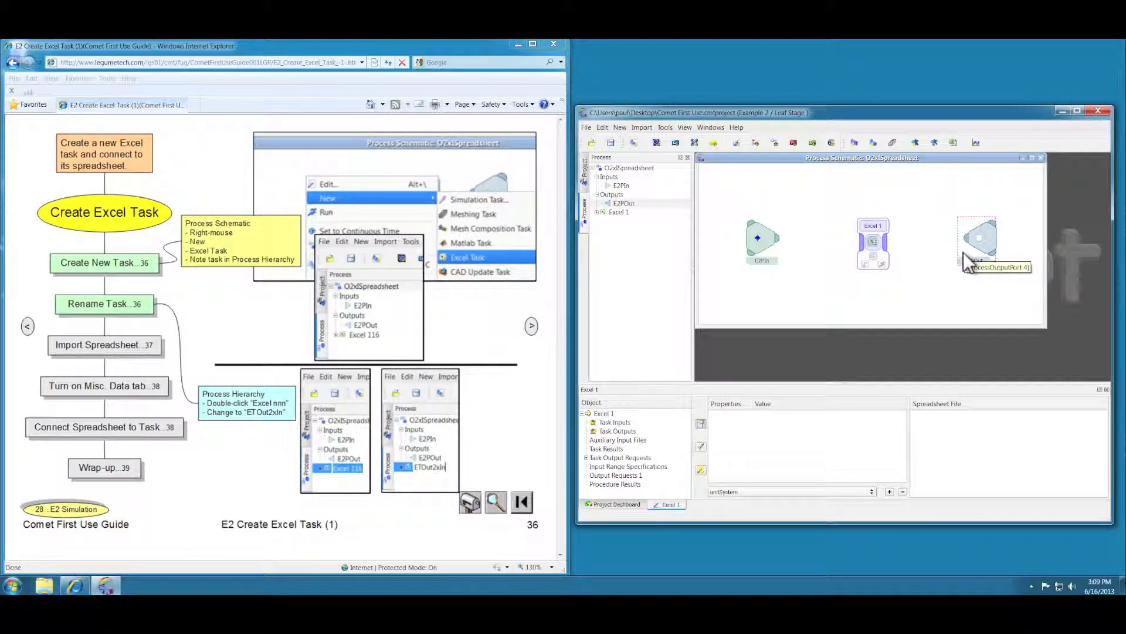
Rename the new Excel task in the process hierarchy as ETOut2xIn.
double_click(619, 212)
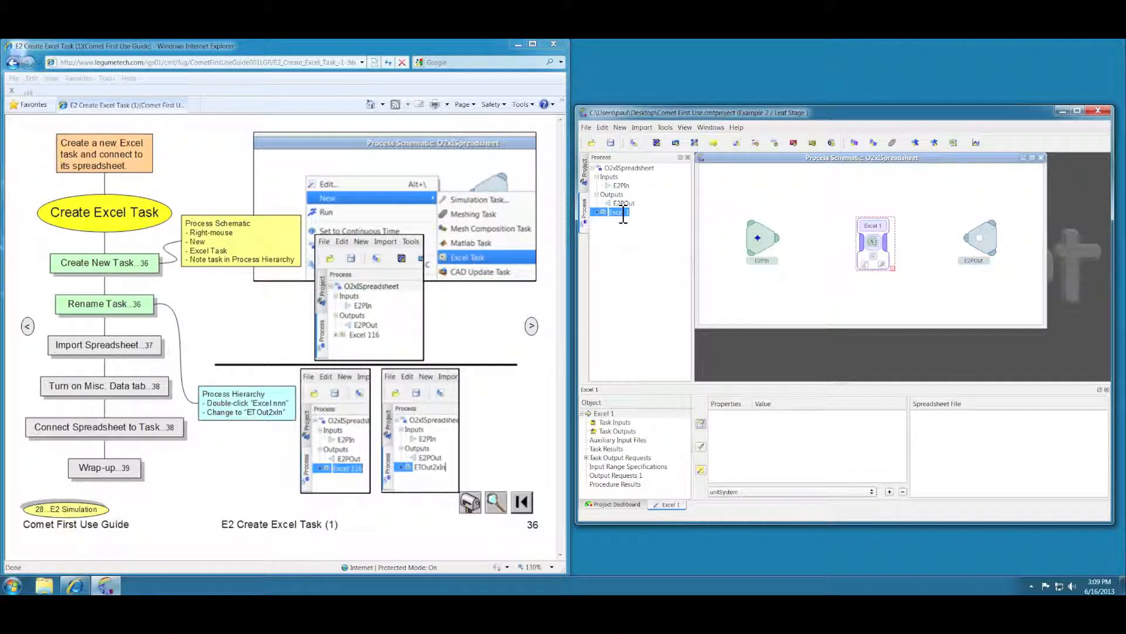
type("ETOut2xIn")
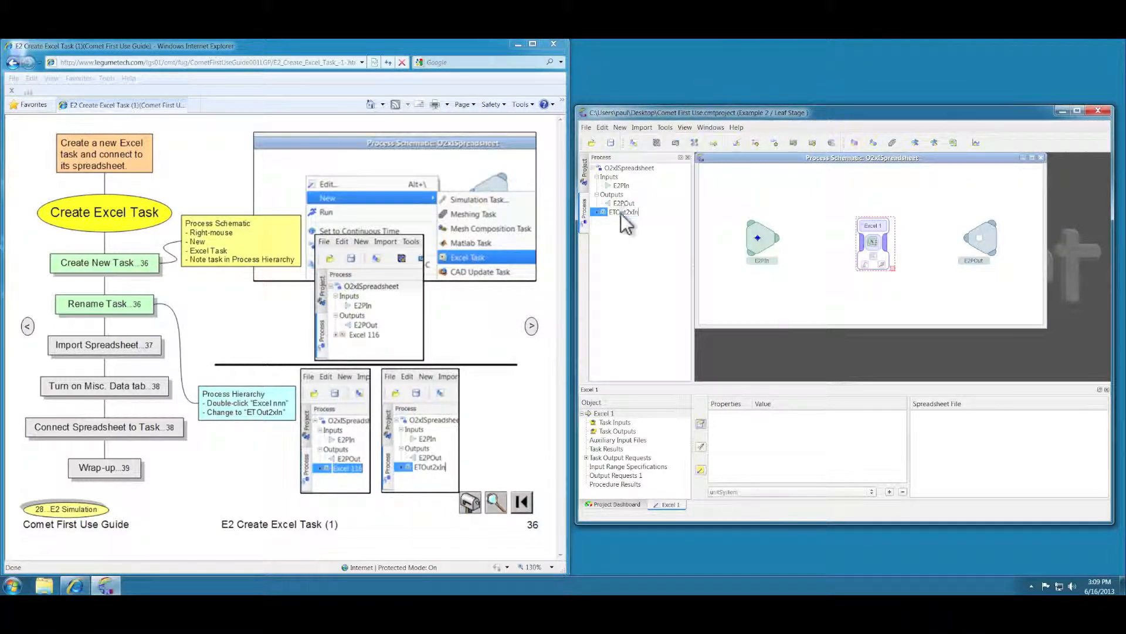
key("Return")
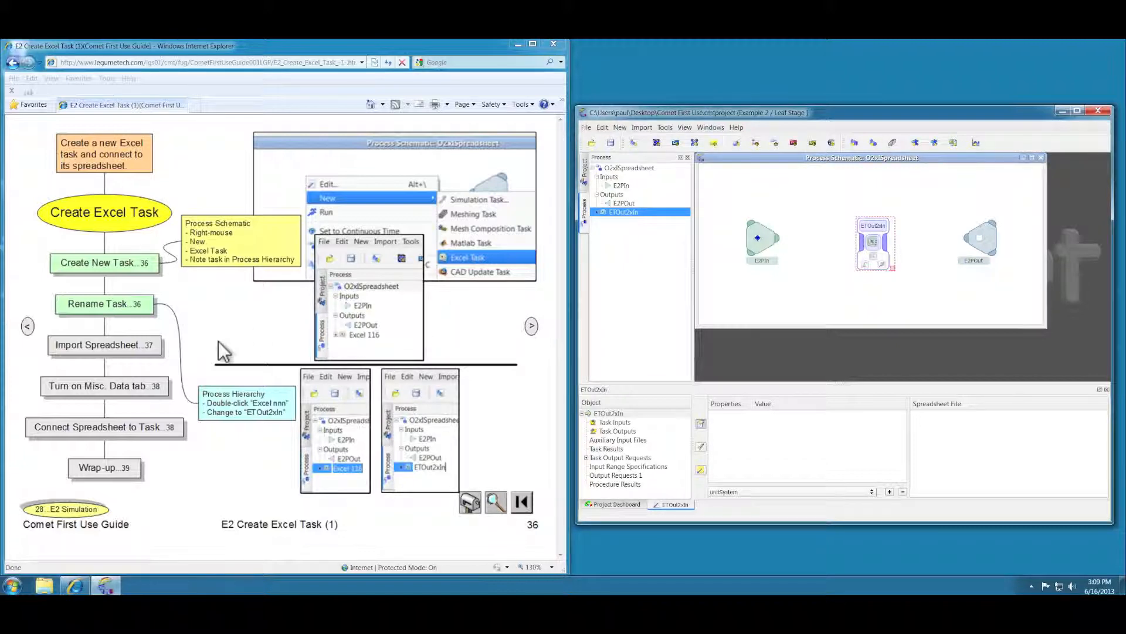
Open the guide's Import Spreadsheet instructions, then import the Excel file Out2xIn.xlsx from the Desktop into the Comet project.
left_click(142, 343)
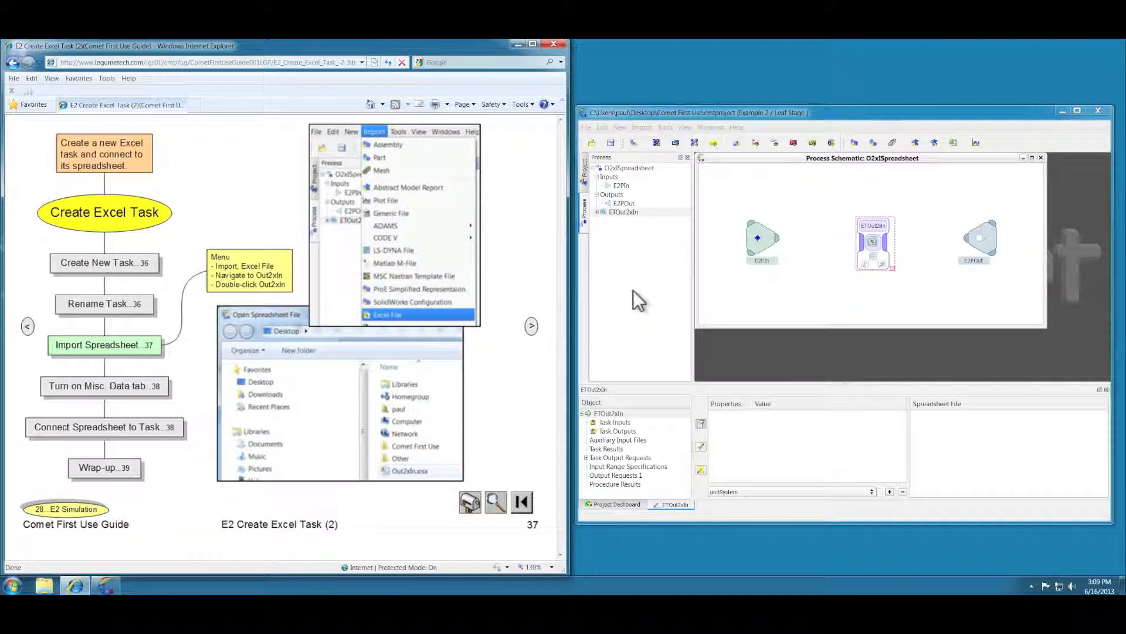
left_click(656, 111)
left_click(642, 128)
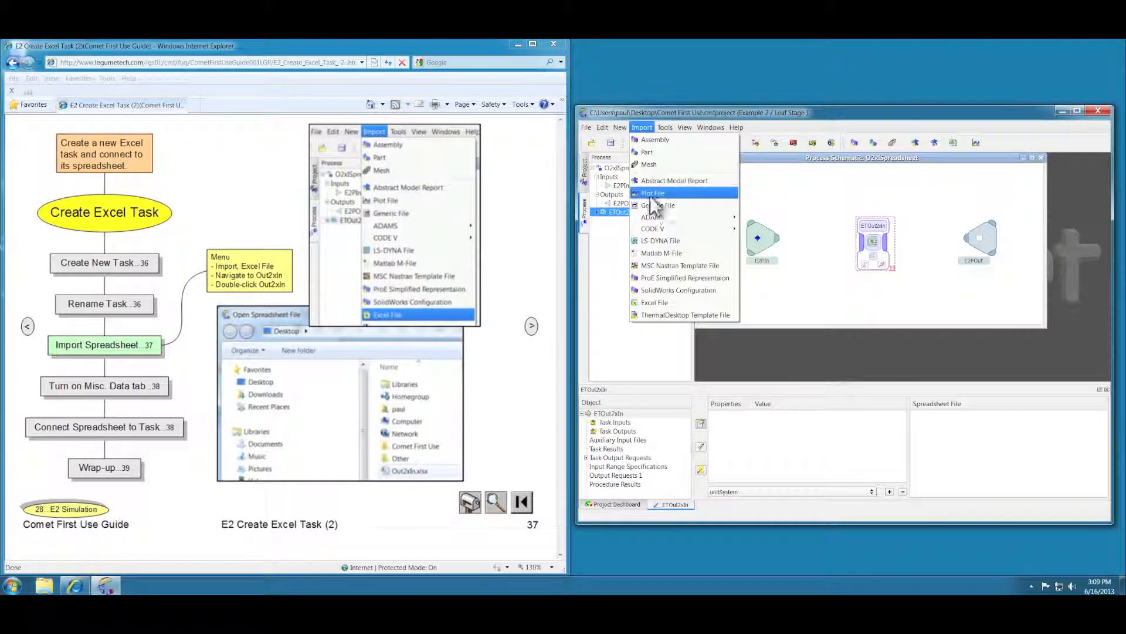
left_click(660, 298)
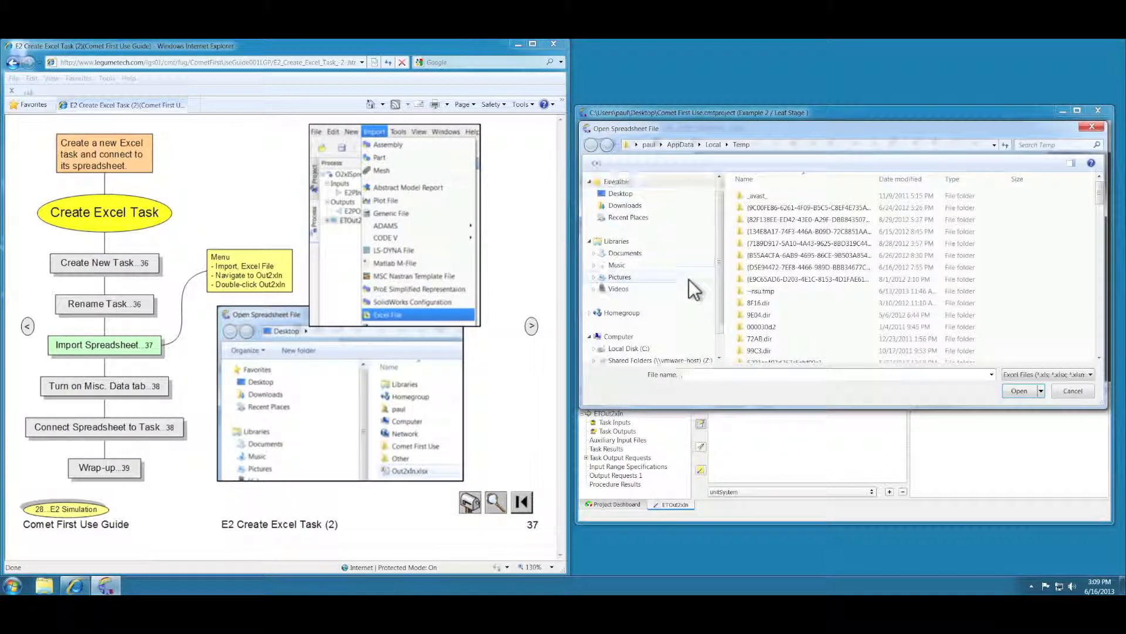
left_click(623, 194)
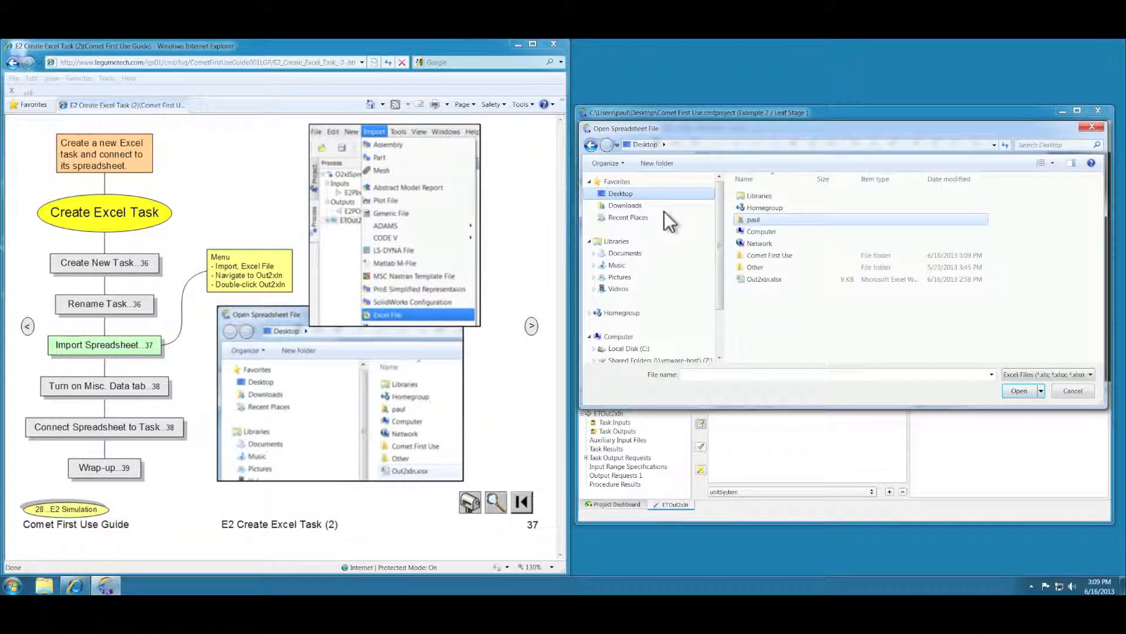
double_click(765, 280)
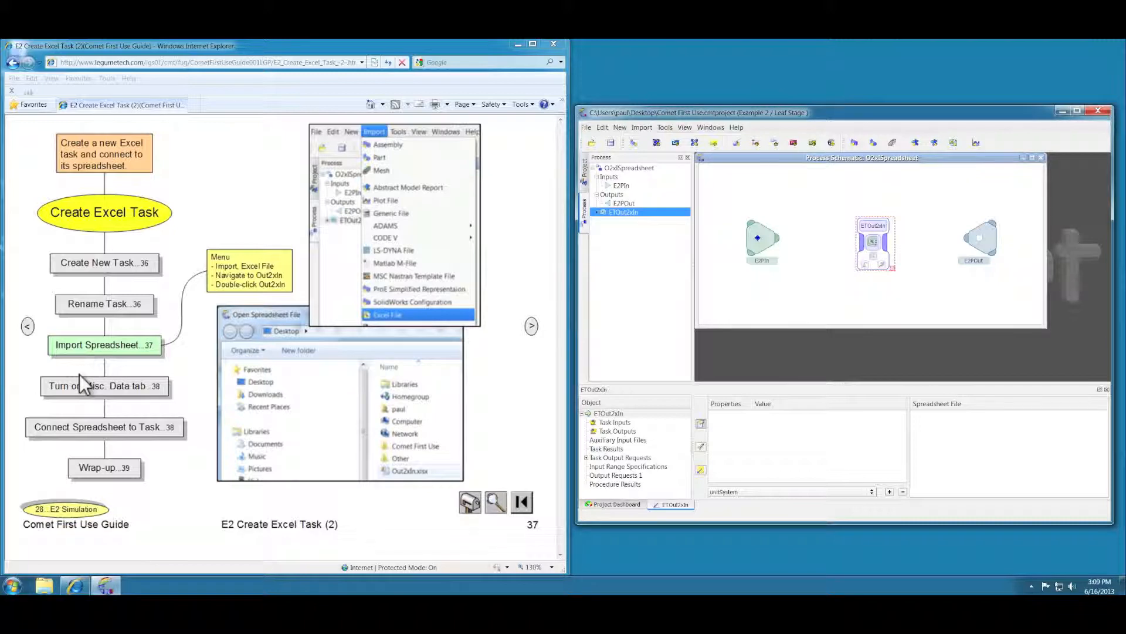
Open the guide's Misc. Data instructions, then show Comet's Misc. Data and connect Out2xIn.xlsx to the ETOut2xIn task.
left_click(120, 399)
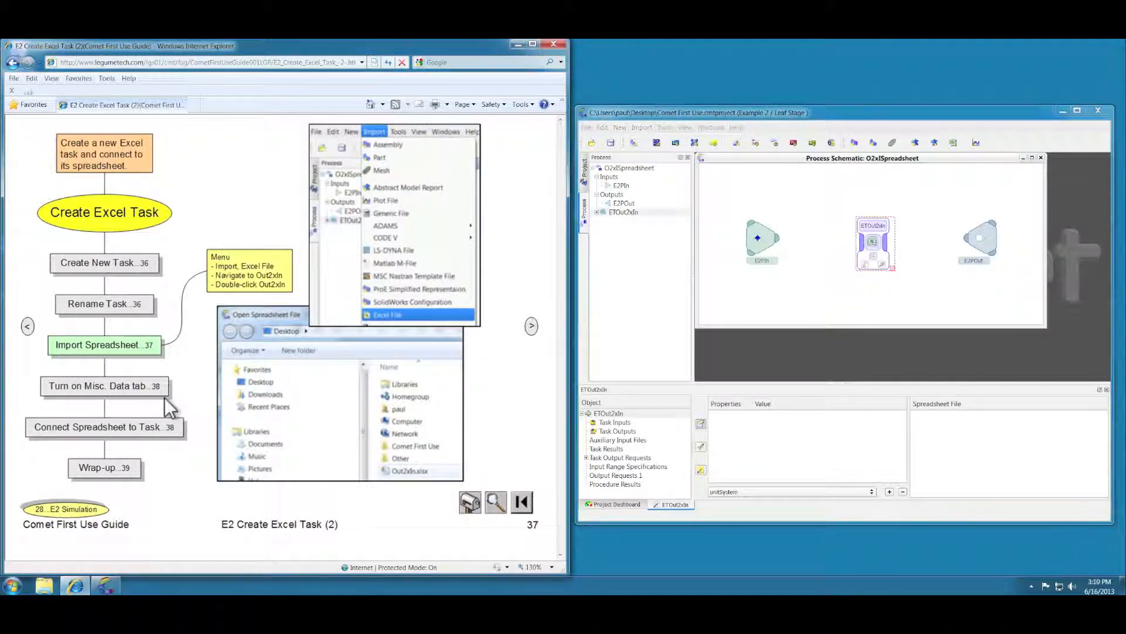
left_click(120, 386)
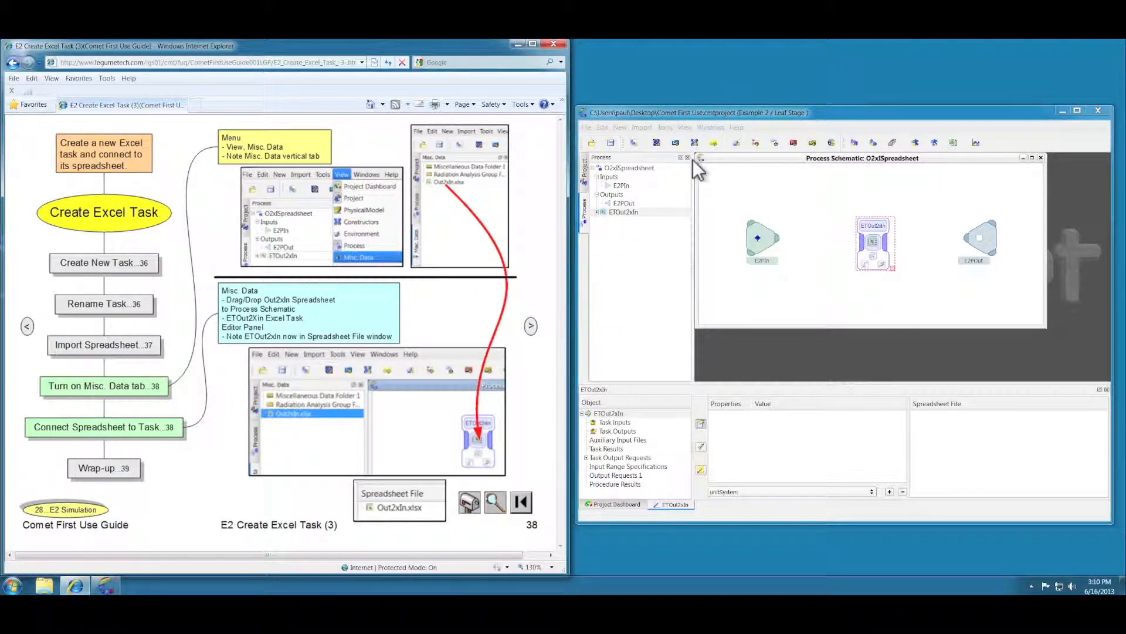
left_click(685, 127)
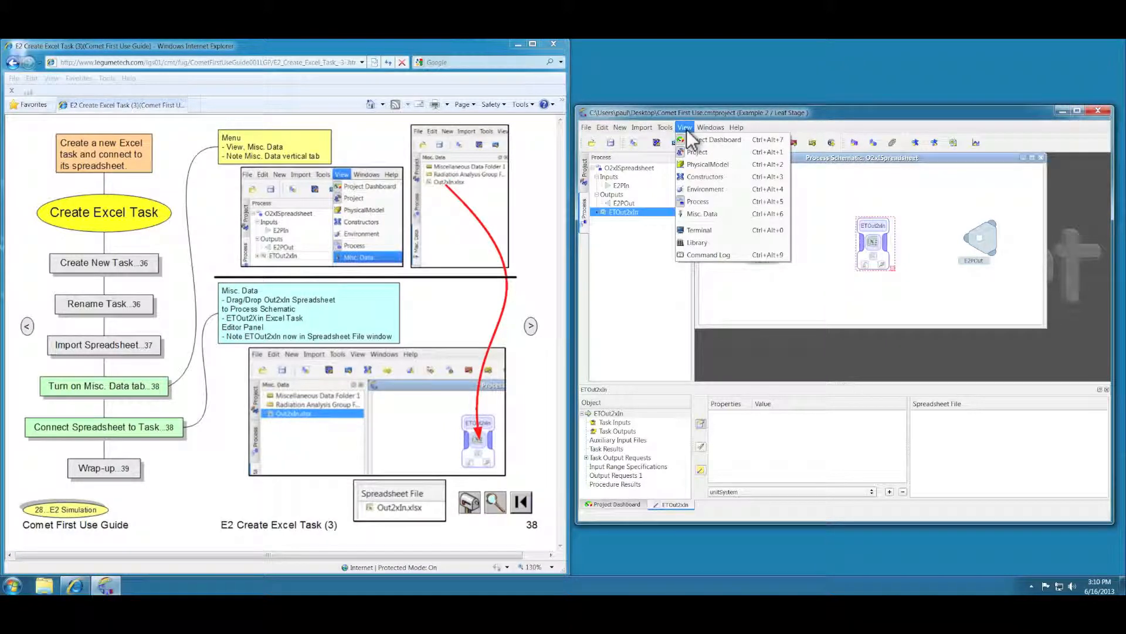
left_click(710, 212)
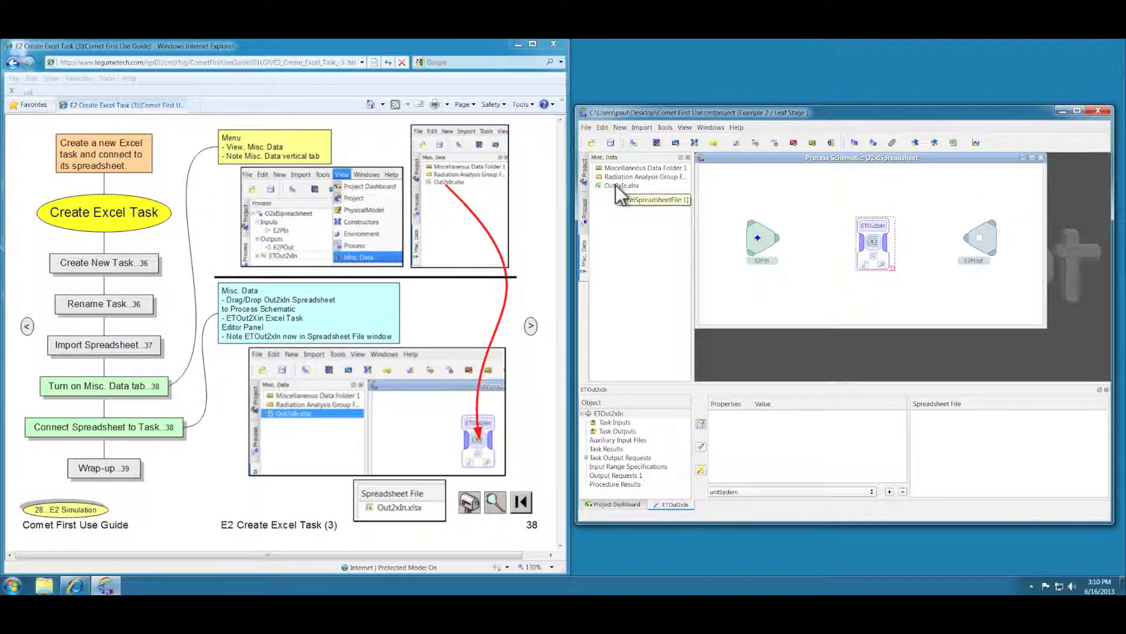
left_click_drag(615, 185, 872, 235)
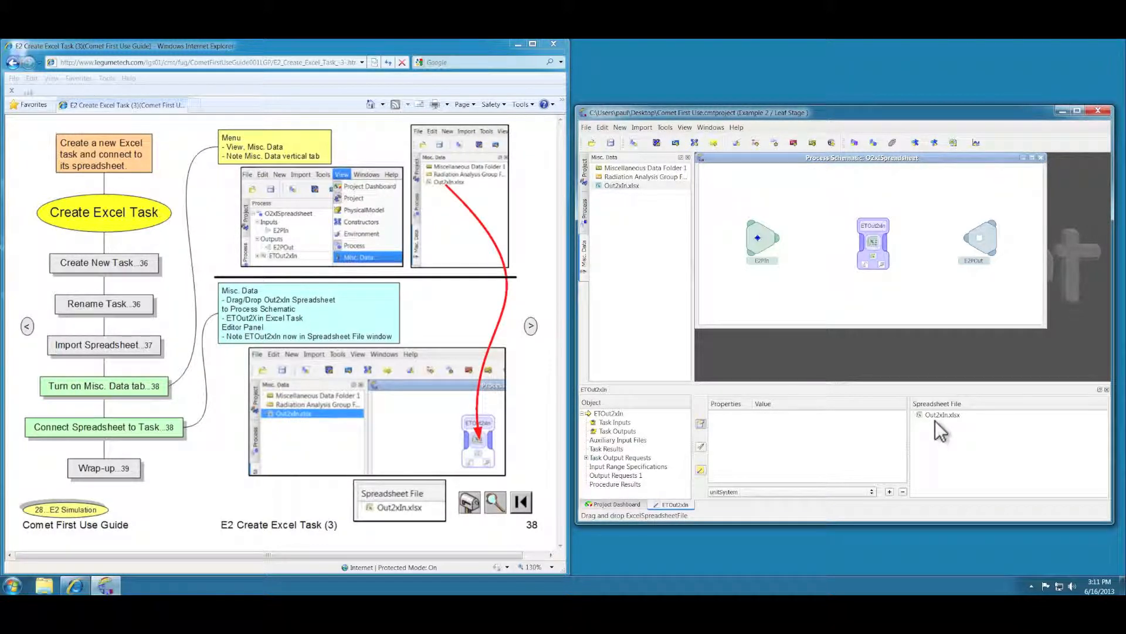
Open the guide's Create Excel Task wrap-up instructions, then run the process containing the ETOut2xIn task and save the project.
left_click(111, 467)
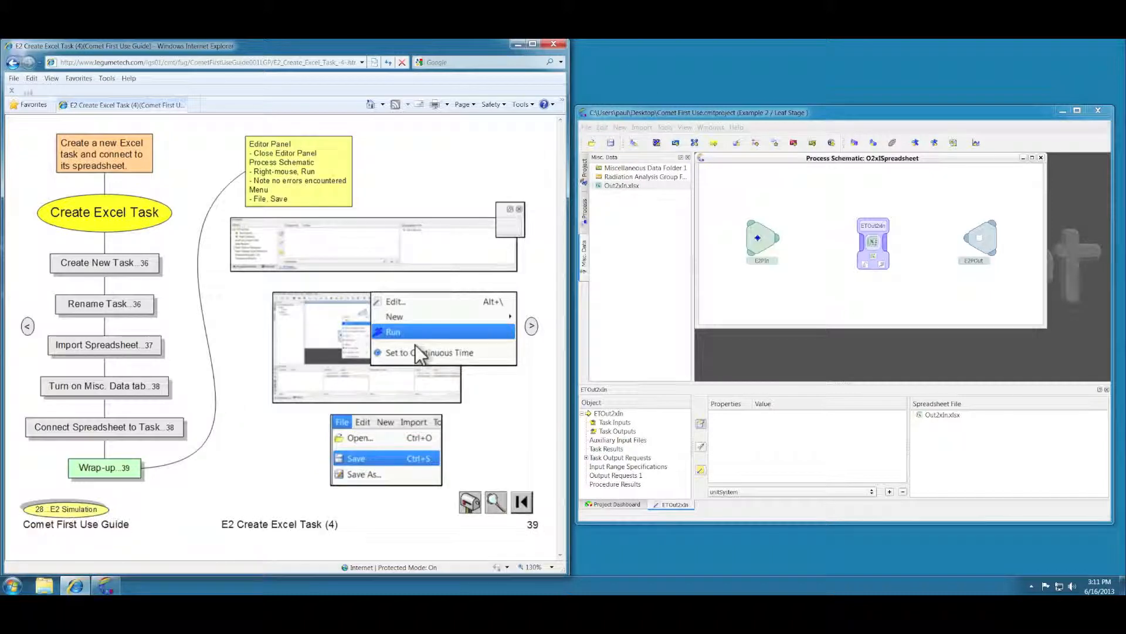
right_click(772, 193)
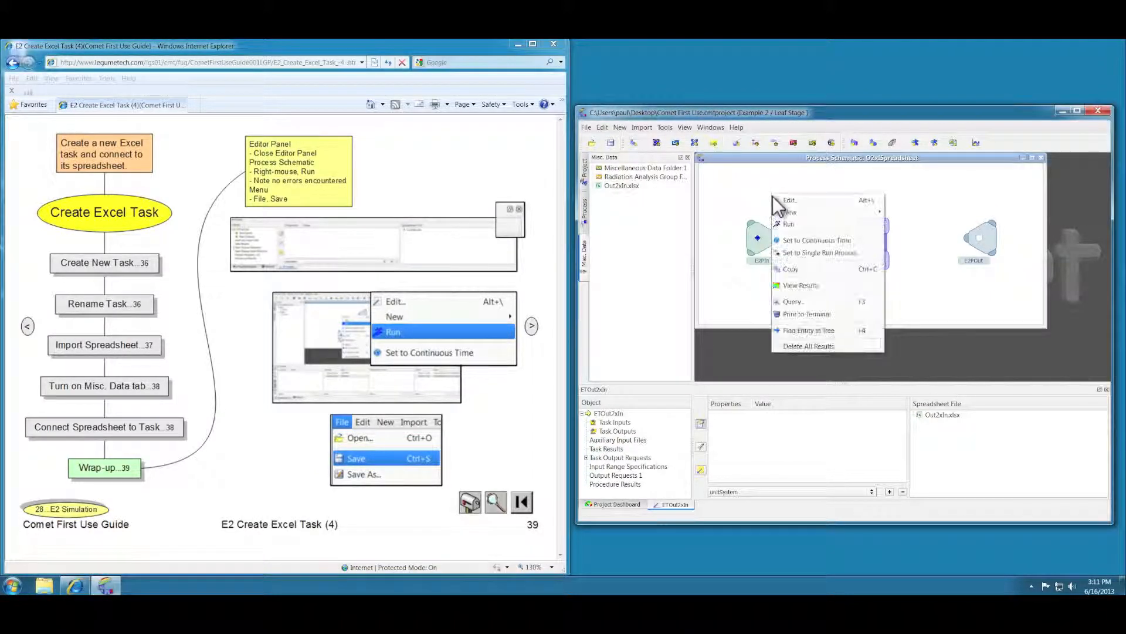
left_click(788, 224)
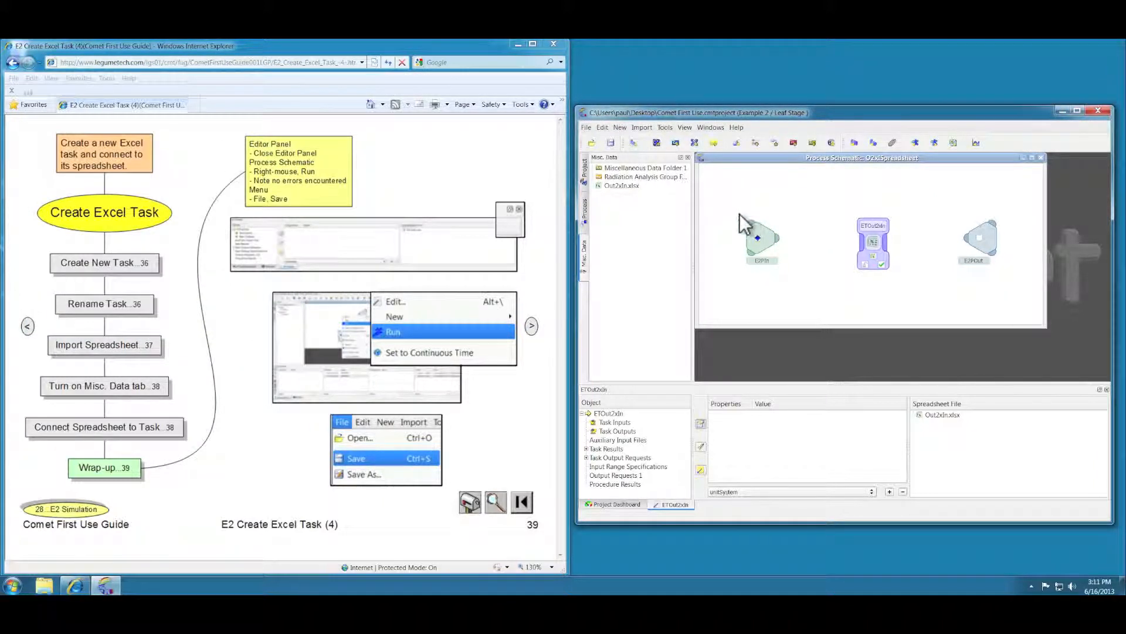
left_click(587, 128)
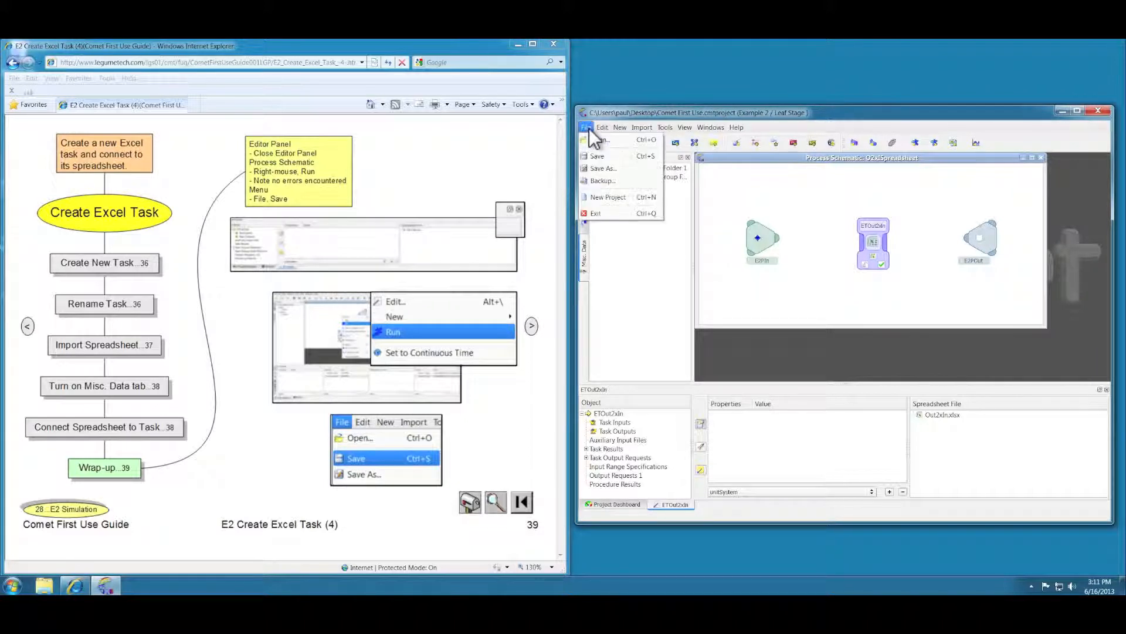
left_click(612, 154)
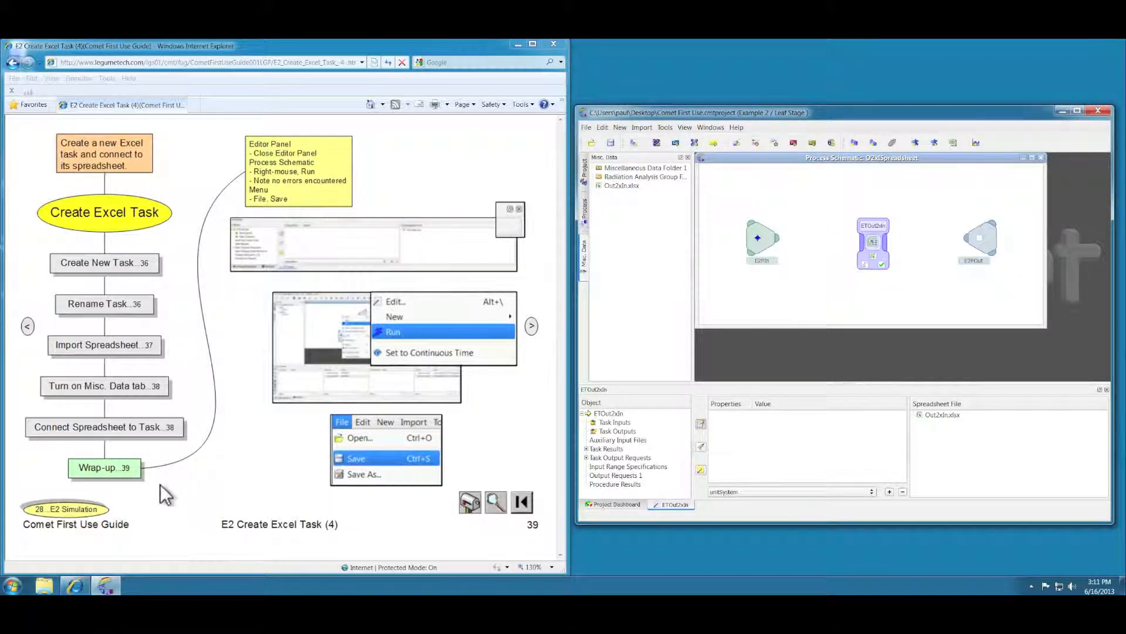
Return to the guide's Example 2 Simulation overview and open the Define Excel Task Input instructions.
left_click(68, 509)
left_click(68, 509)
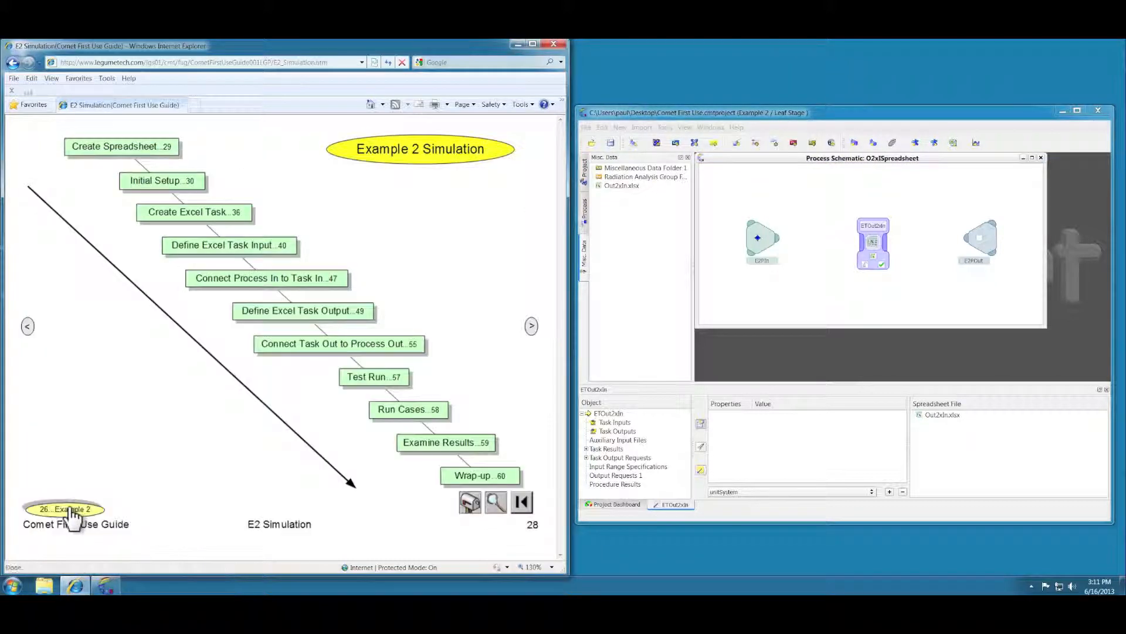
left_click(218, 251)
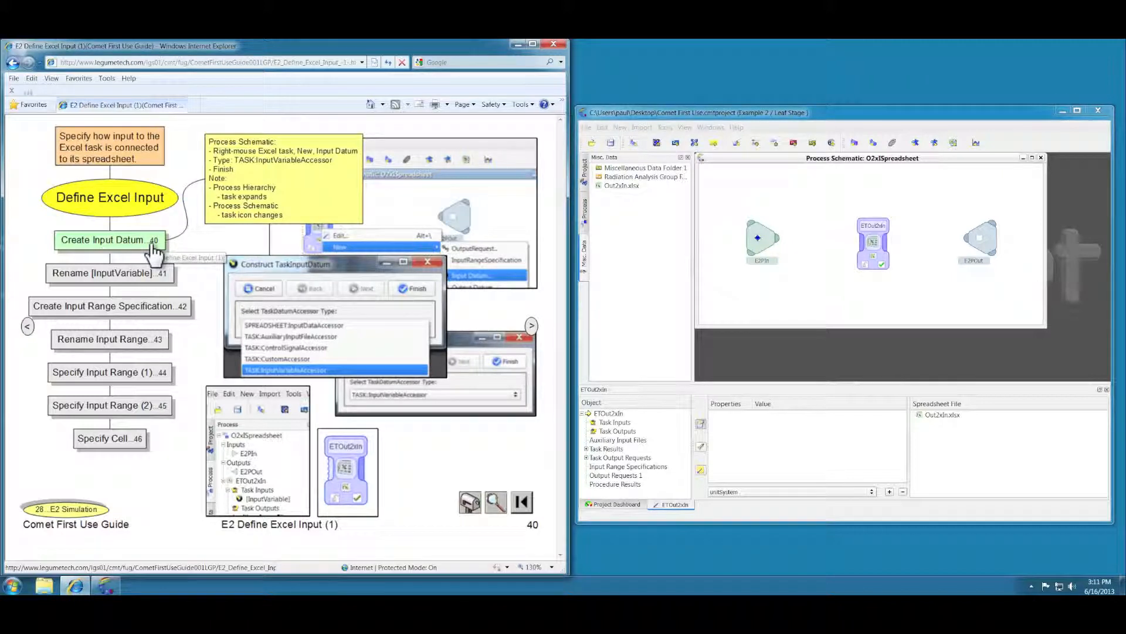
Create a new input datum of type TASK:InputVariableAccessor on Comet's ETOut2xIn task.
right_click(872, 237)
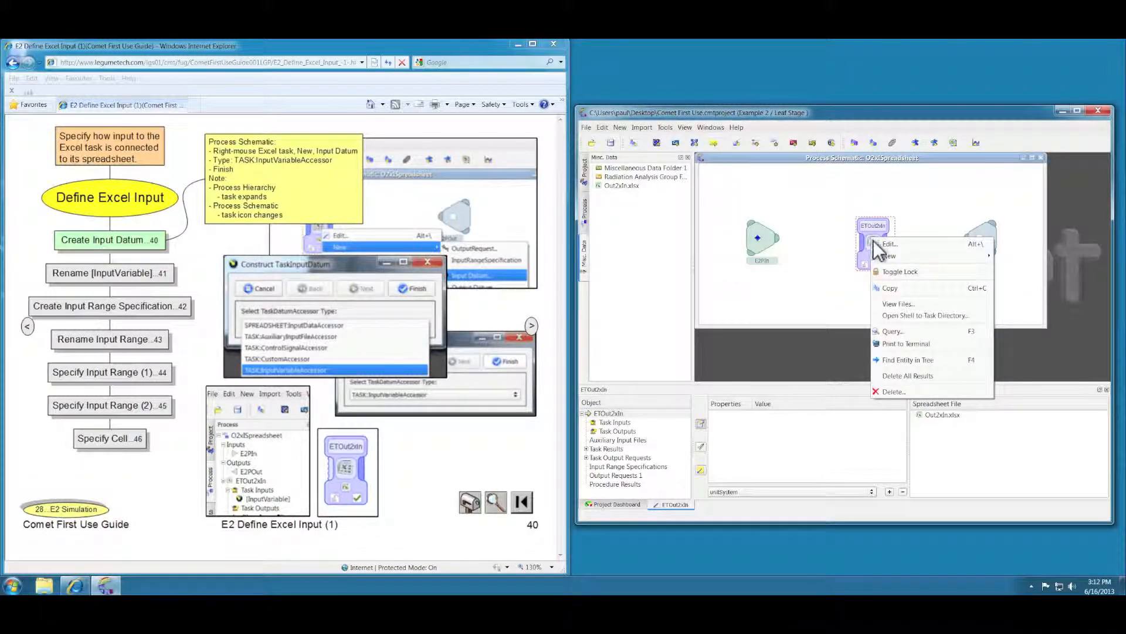
mouse_move(904, 256)
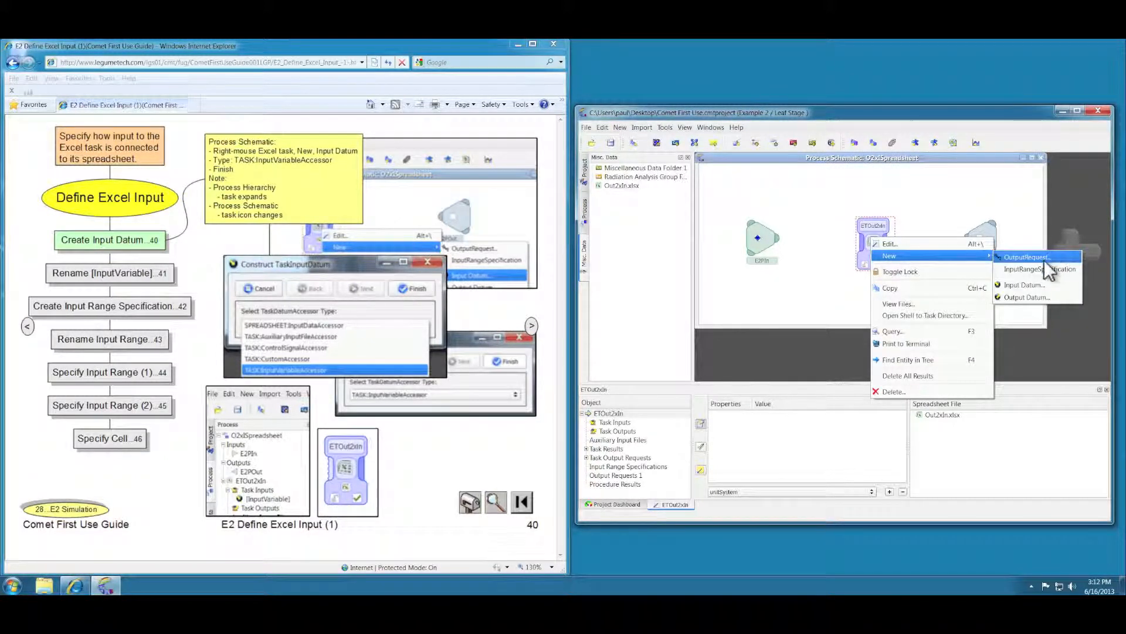
left_click(1043, 287)
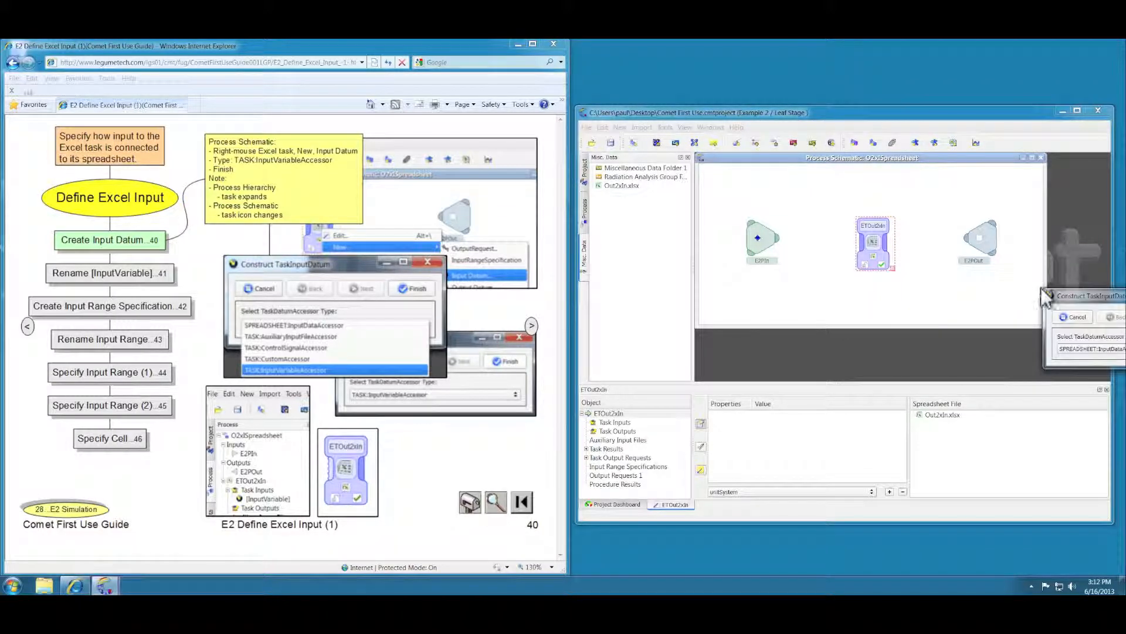
left_click_drag(1077, 293, 848, 279)
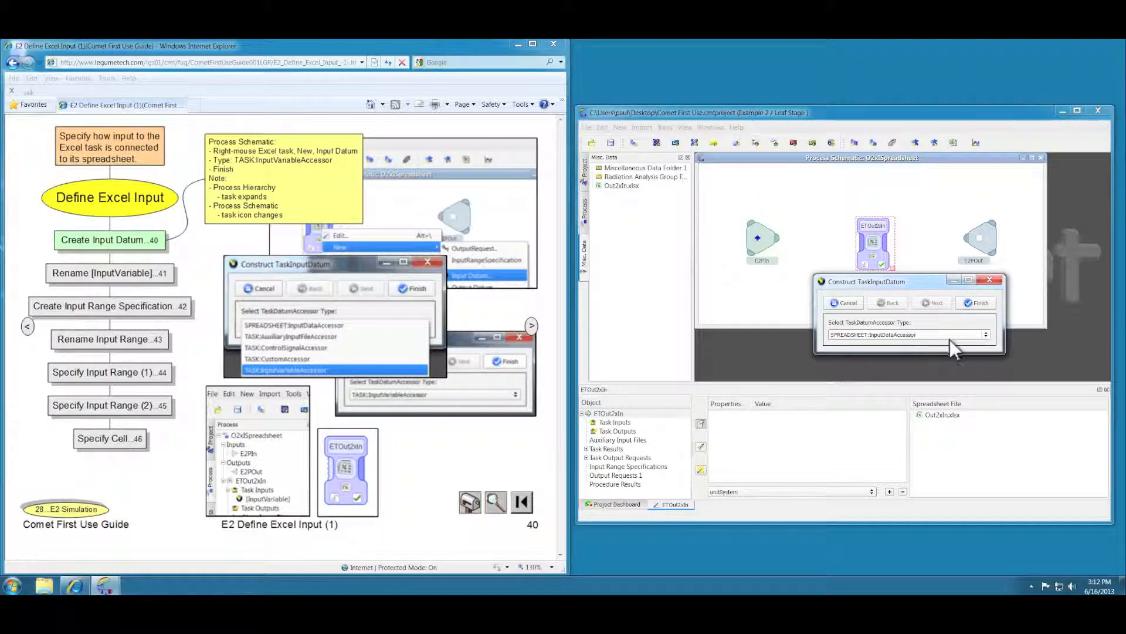
left_click(987, 335)
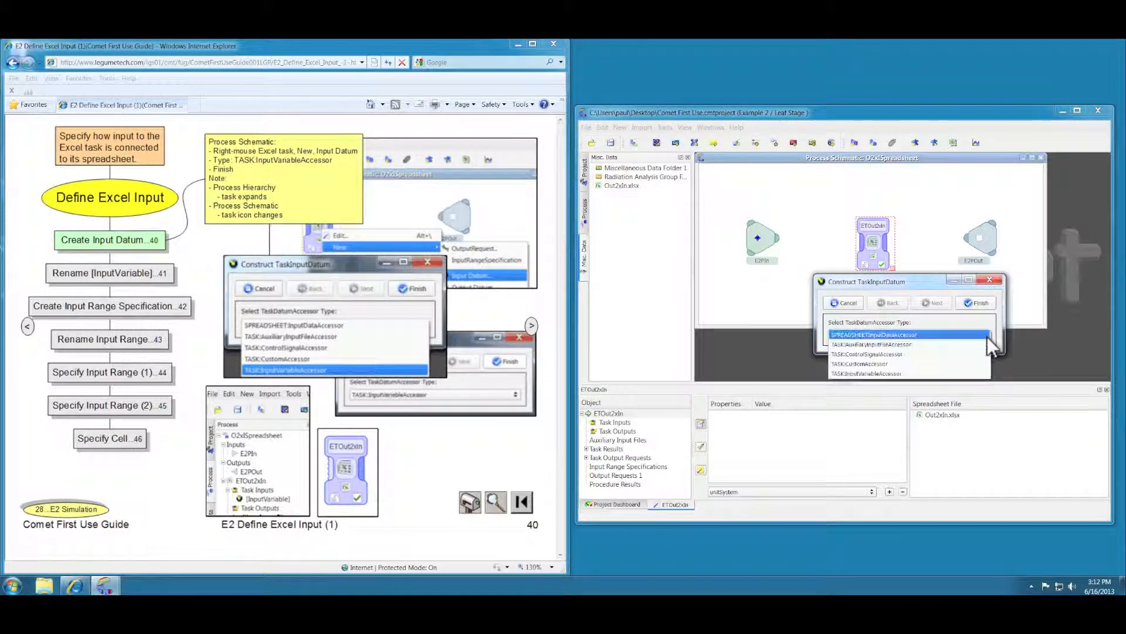
left_click(892, 373)
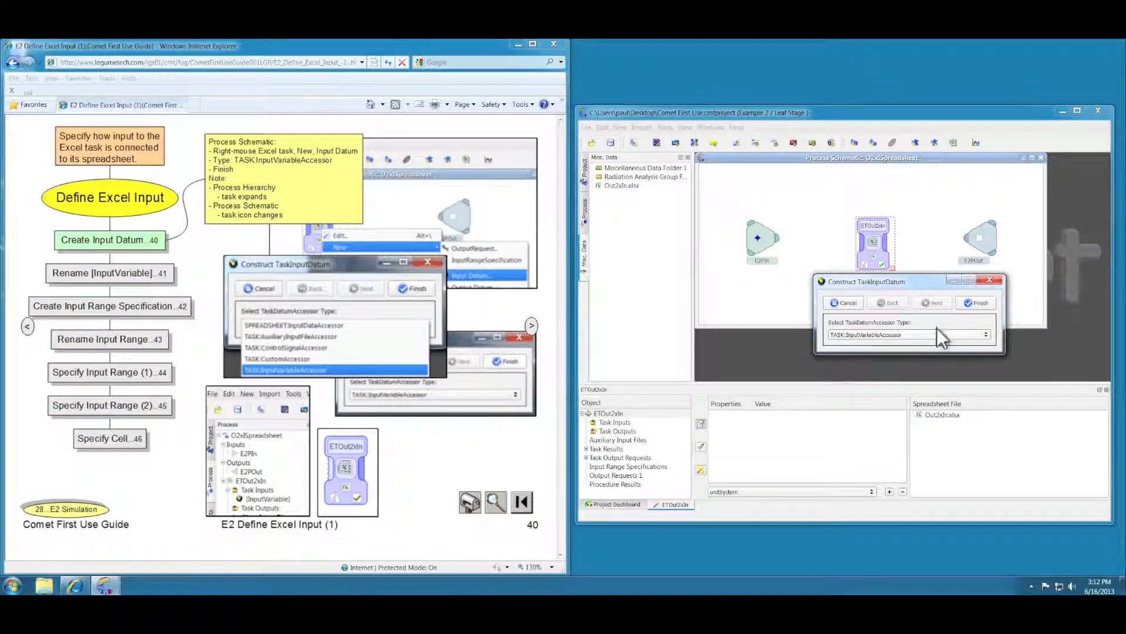
left_click(977, 302)
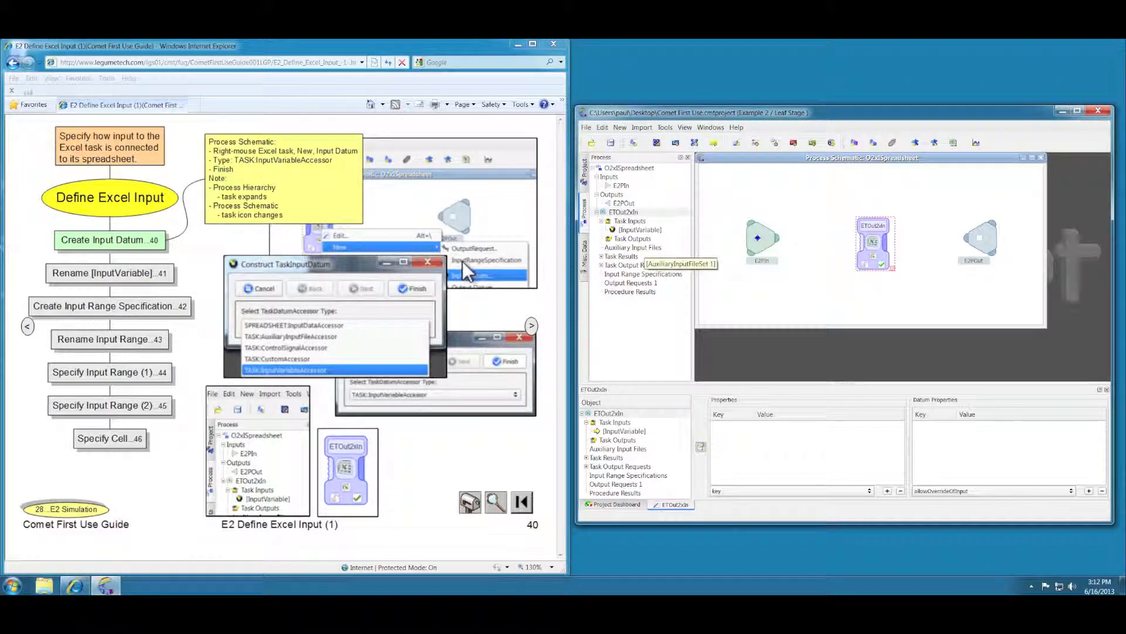
Open the guide's Rename [InputVariable] instructions, then rename the ETOut2xIn task's input variable in Comet as ETIn.
left_click(154, 275)
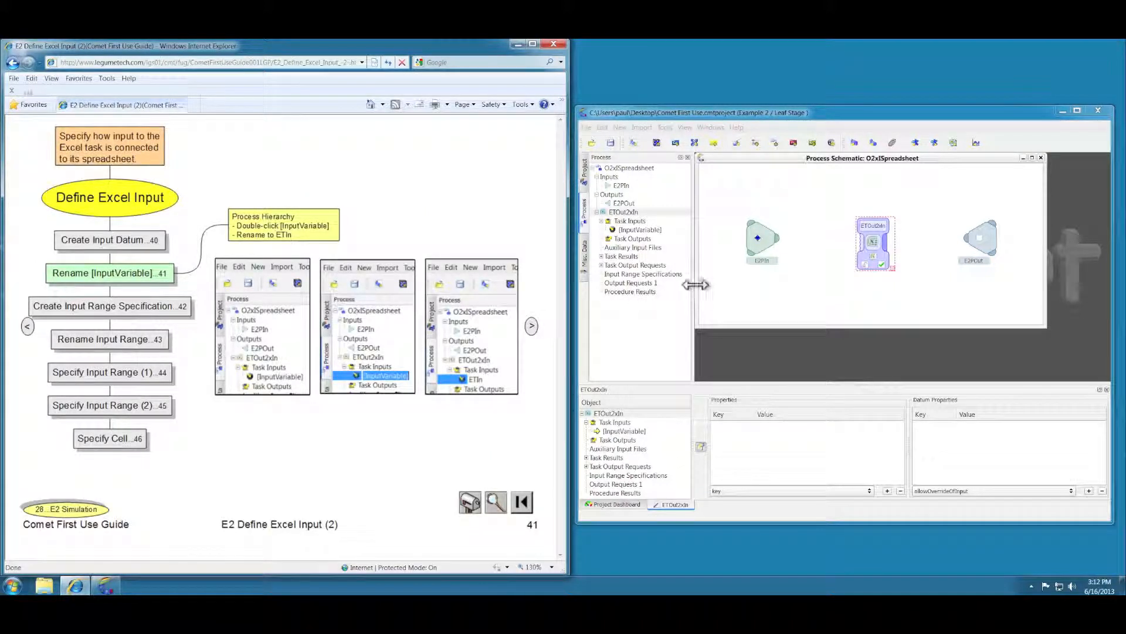
double_click(641, 229)
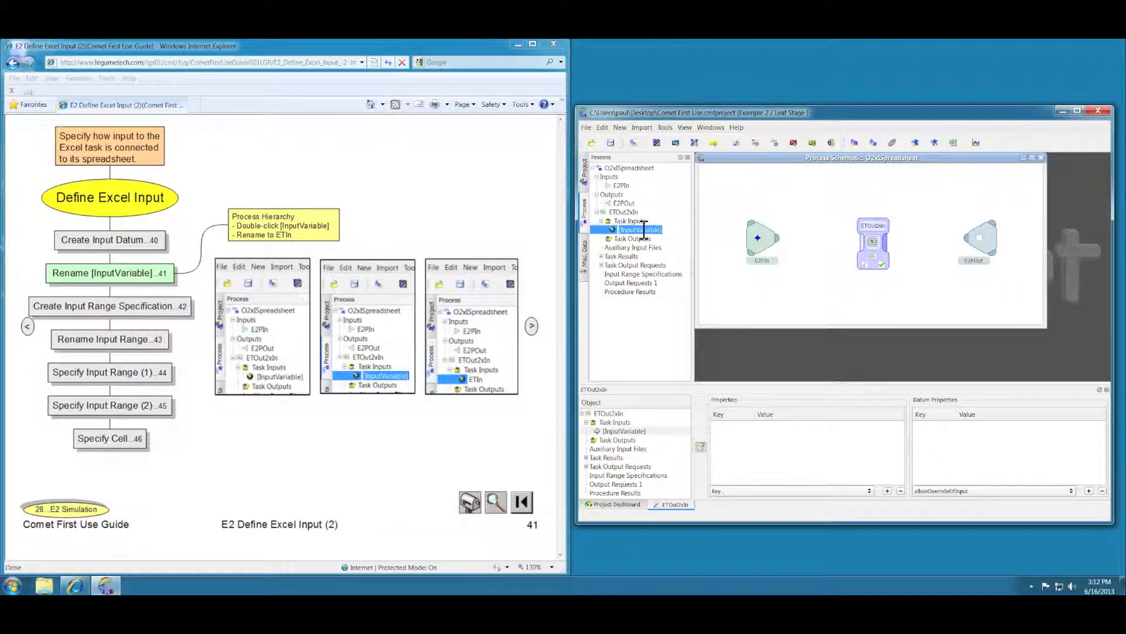
type("ETIn")
key("Return")
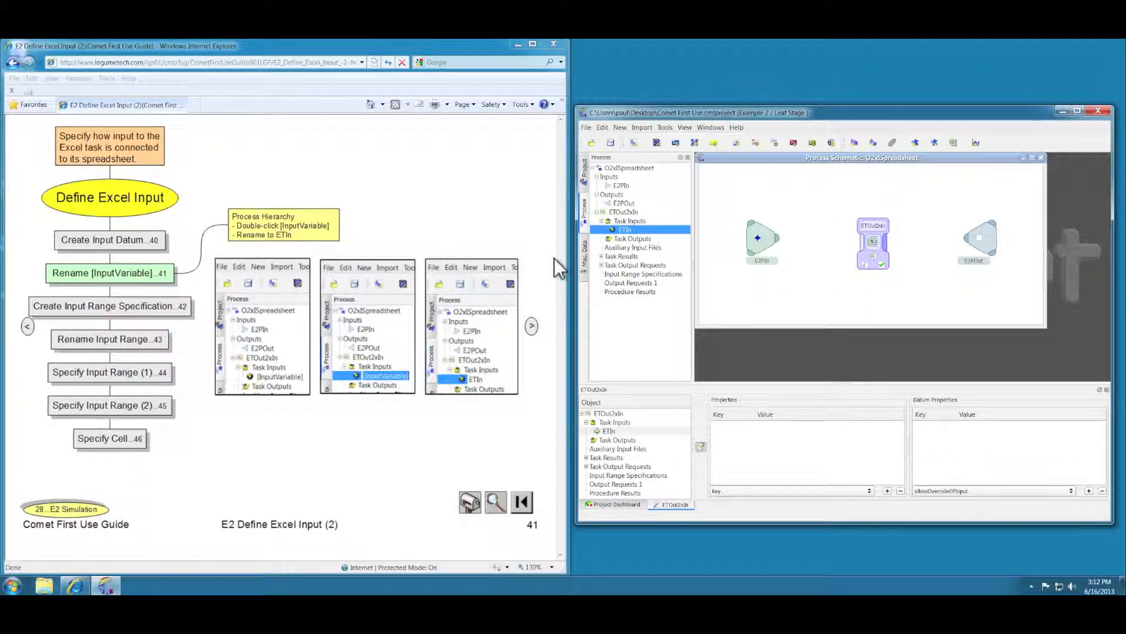
Open the guide's Create Input Range Specification instructions, then create a SPREADSHEET:ExpressionInputSpecification on Comet's ETOut2xIn task.
left_click(150, 309)
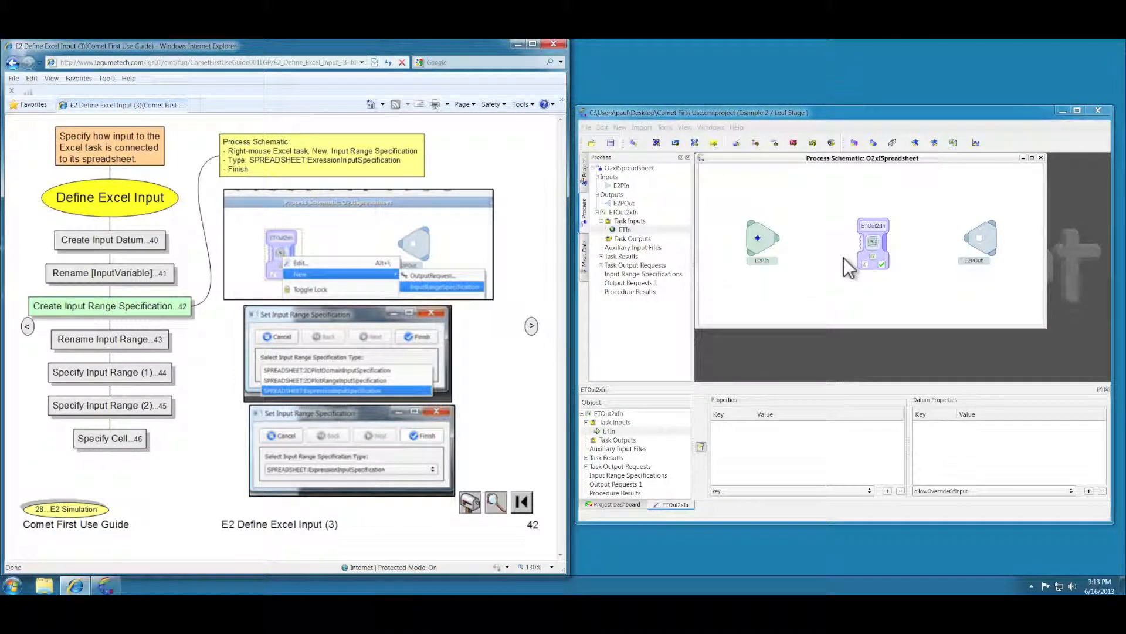
right_click(871, 241)
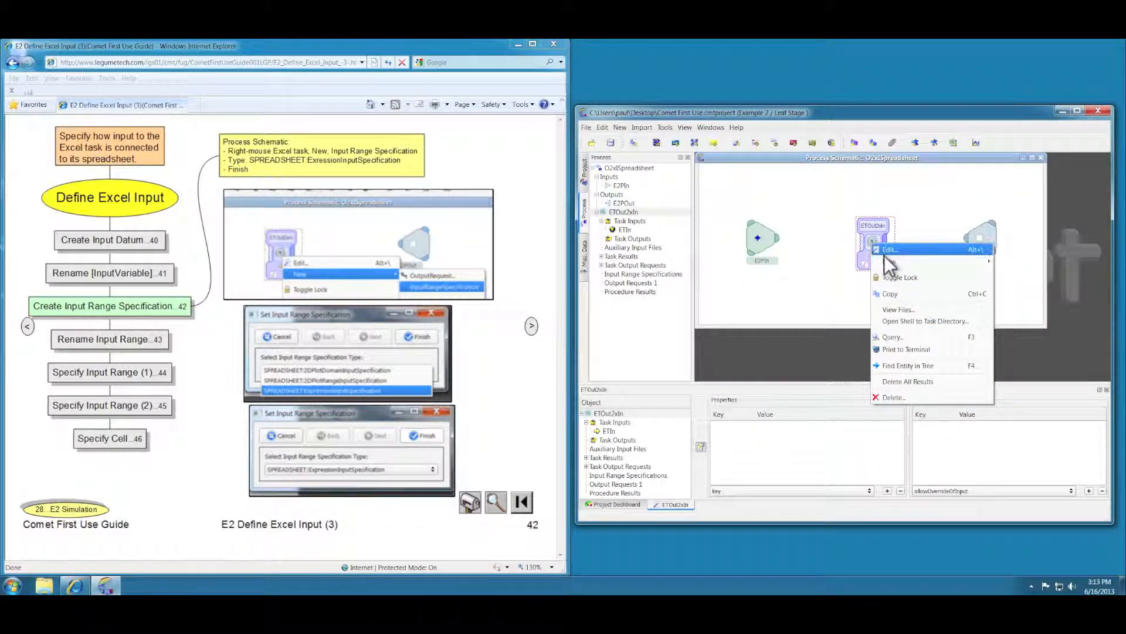
mouse_move(885, 260)
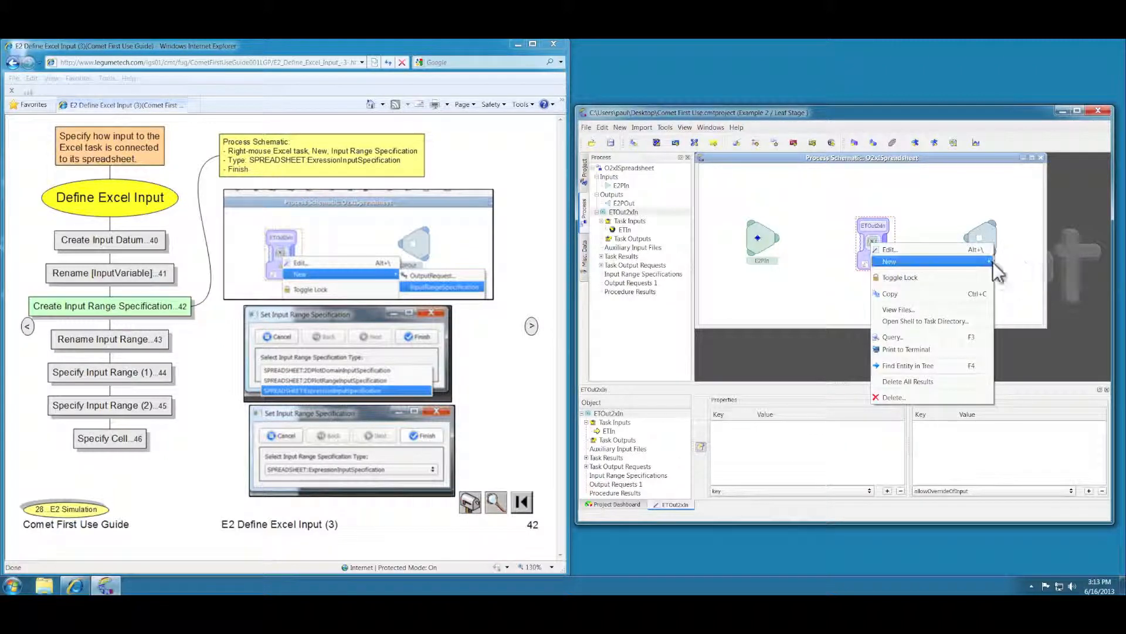
mouse_move(993, 262)
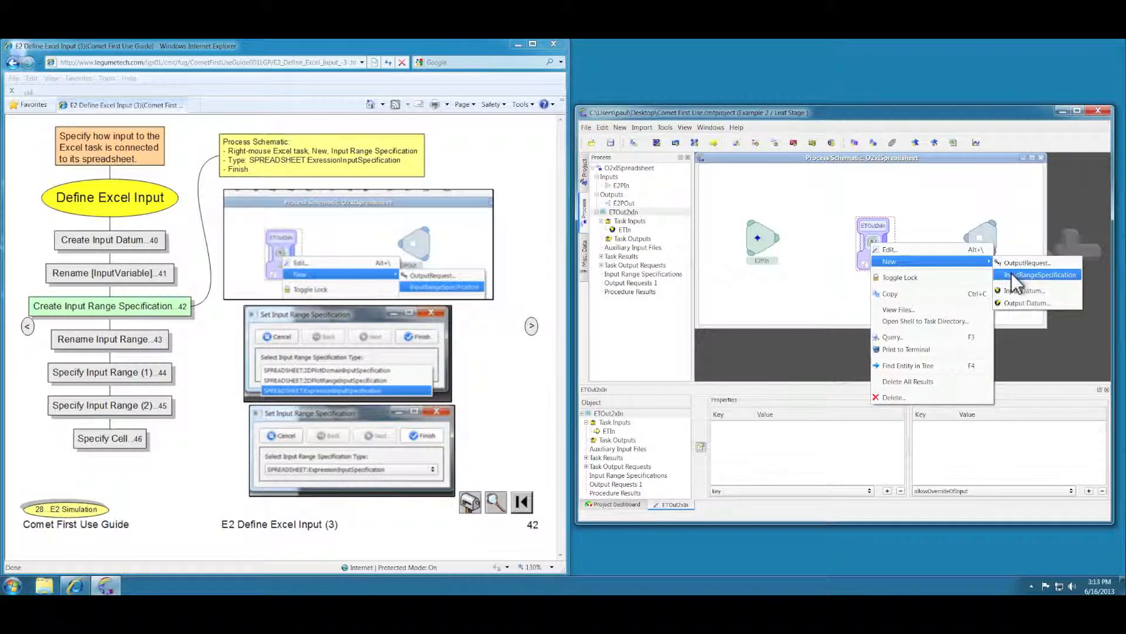
left_click(1011, 273)
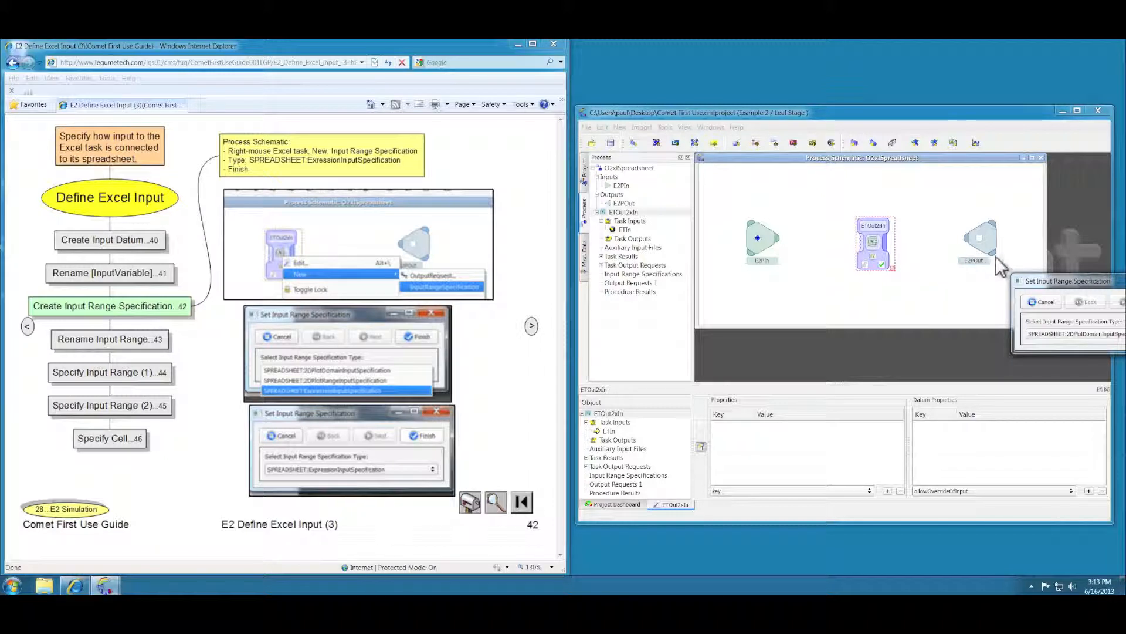
left_click_drag(1052, 279, 761, 265)
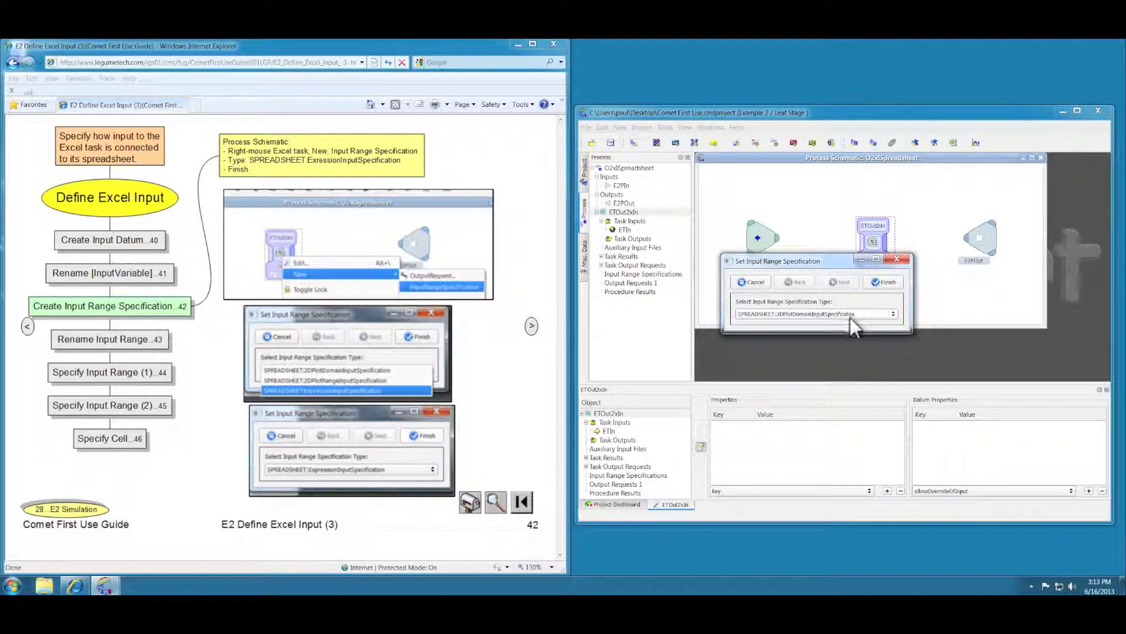
left_click(893, 315)
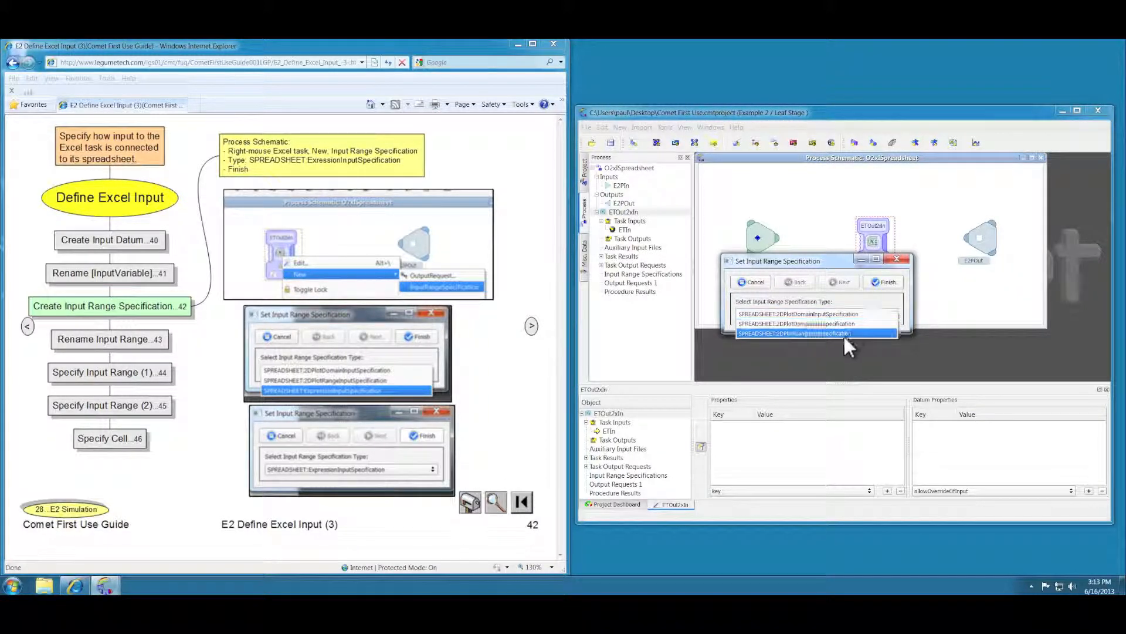
left_click(843, 333)
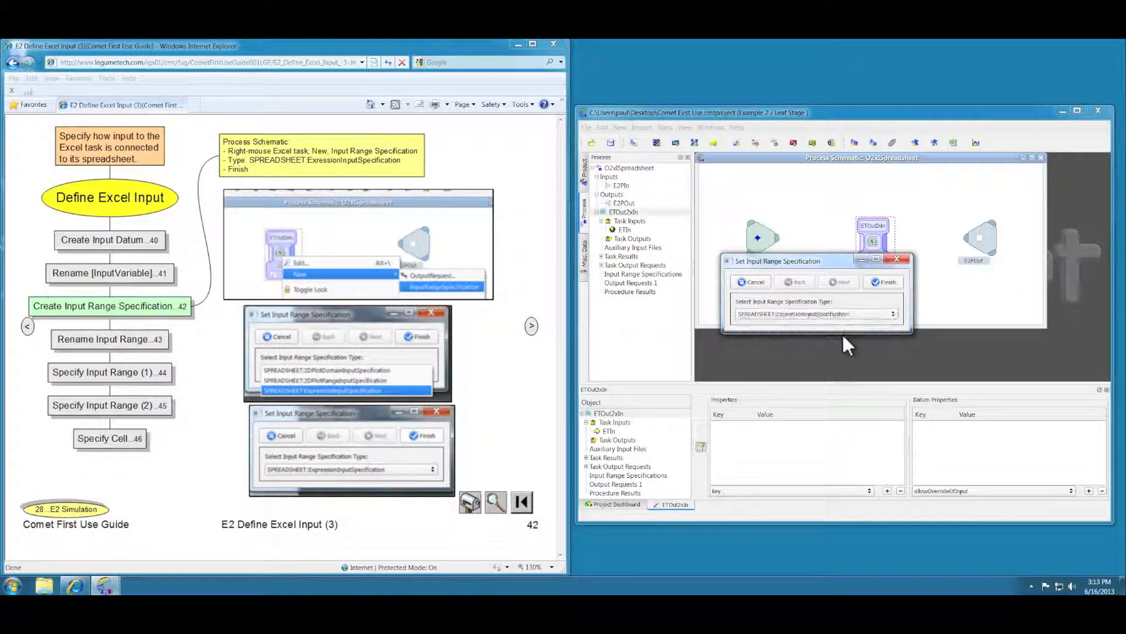
left_click(882, 282)
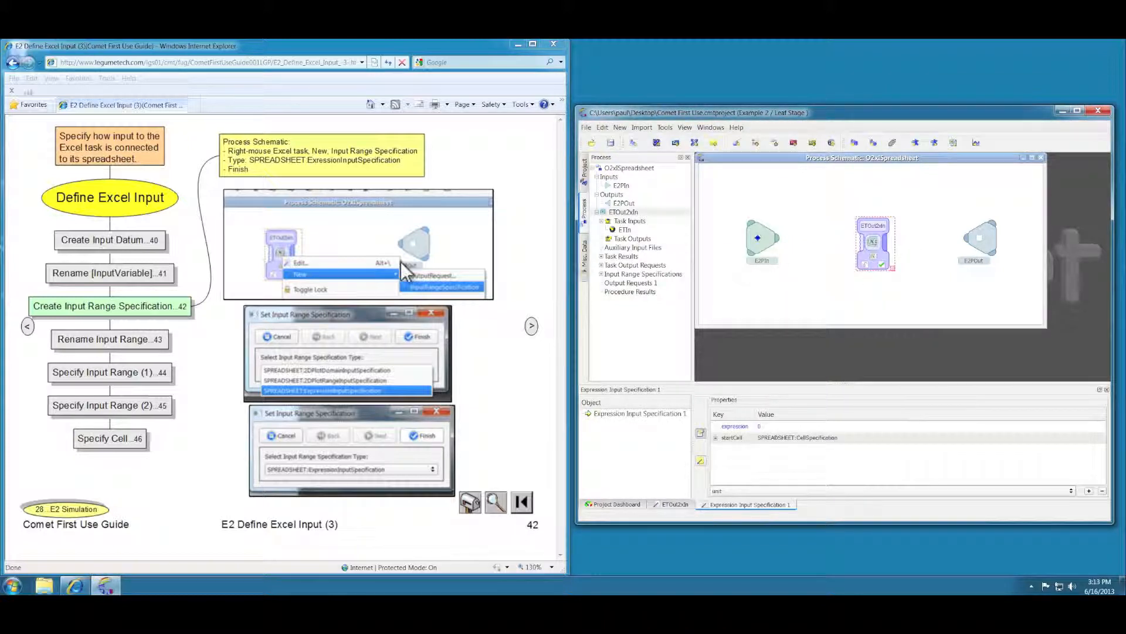
Open the guide's Rename Input Range instructions, then rename the new expression input specification in Comet as ETInRange.
left_click(132, 339)
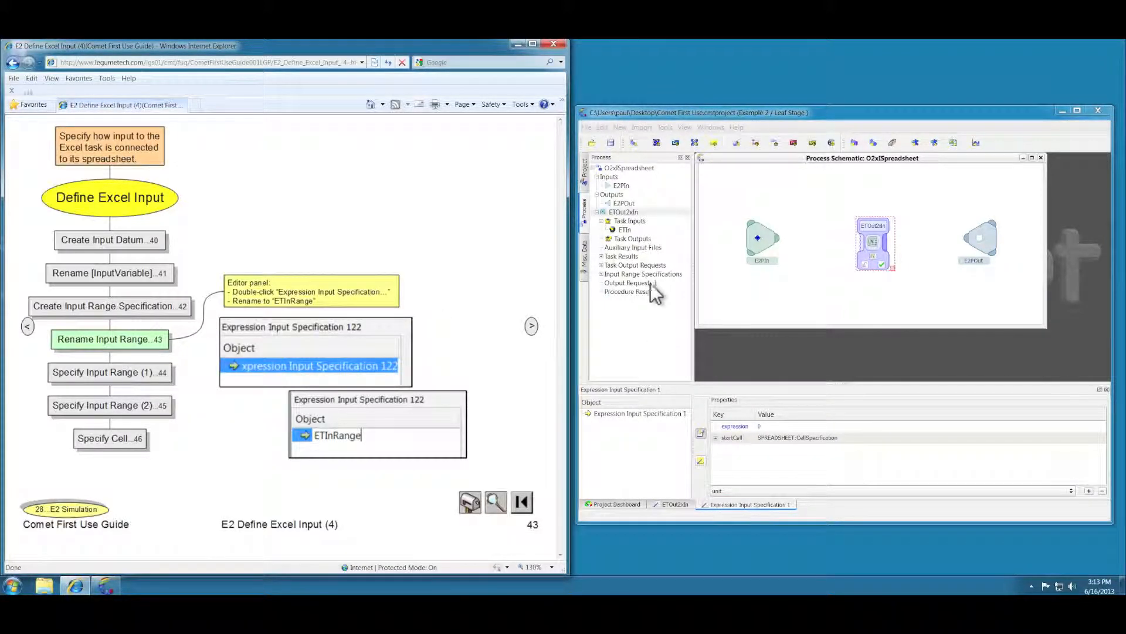
double_click(636, 414)
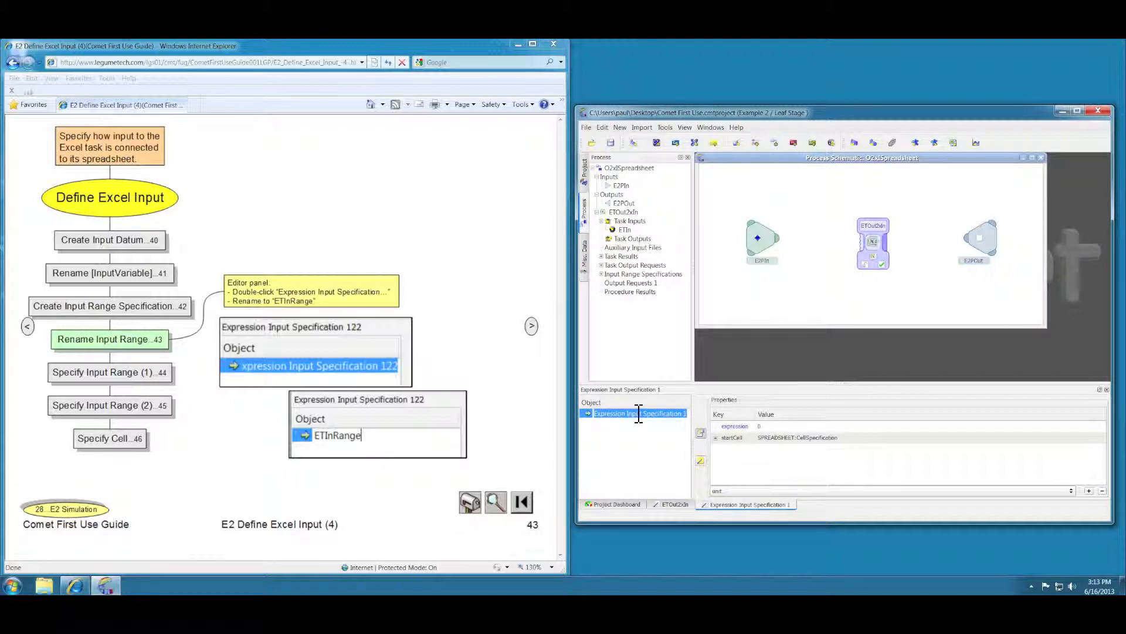
type("ETInRange")
key("Return")
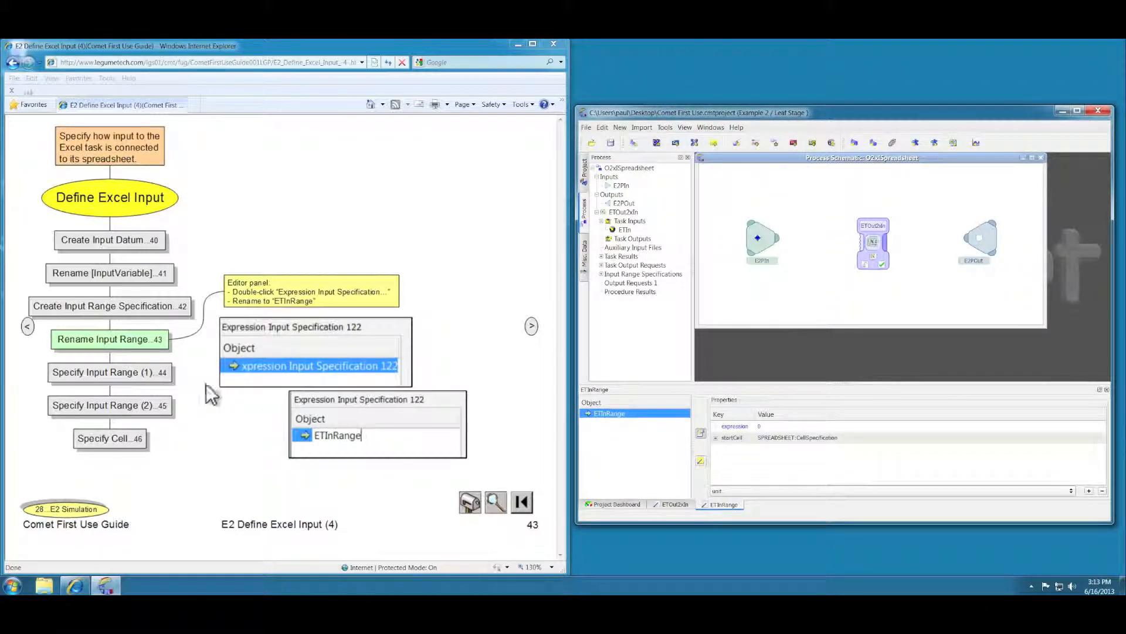
Open the guide's Specify Input Range (1) instructions, then clear the 0 from ETInRange's expression in Comet's expanded expression editor.
left_click(143, 379)
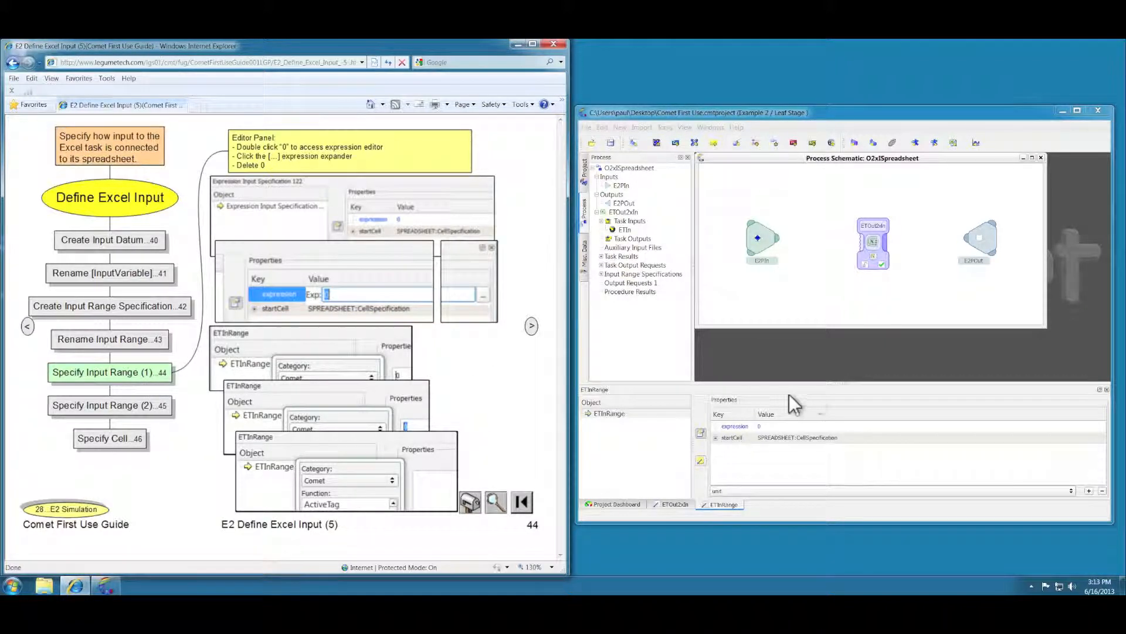
left_click(762, 425)
double_click(761, 424)
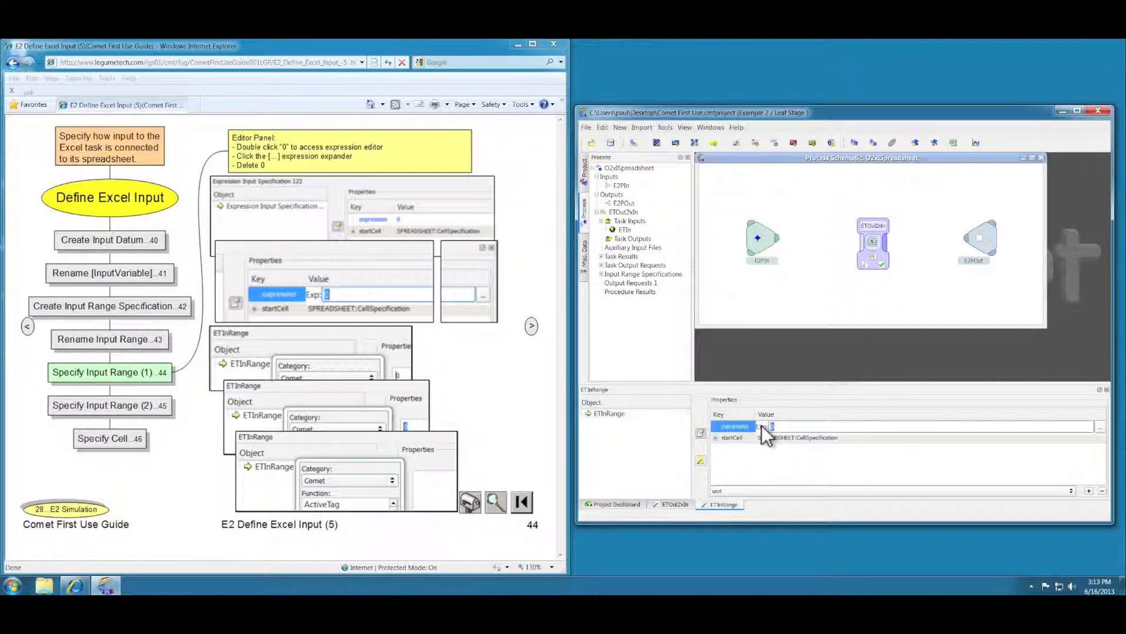
left_click(1102, 428)
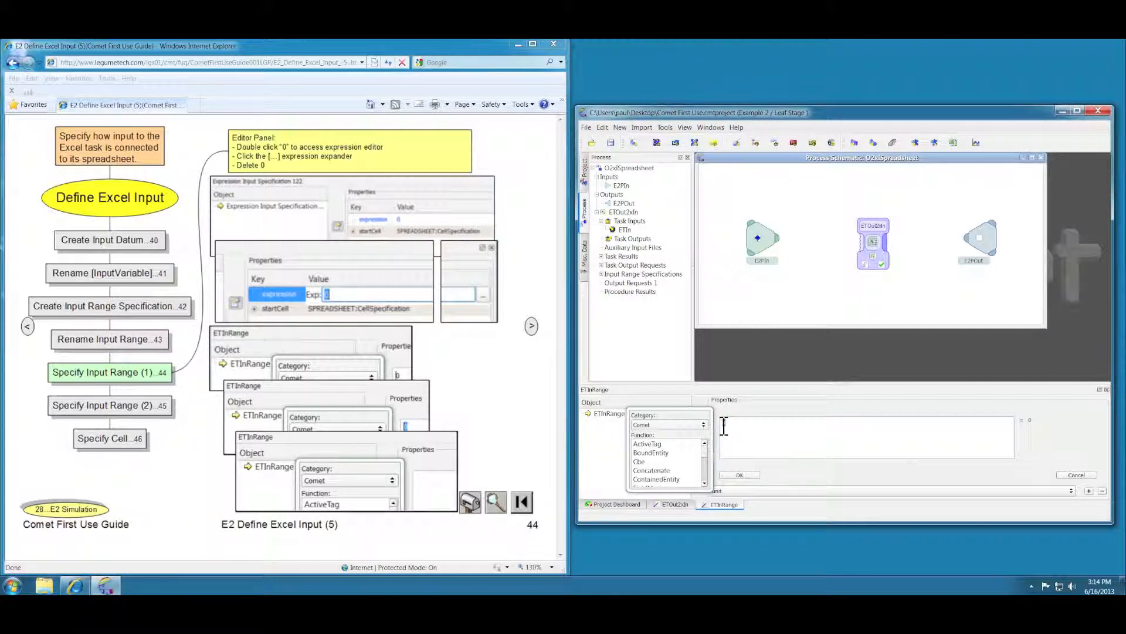
key("BackSpace")
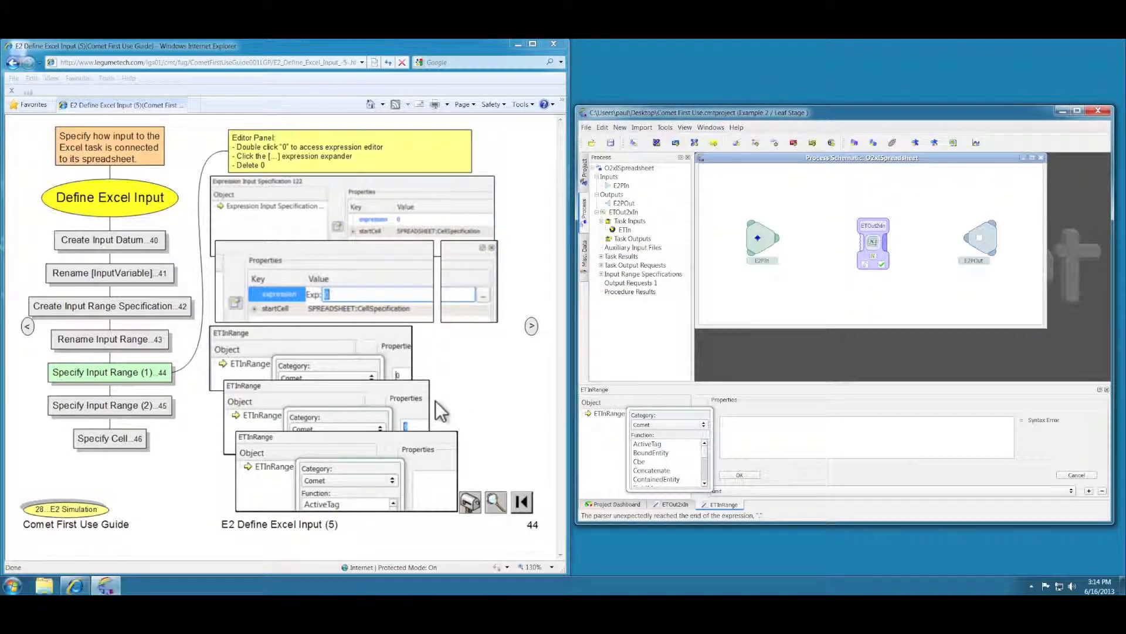
Open the guide's Specify Input Range (2) instructions, then set ETInRange's expression in Comet to the ContainedEntity function applied to ETIn.
left_click(121, 407)
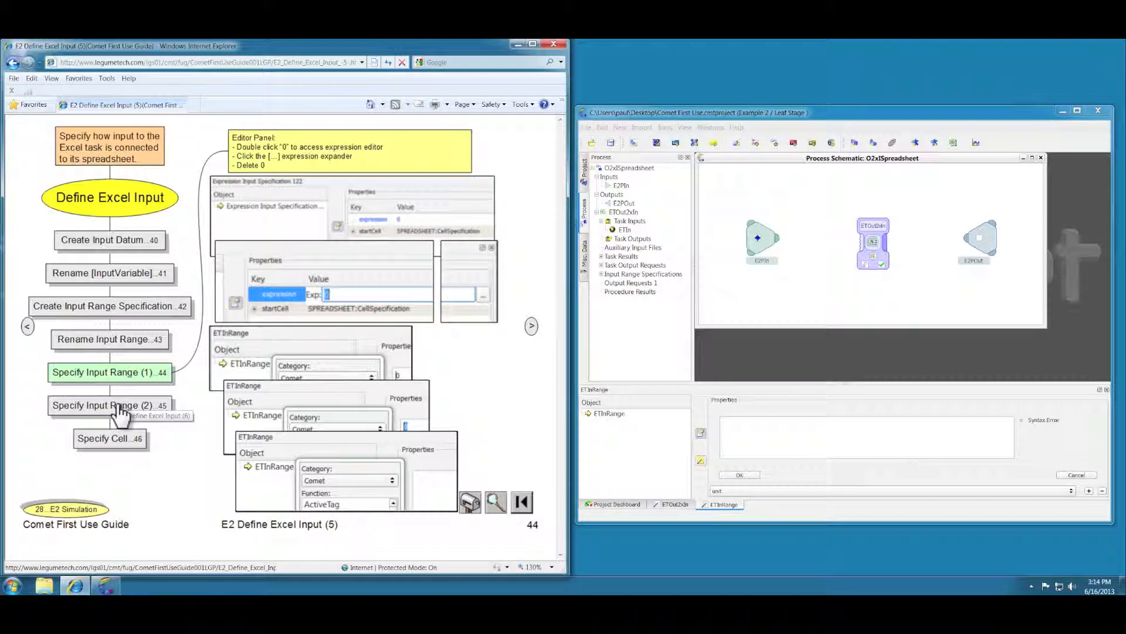
left_click(130, 413)
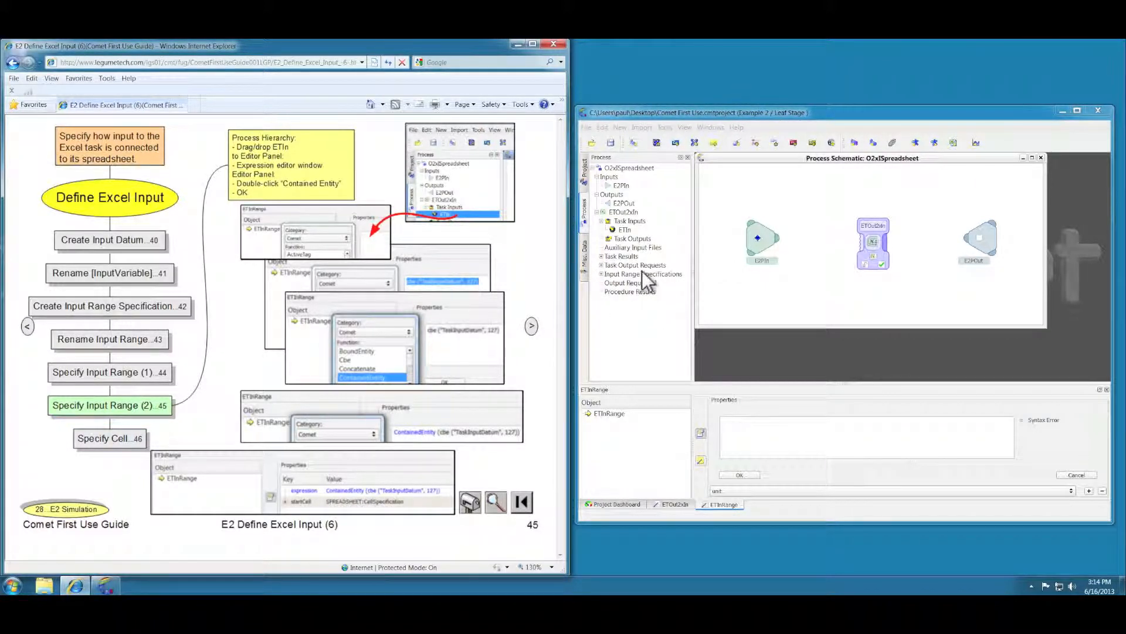
left_click(624, 230)
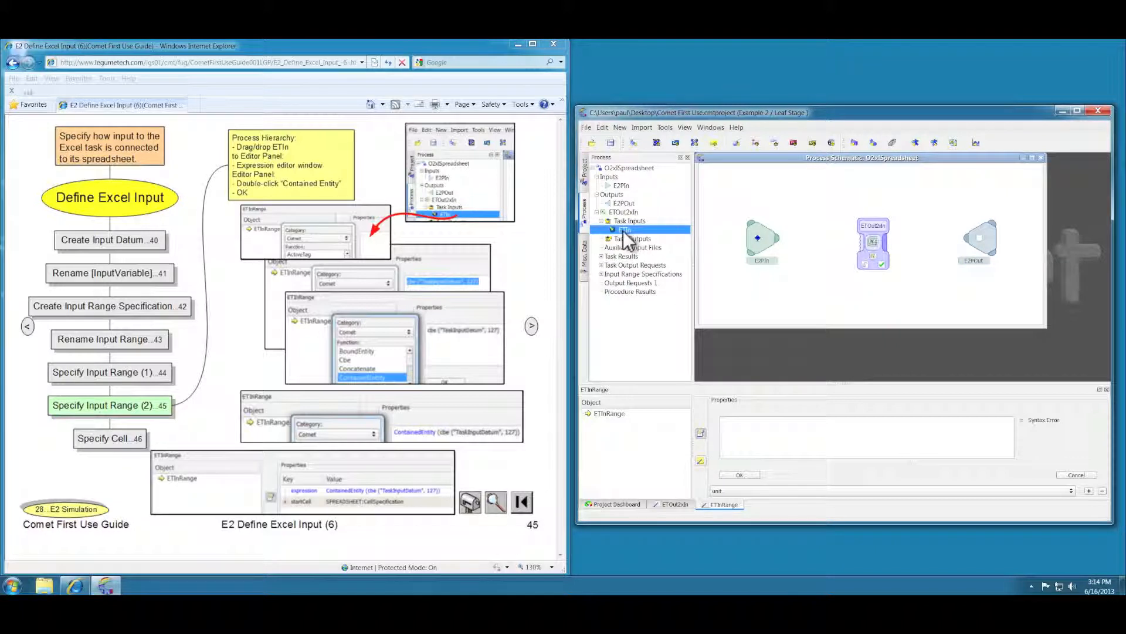
left_click_drag(624, 230, 741, 421)
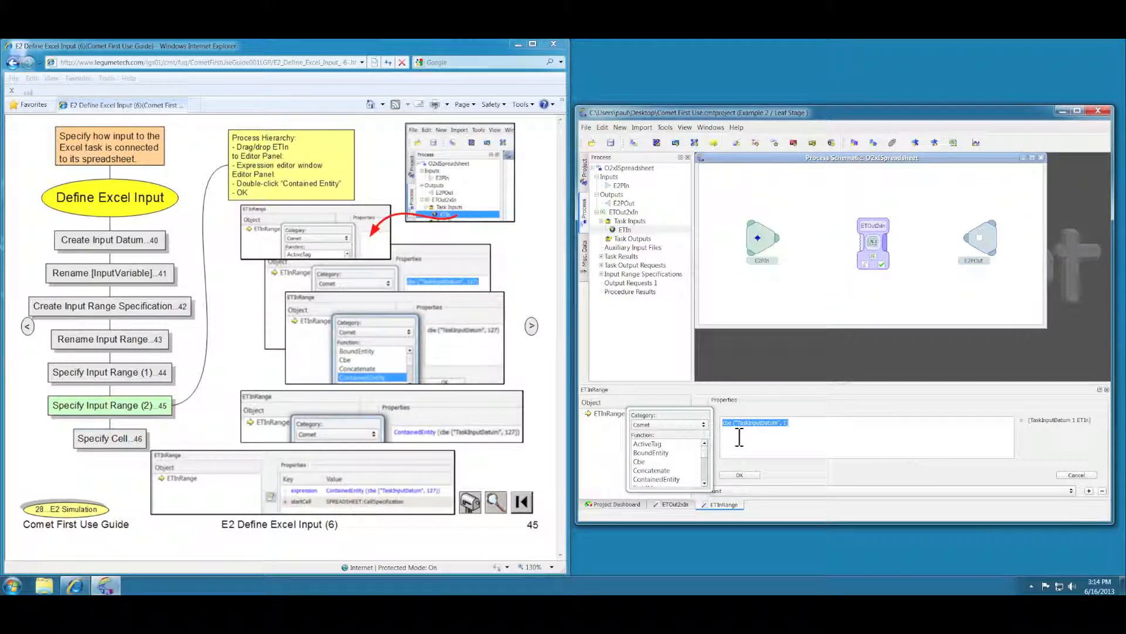
double_click(657, 479)
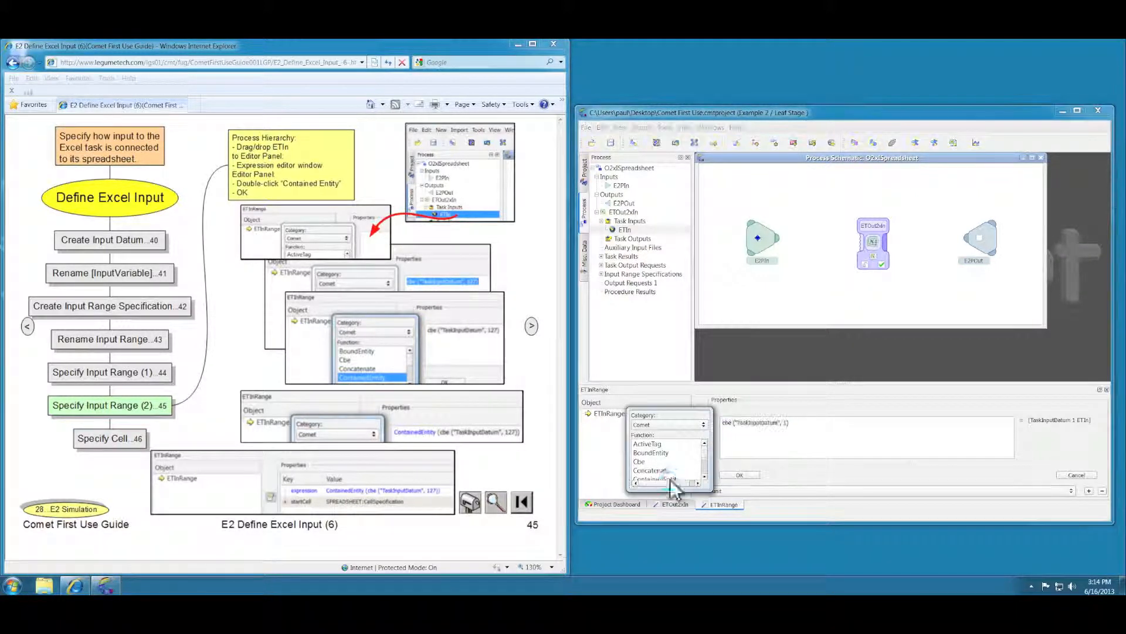
left_click(740, 476)
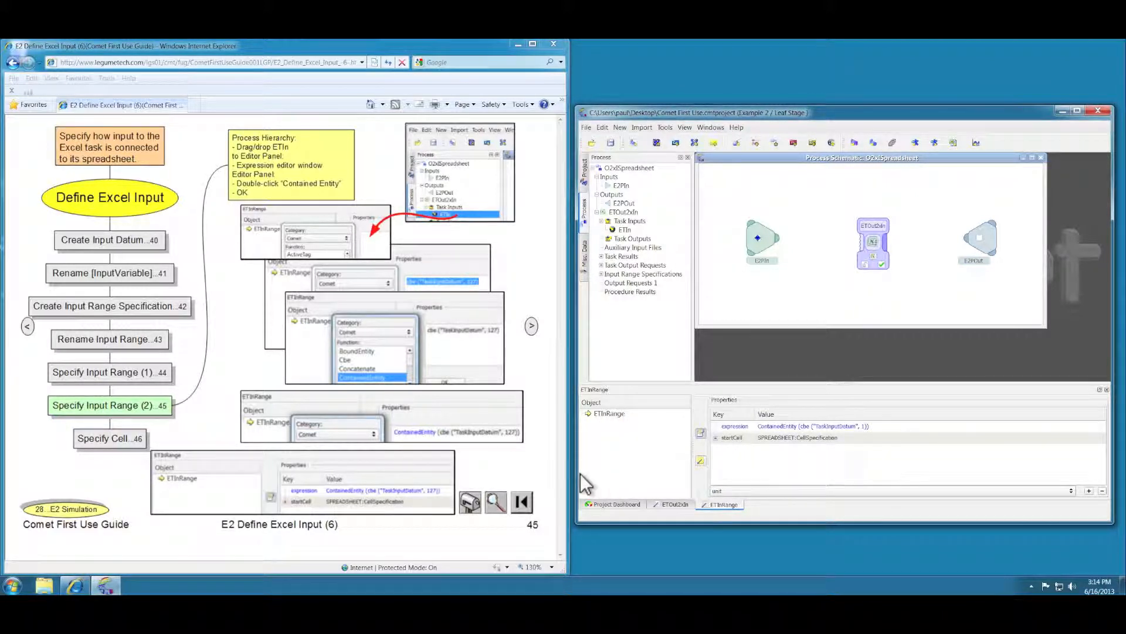
Open the guide's Specify Cell instructions, expand ETInRange's startCell in Comet, and check Out2xIn.xlsx in Excel for the input cell.
left_click(106, 441)
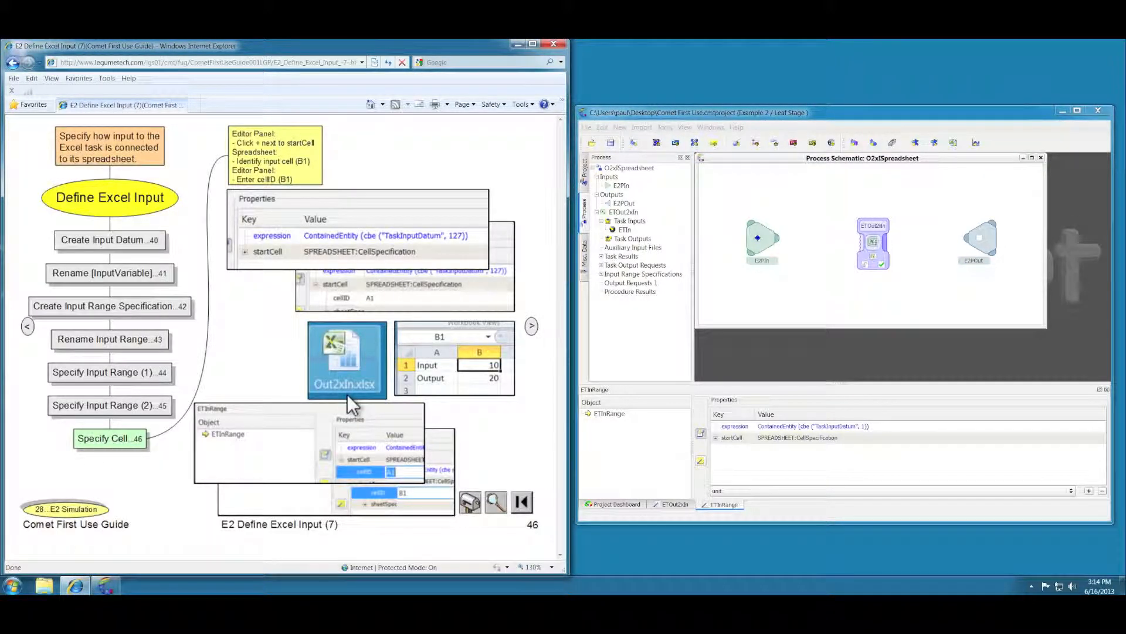
left_click(716, 438)
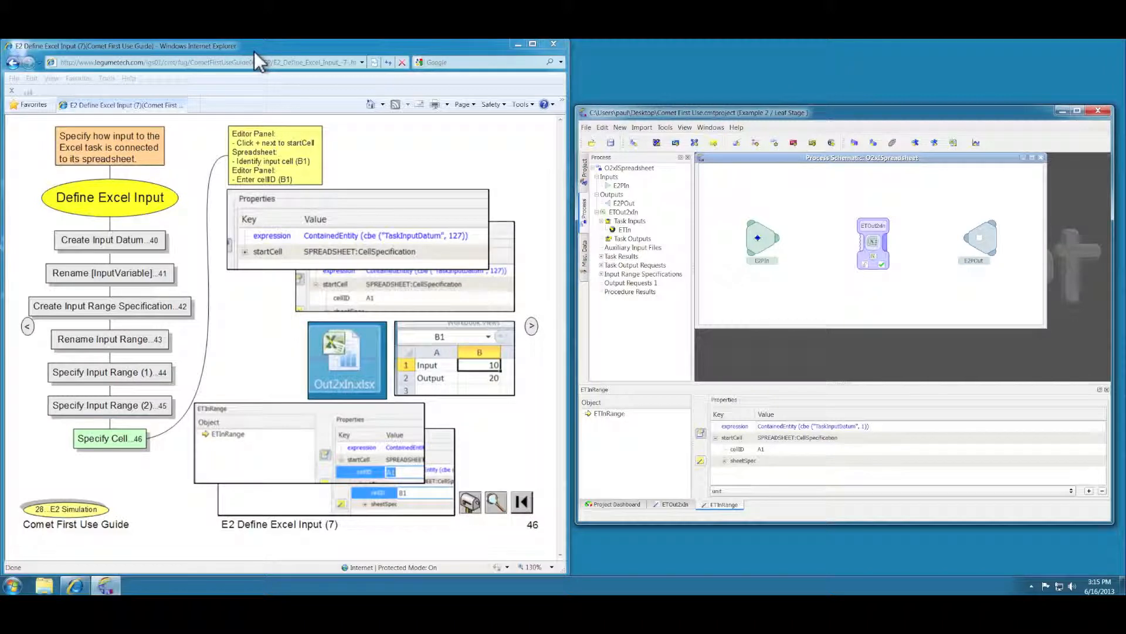
left_click_drag(255, 52, 302, 56)
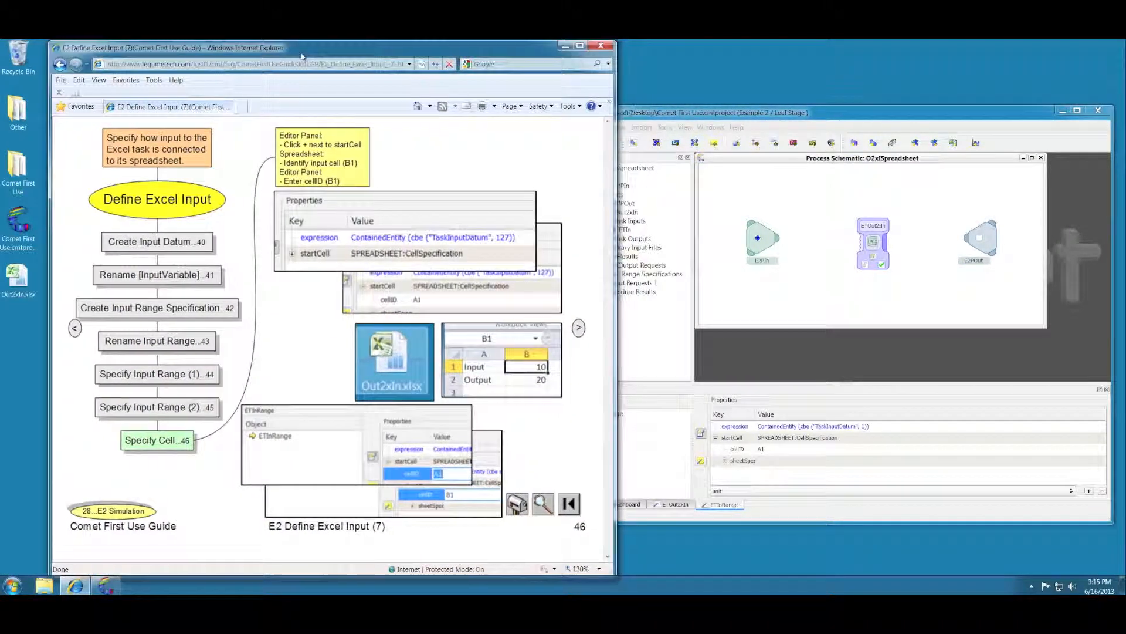
double_click(17, 278)
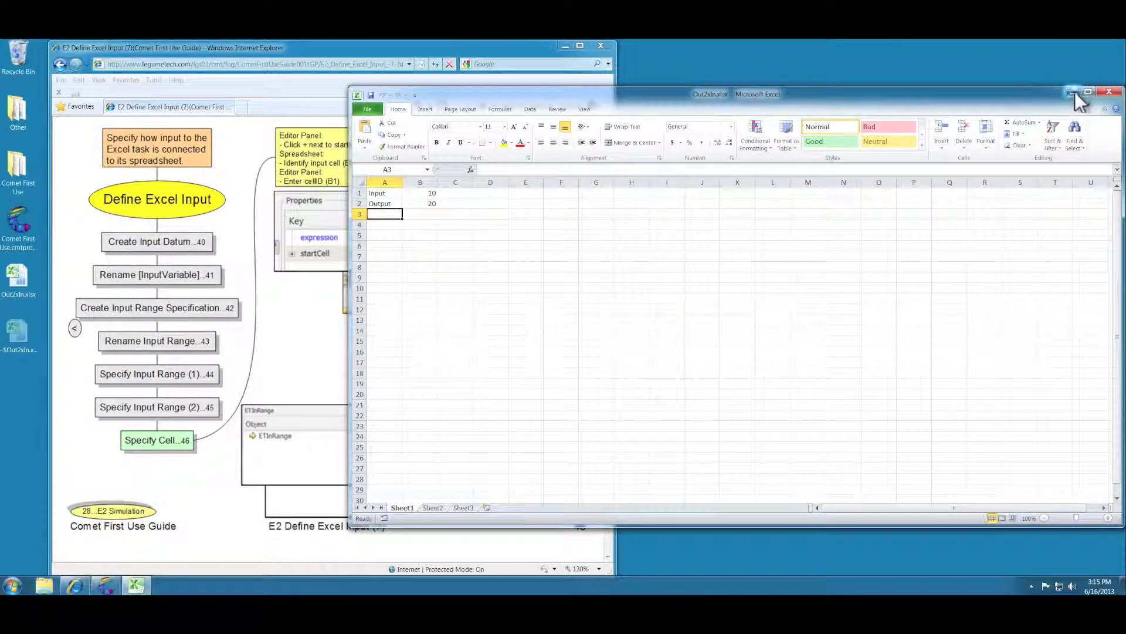
left_click(1109, 92)
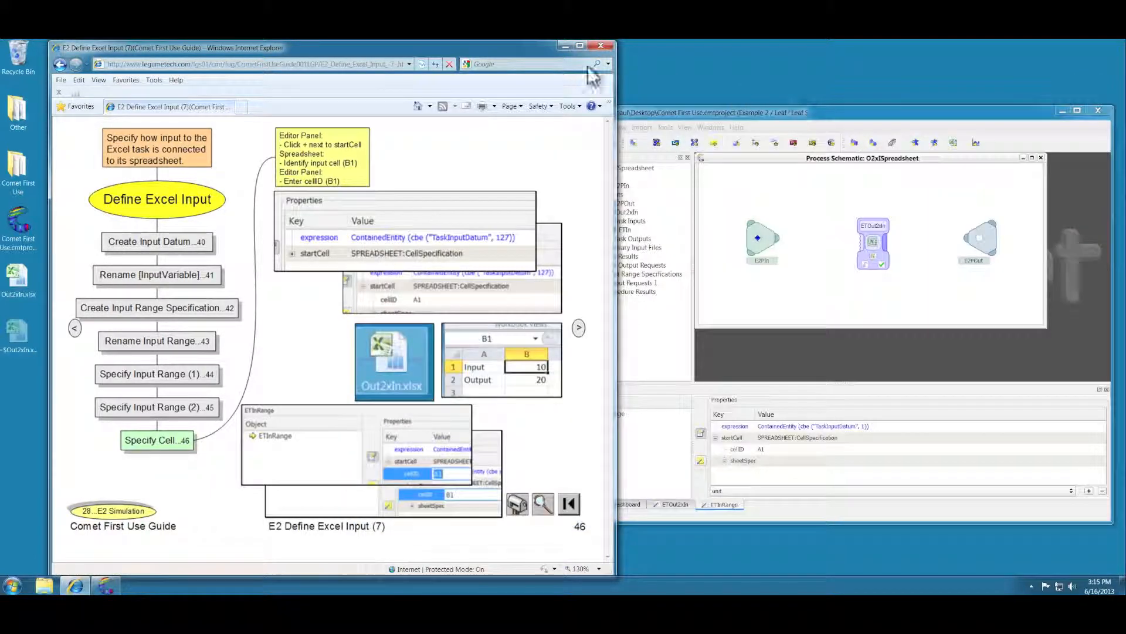
left_click_drag(534, 52, 488, 50)
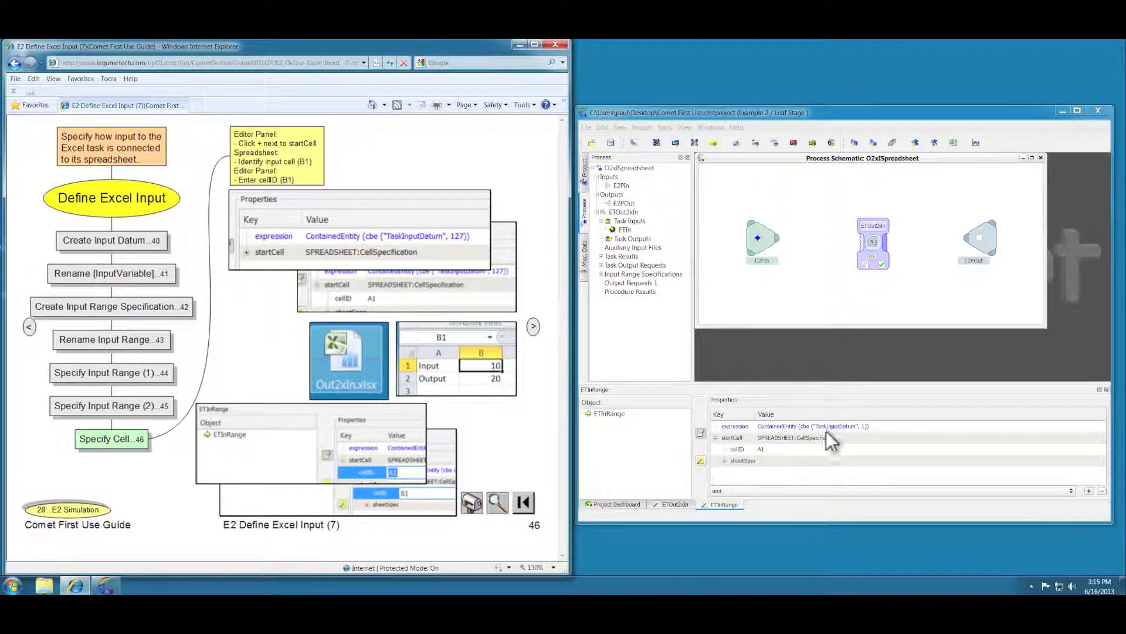
Set the cellID of ETInRange's startCell to B1 in Comet, then return to the guide's Example 2 Simulation overview.
left_click(762, 449)
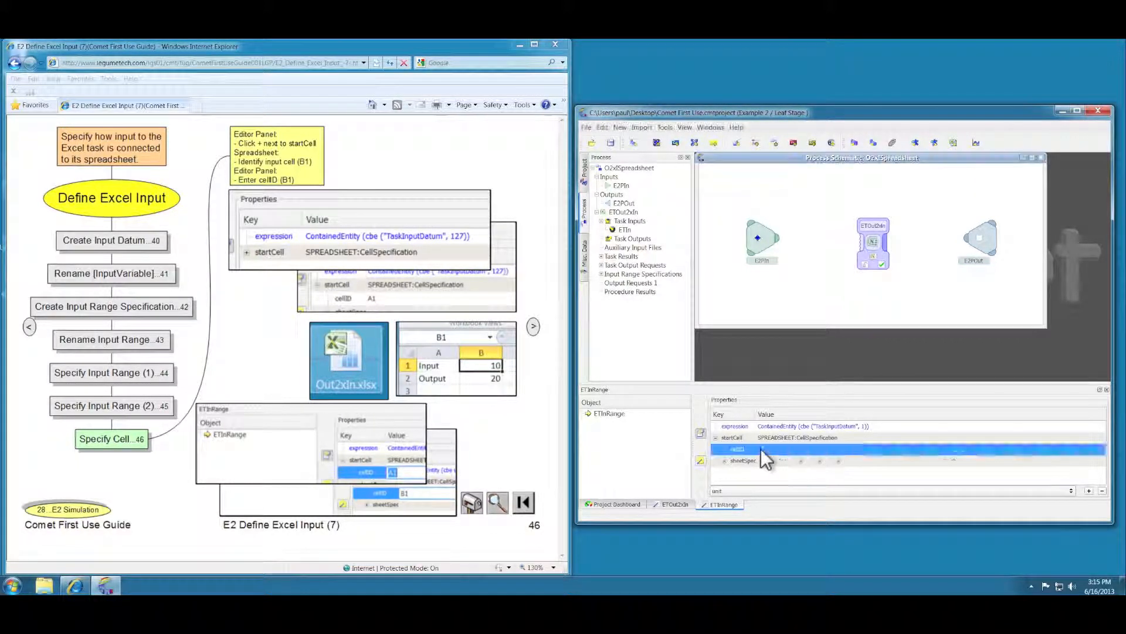
type("B1")
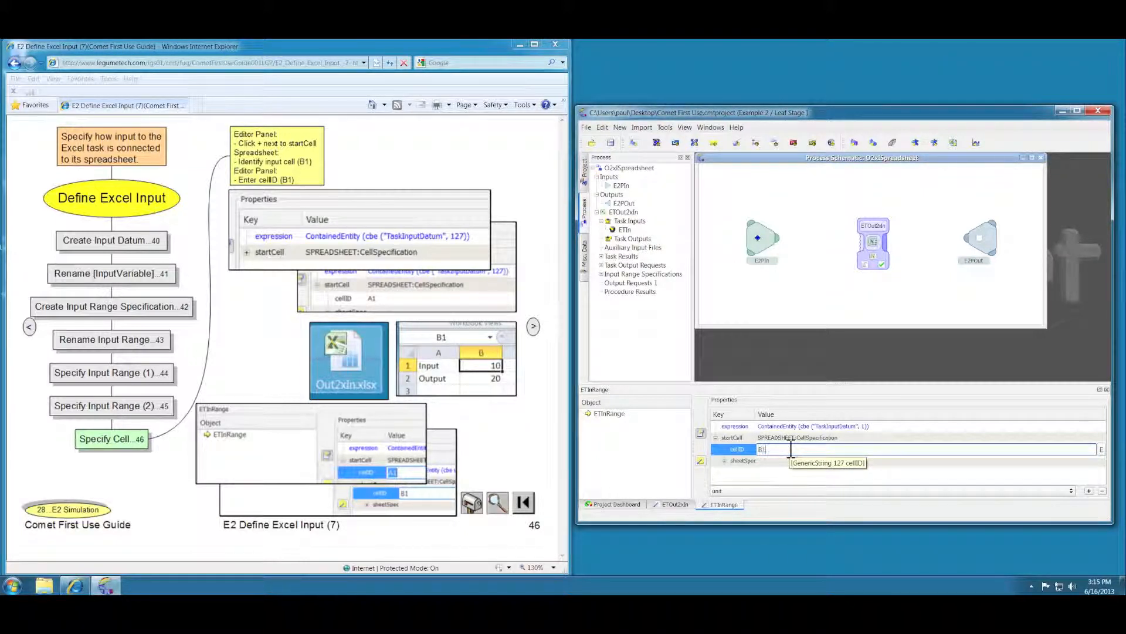
key("Return")
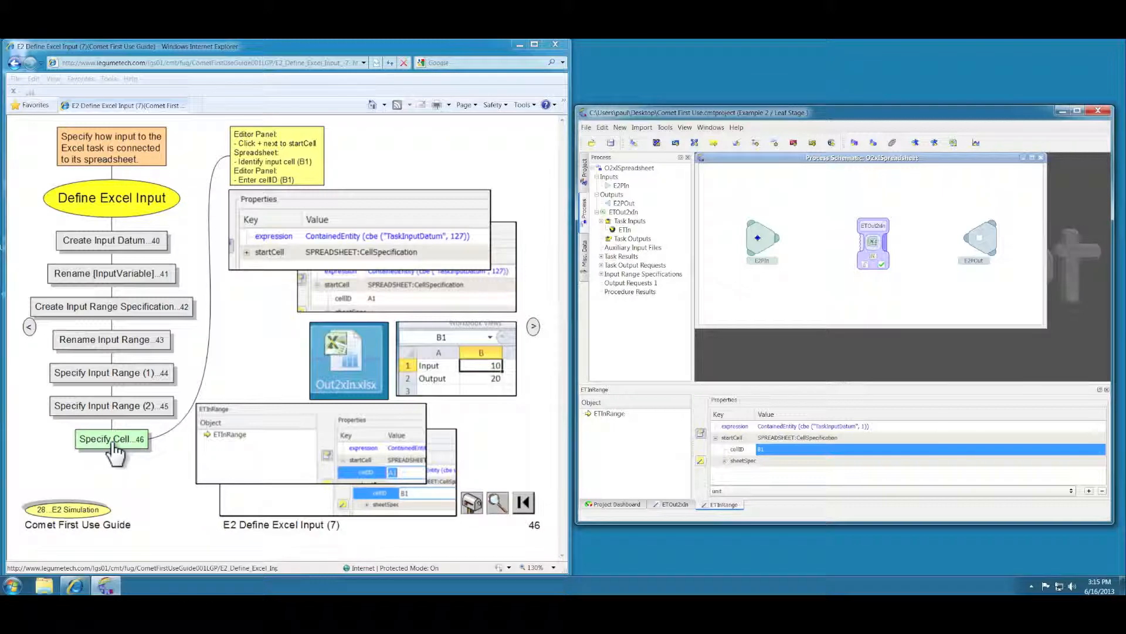
left_click(68, 515)
left_click(67, 509)
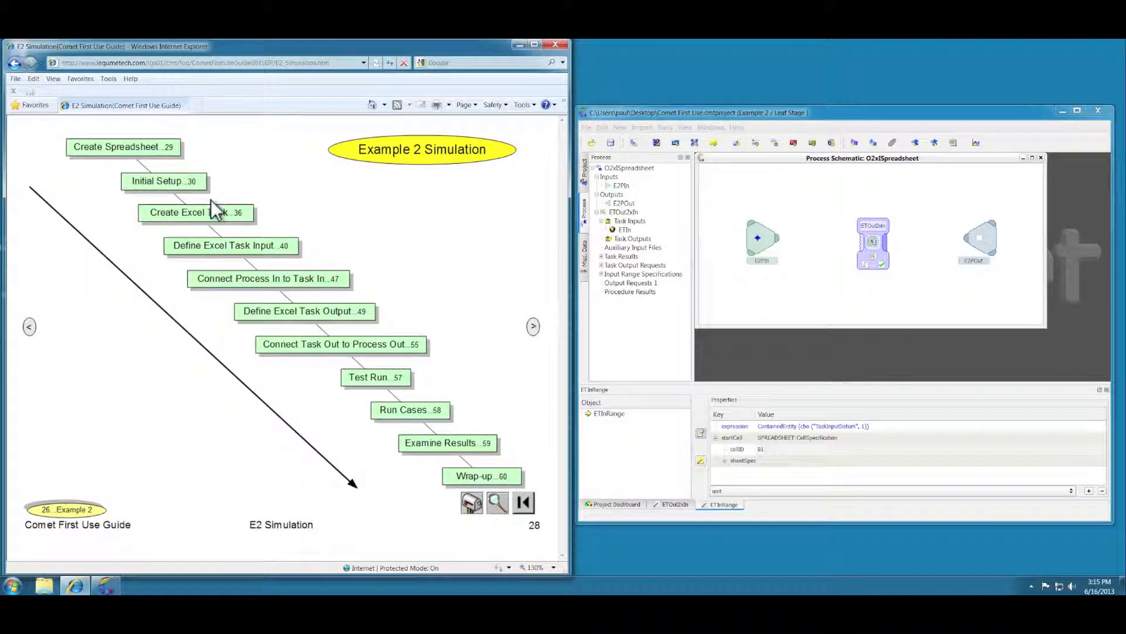
Open the guide's Connect Process In to Task In instructions, then connect E2PIn to ETOut2xIn in Comet, linking ProcessIn to ETIn on the data bus.
left_click(271, 282)
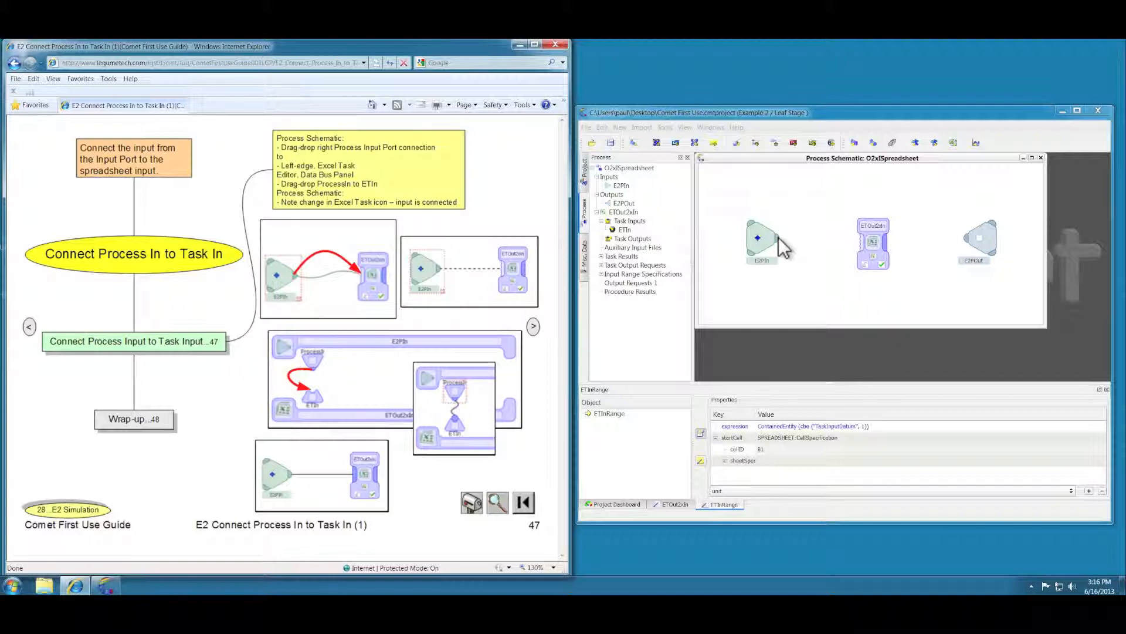
left_click_drag(780, 238, 863, 238)
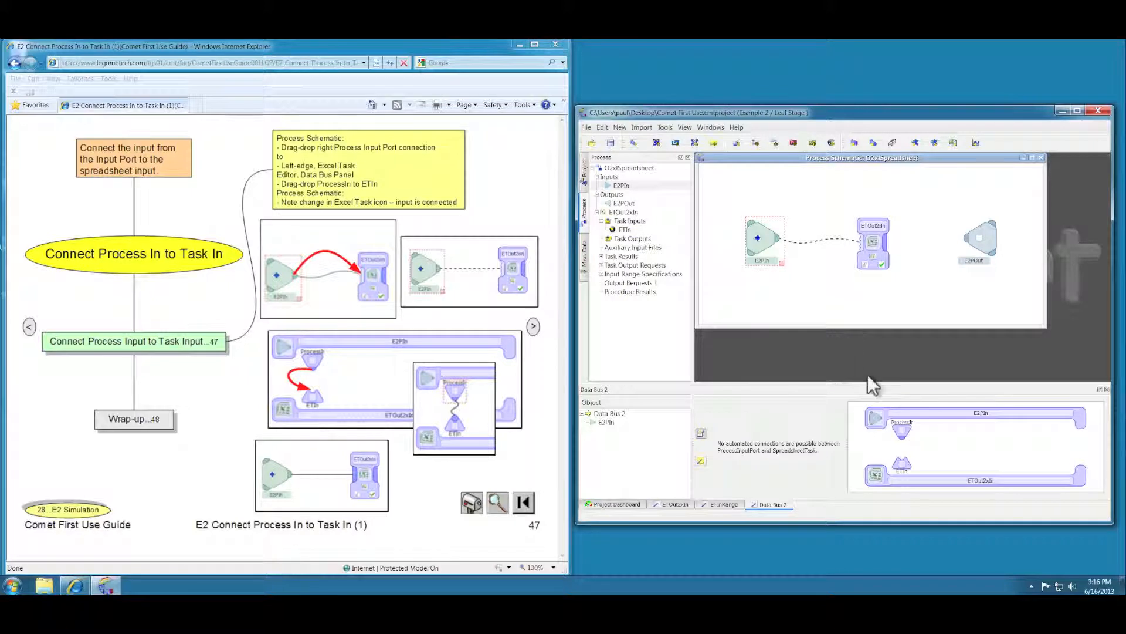
left_click_drag(903, 424, 903, 459)
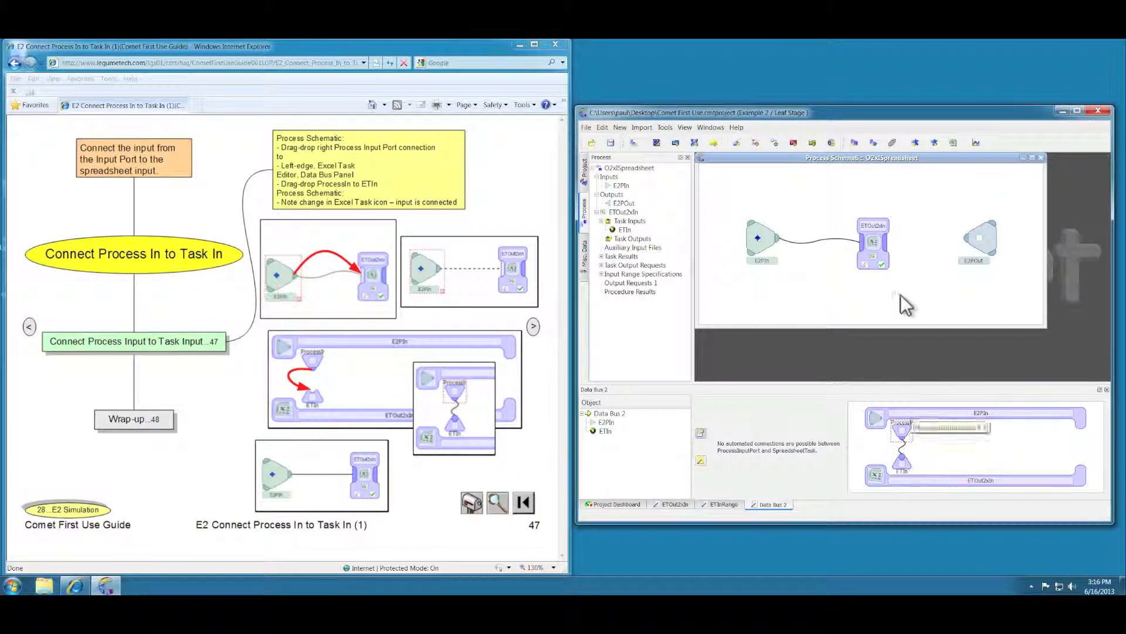
left_click(876, 249)
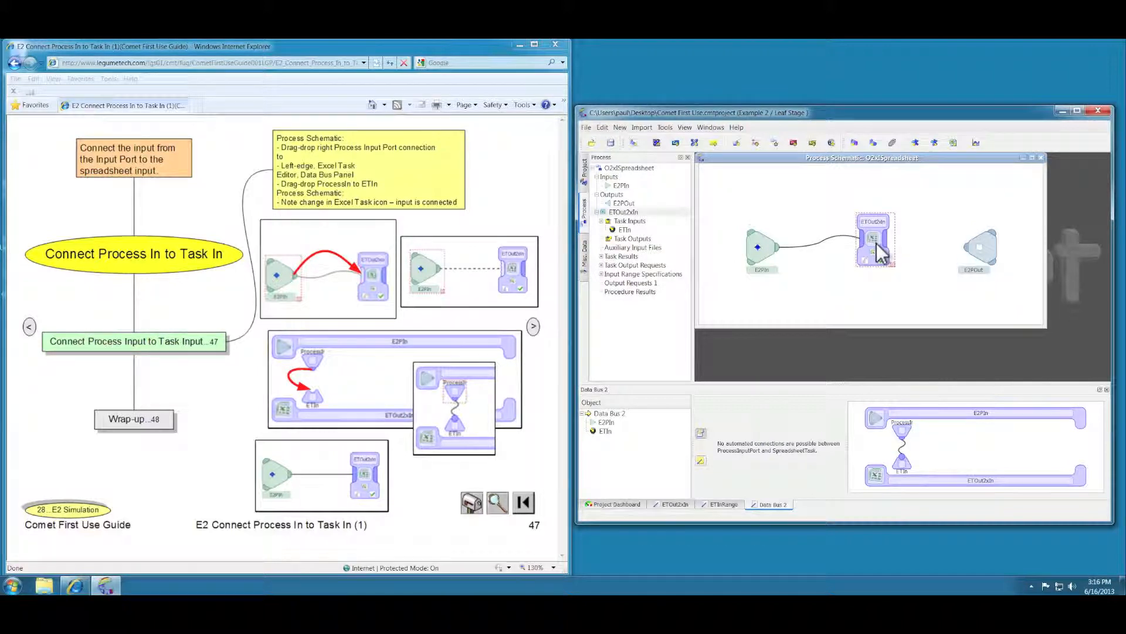
left_click(886, 293)
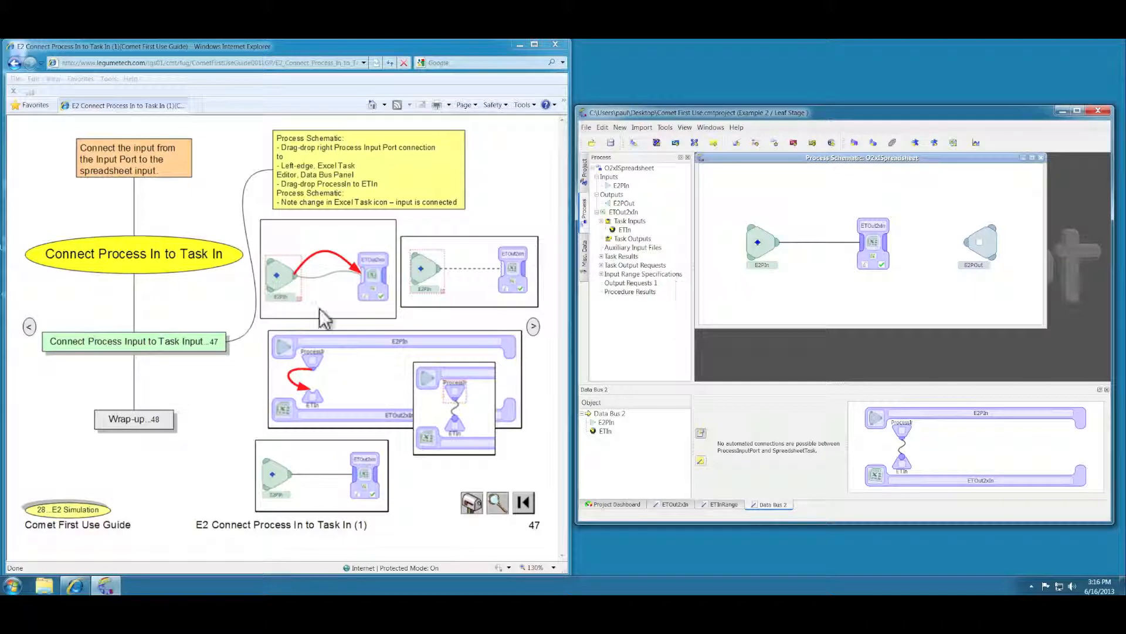
Open the guide's Wrap-up instructions for the input connection, then close the Data Bus 2, ETInRange and ETOut2xIn editors in Comet.
left_click(145, 420)
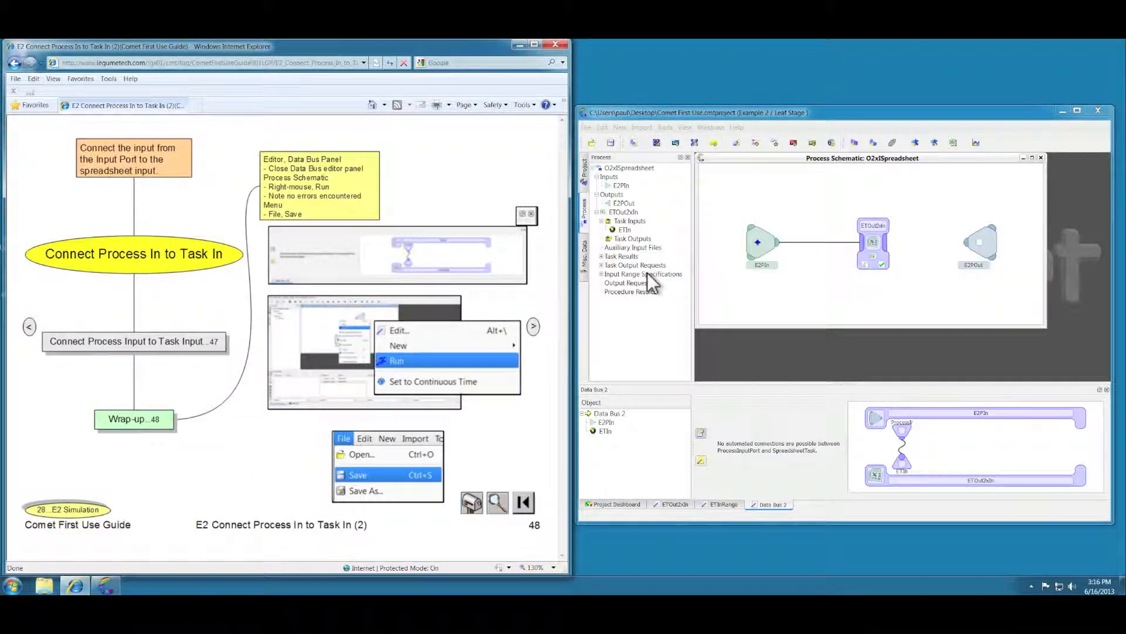
left_click(1107, 389)
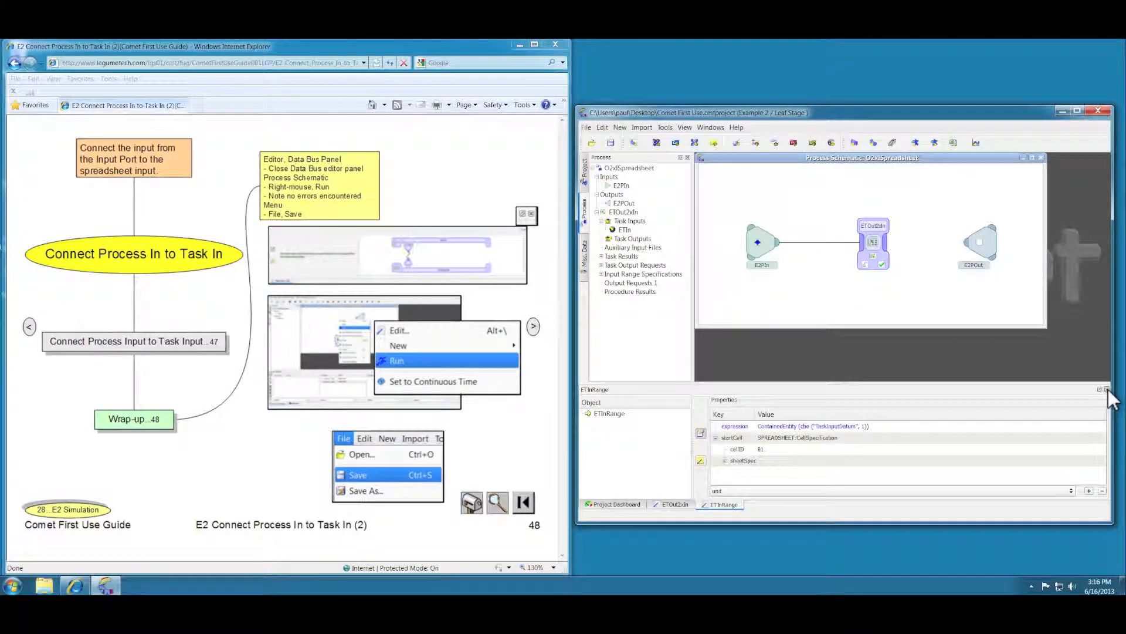
left_click(1107, 390)
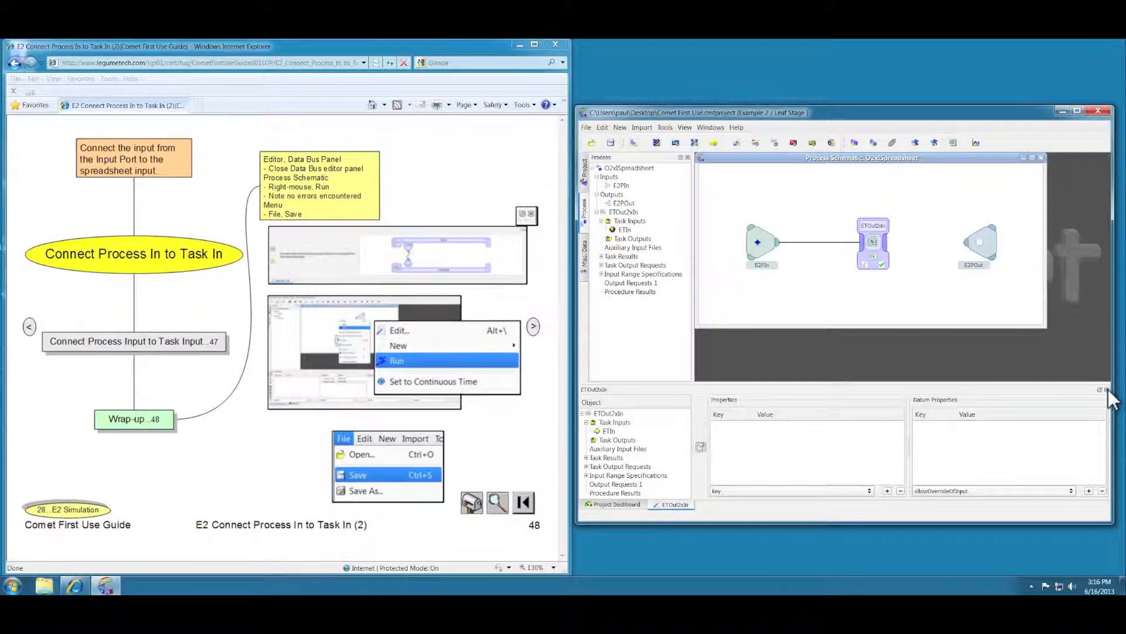
left_click(1108, 389)
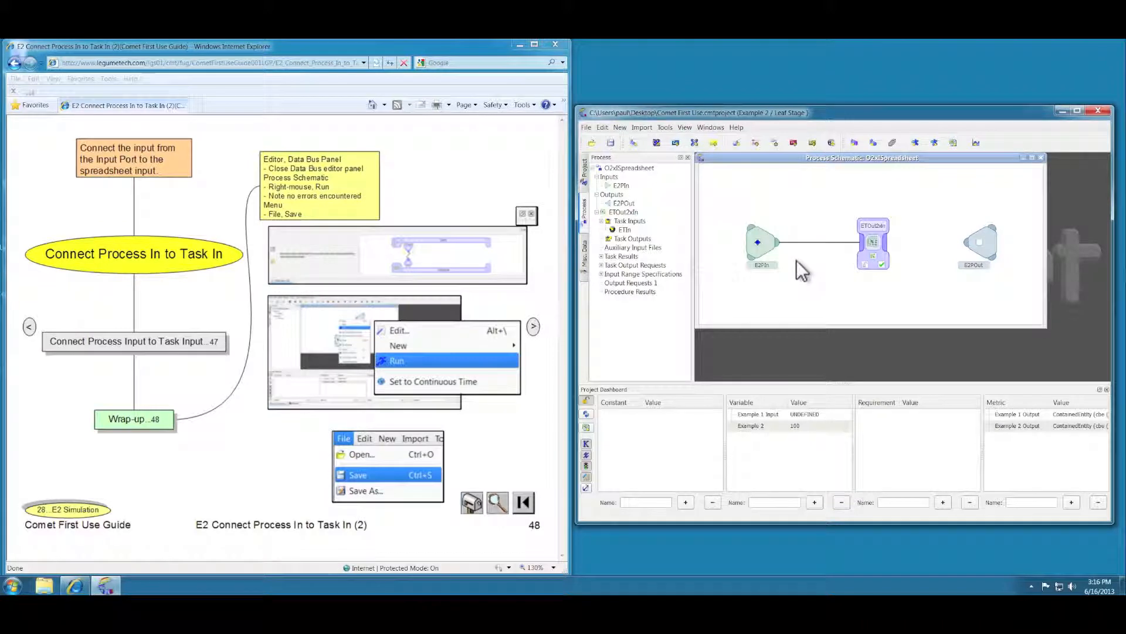
Run the O2xISpreadsheet process from its schematic and save the project.
right_click(755, 194)
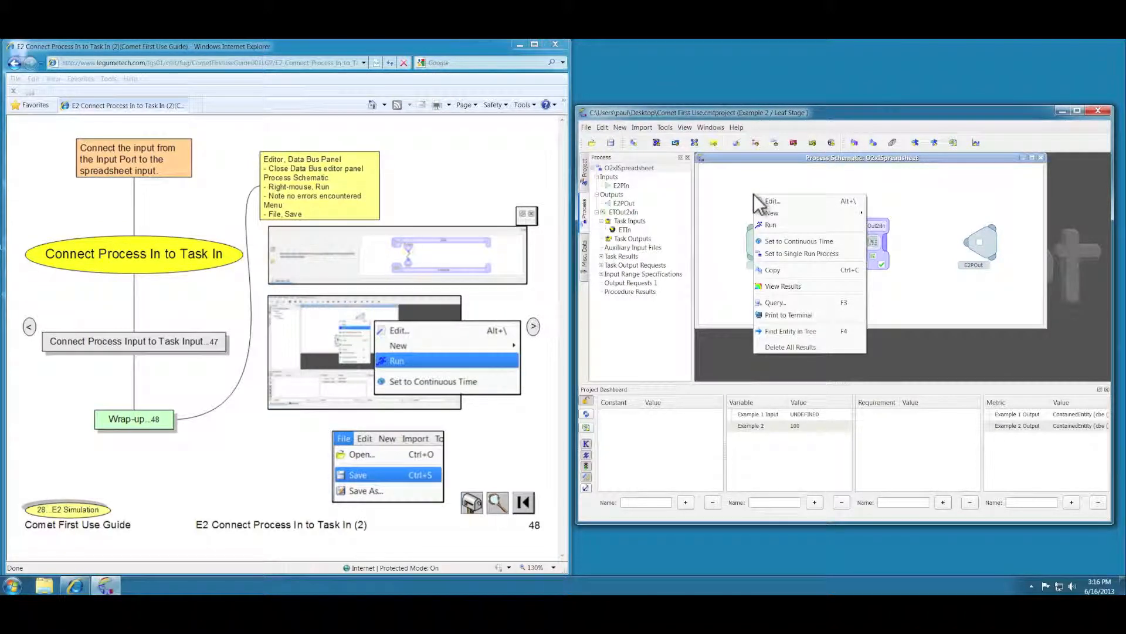
left_click(772, 225)
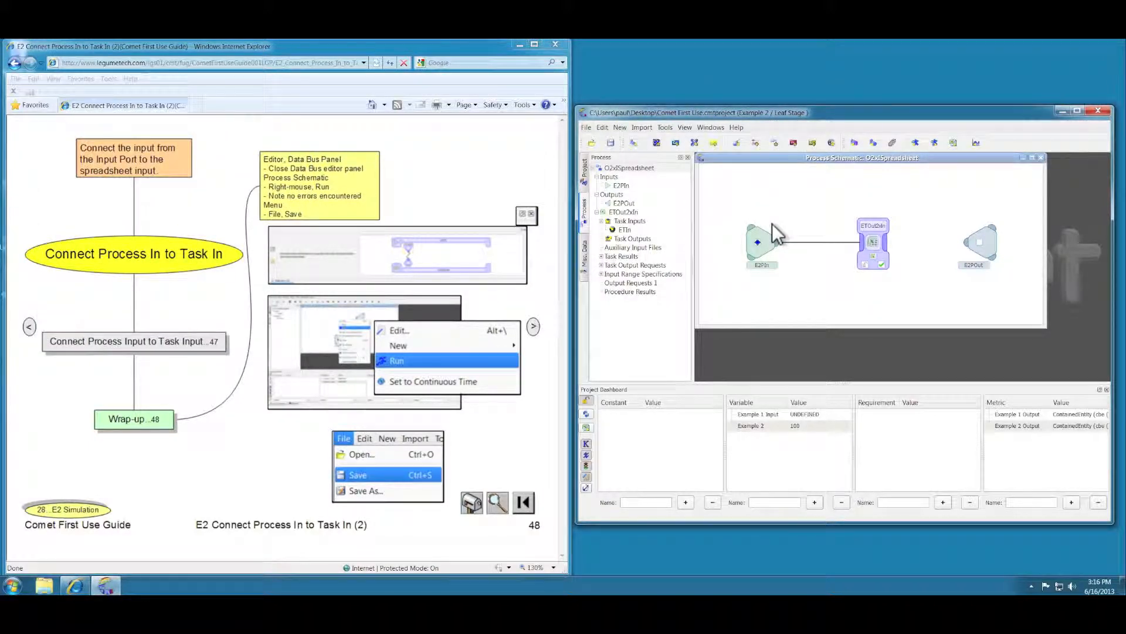
left_click(587, 127)
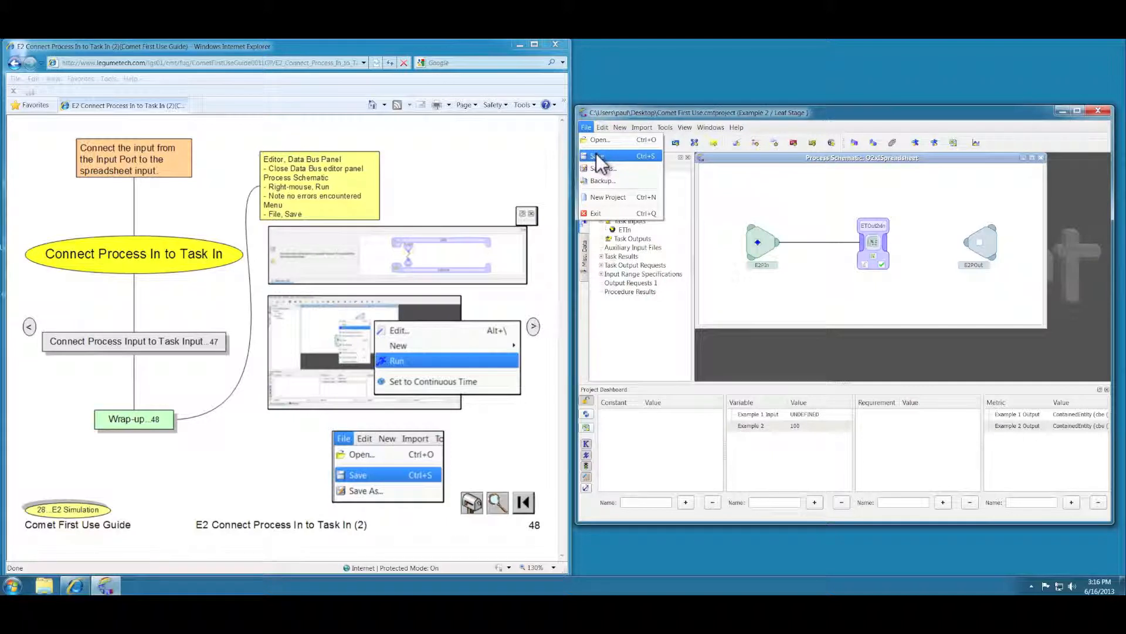
left_click(597, 154)
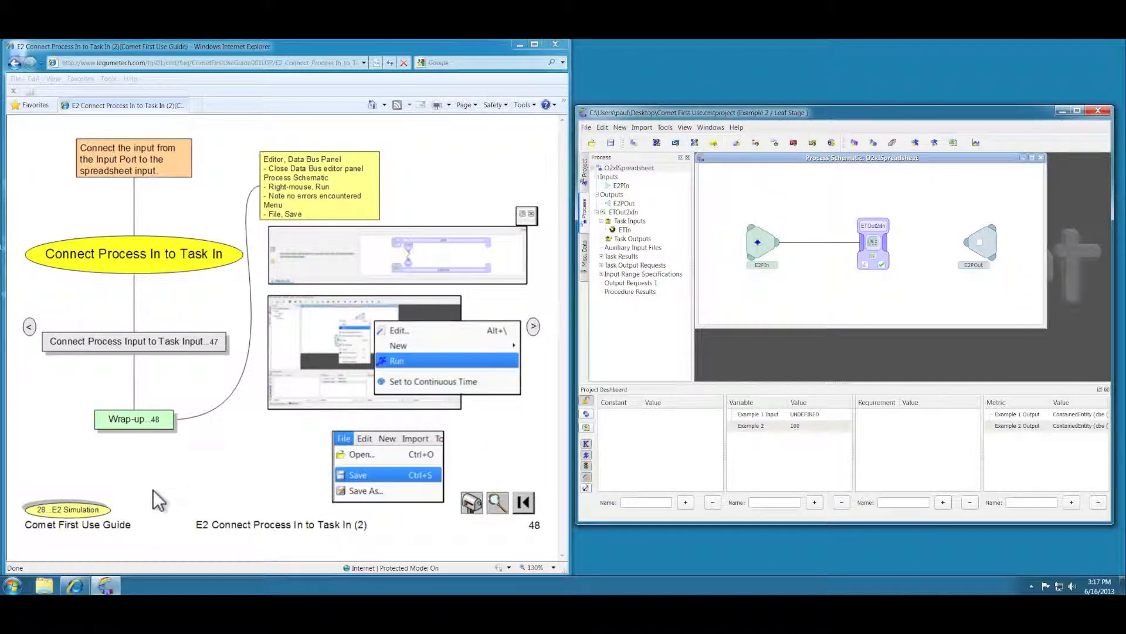
Open the guide's Define Excel Task Output instructions, then create an output request of type SPREADSHEET:SingleValuedDynamicEntityOutputRequest on ETOut2xIn in Comet.
left_click(81, 508)
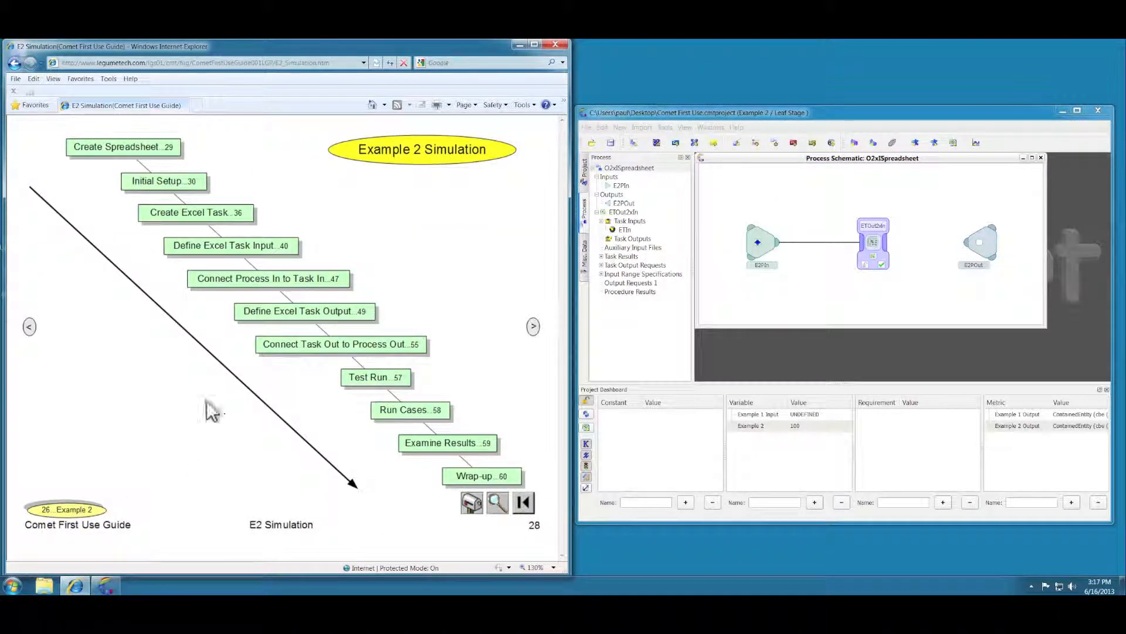
left_click(312, 311)
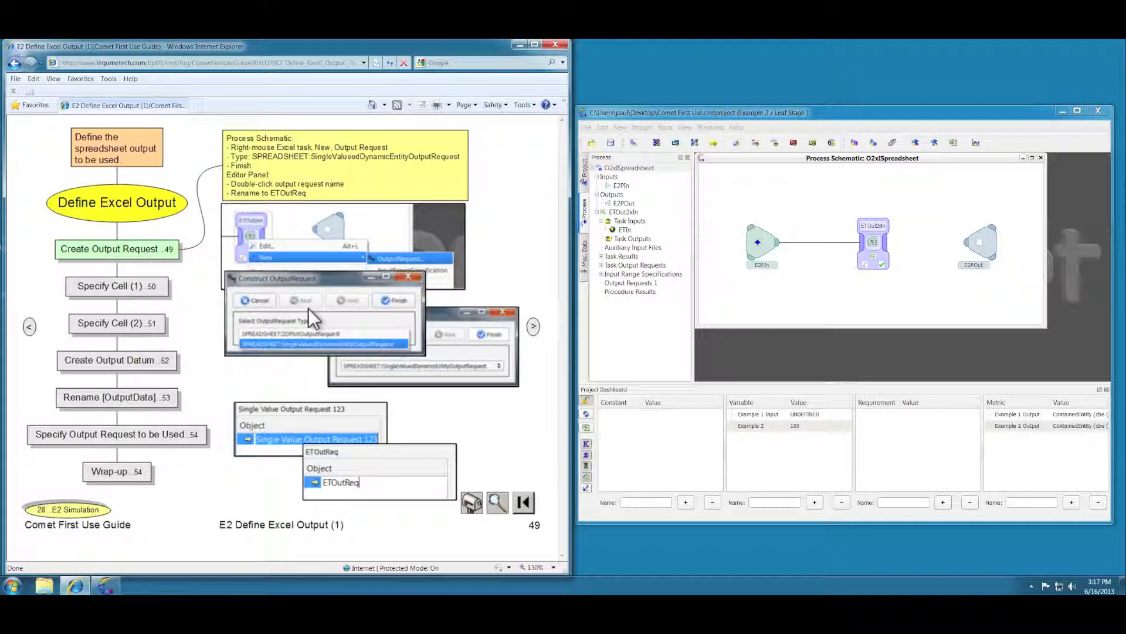
right_click(876, 241)
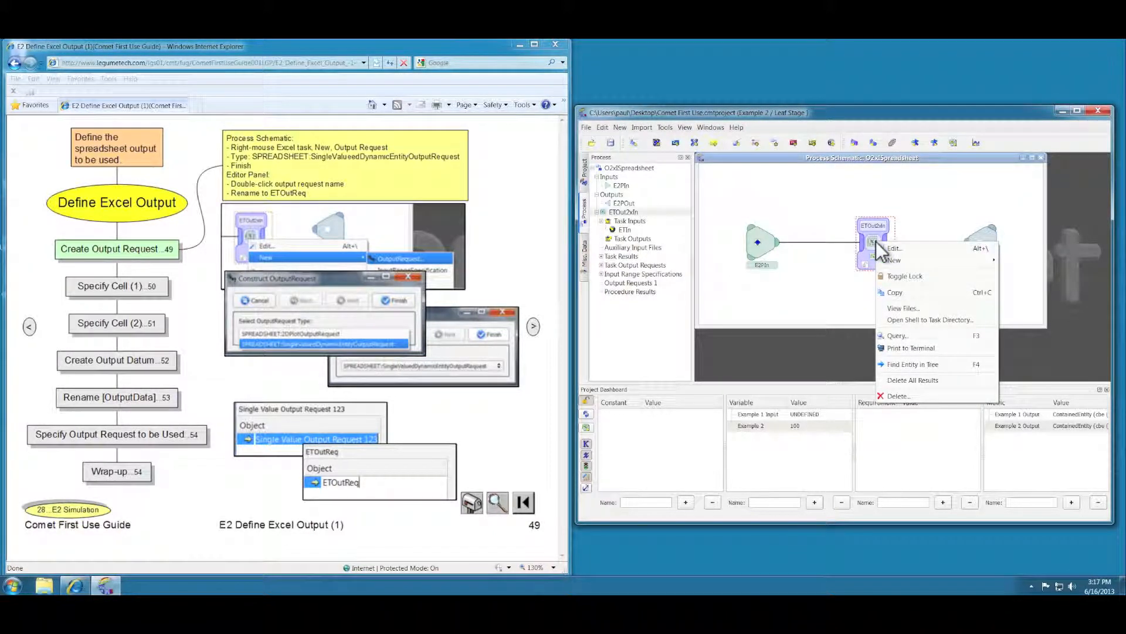
mouse_move(886, 260)
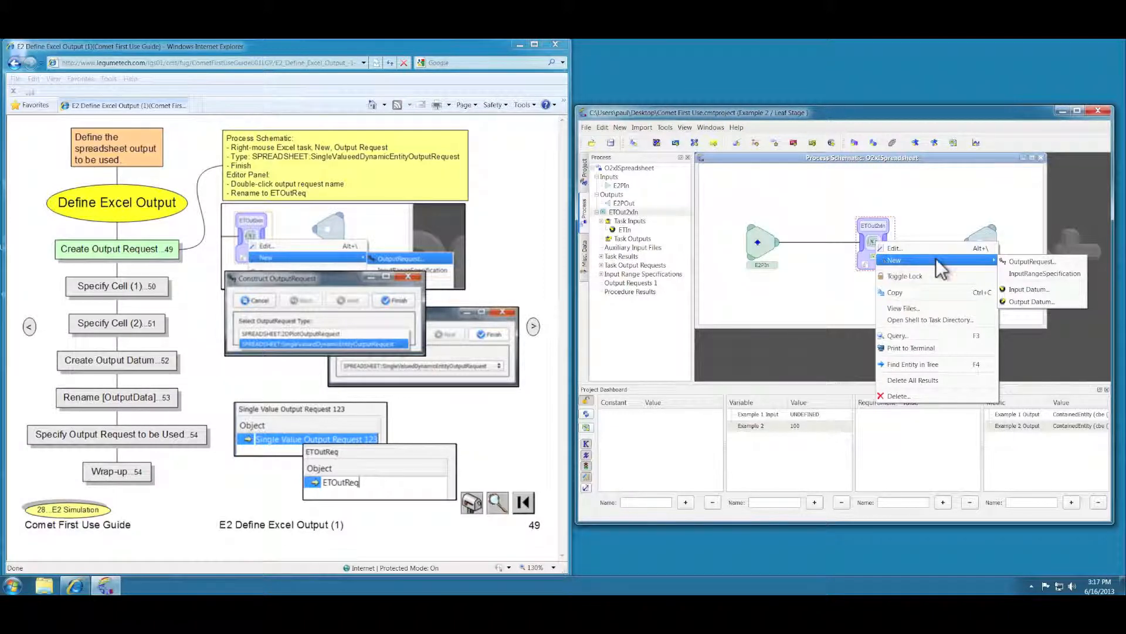
left_click(1021, 259)
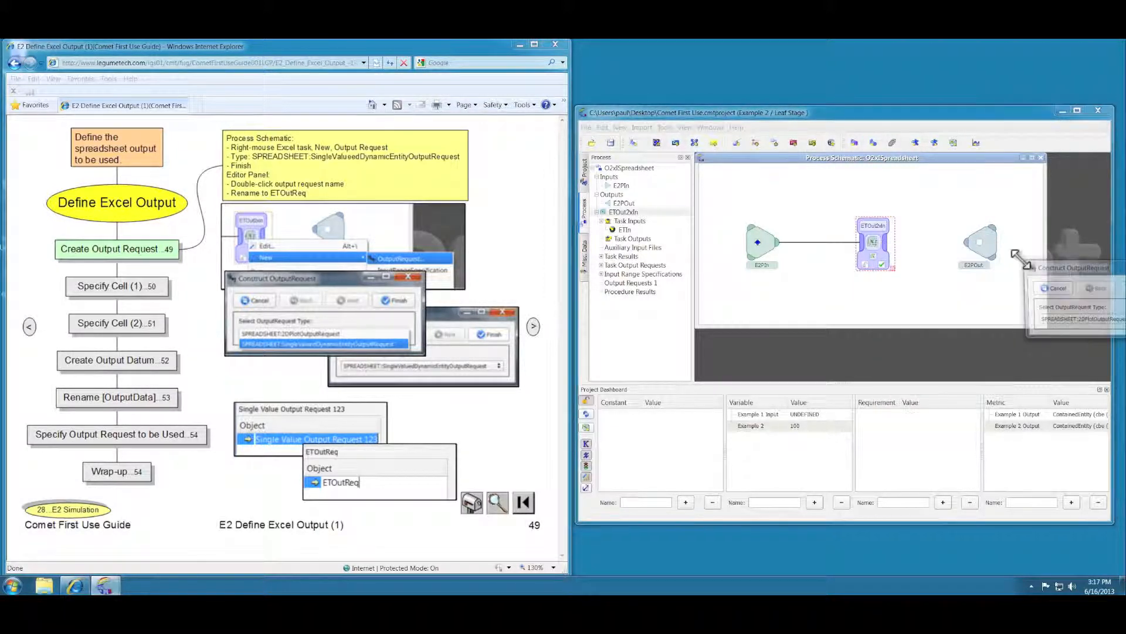
left_click_drag(1060, 264, 796, 253)
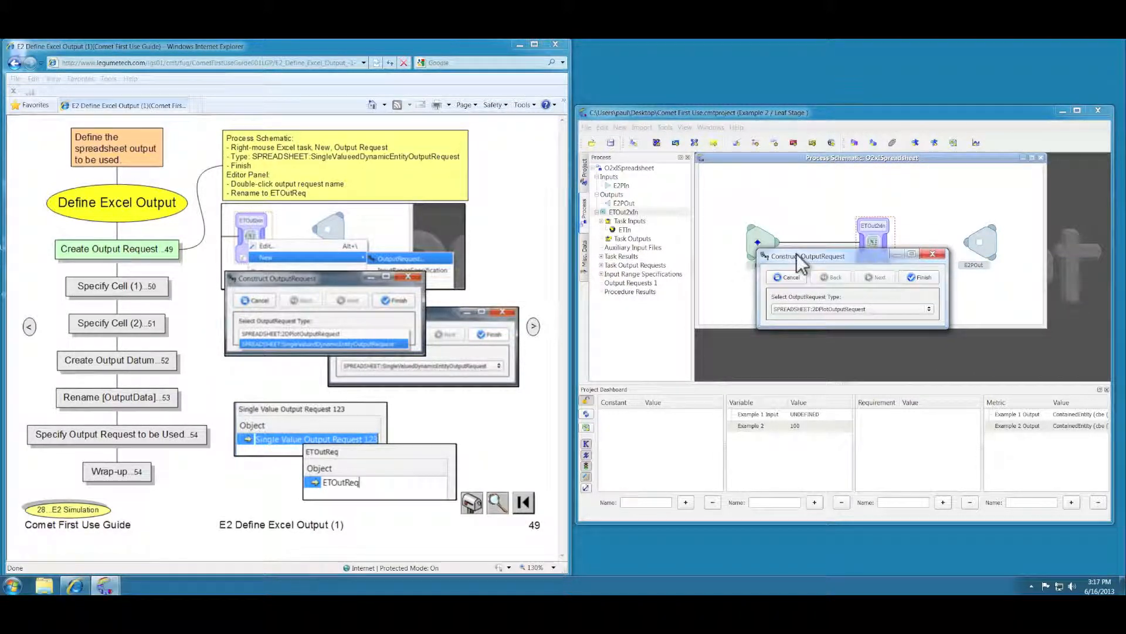
left_click(928, 309)
left_click(907, 319)
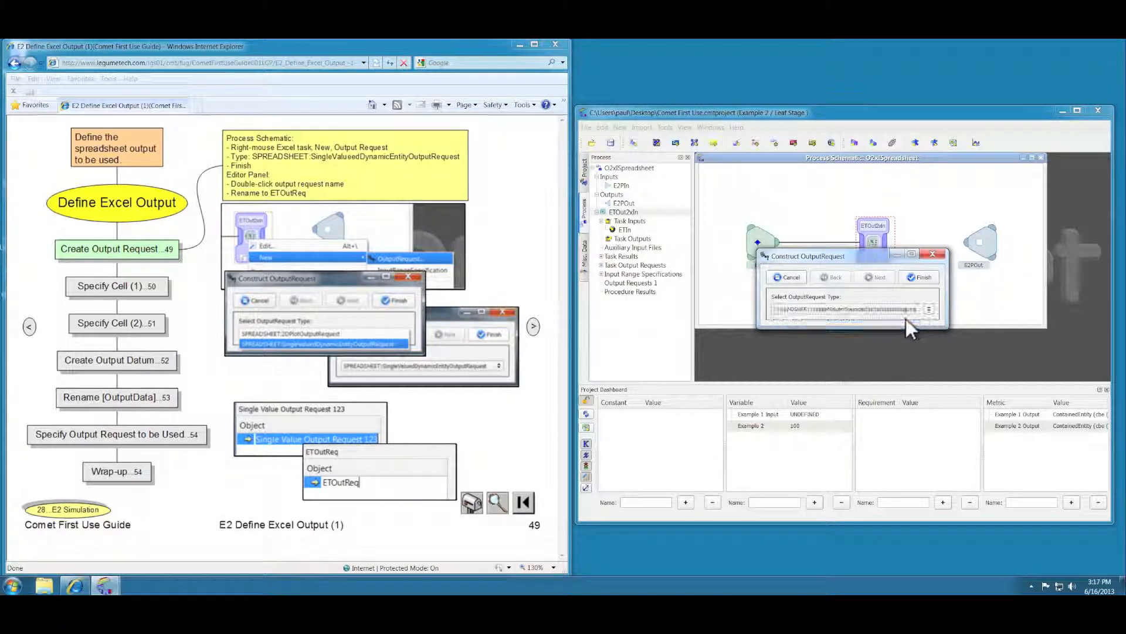
left_click(923, 277)
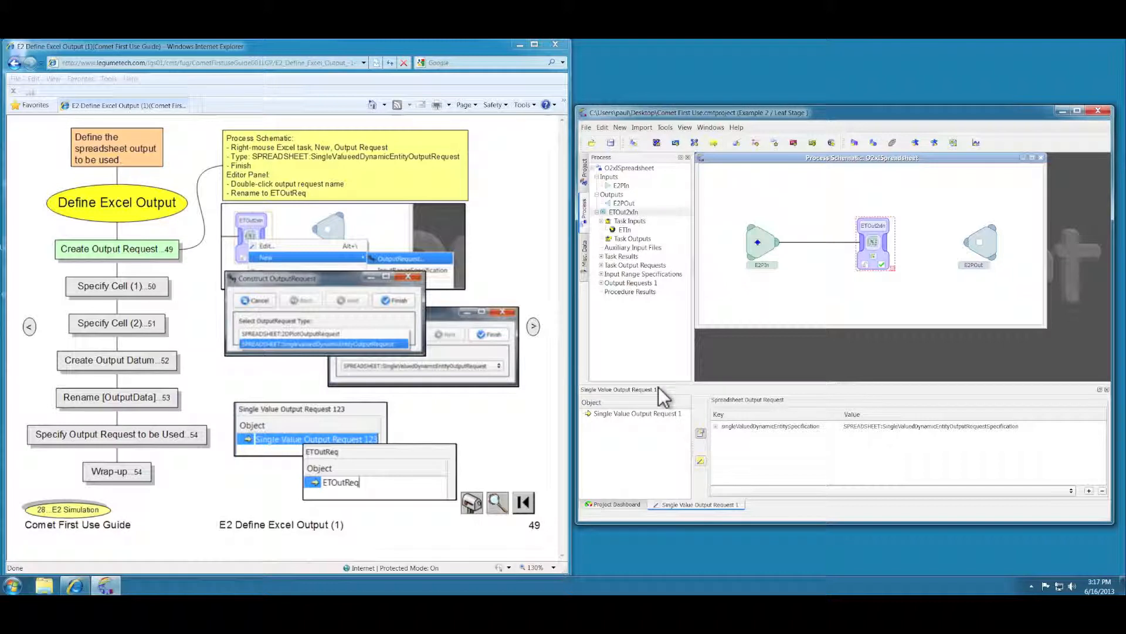
Rename the new single value output request as ETOutReq.
double_click(641, 413)
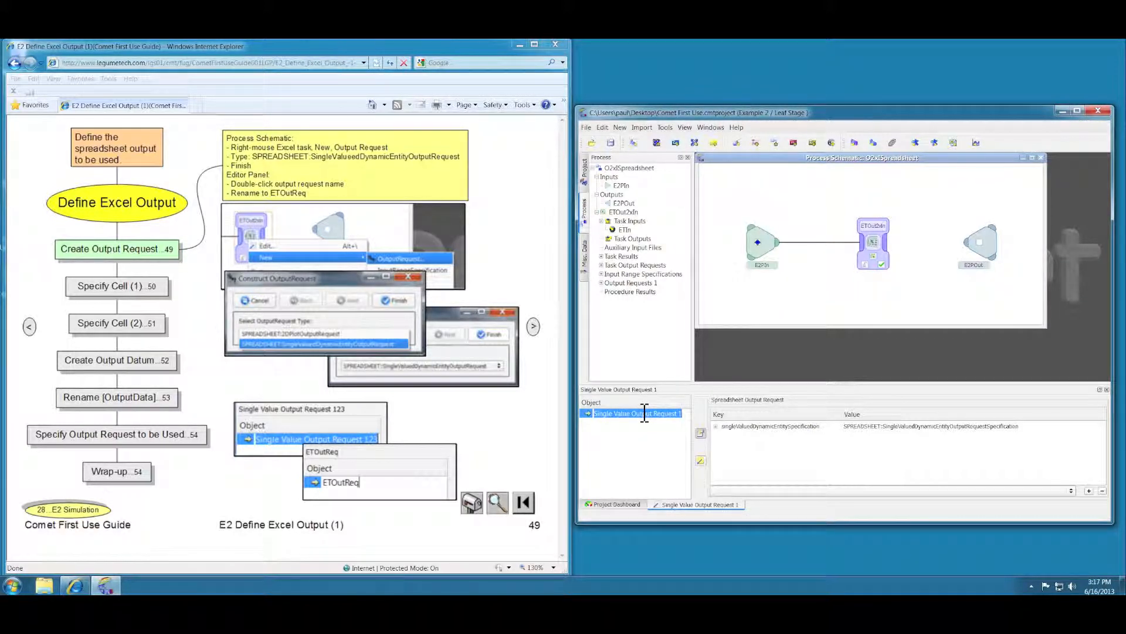
type("ETOutReq")
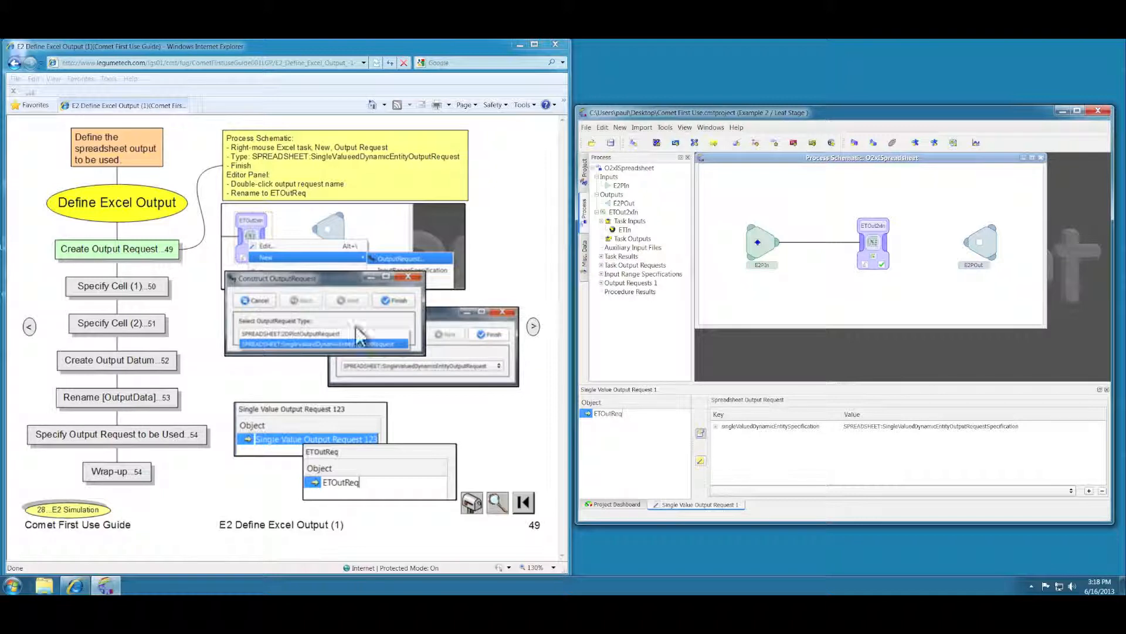
key("Return")
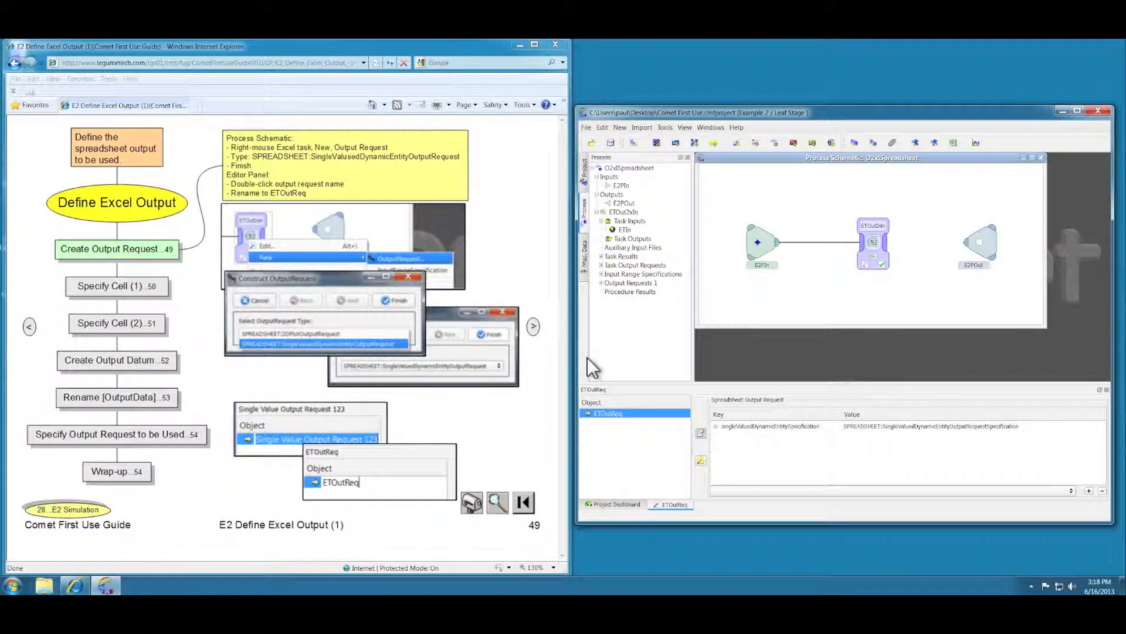
Open the guide's Specify Cell (1) instructions, then expand ETOutReq's singleValuedDynamicEntitySpecification and its startCell in Comet.
left_click(133, 286)
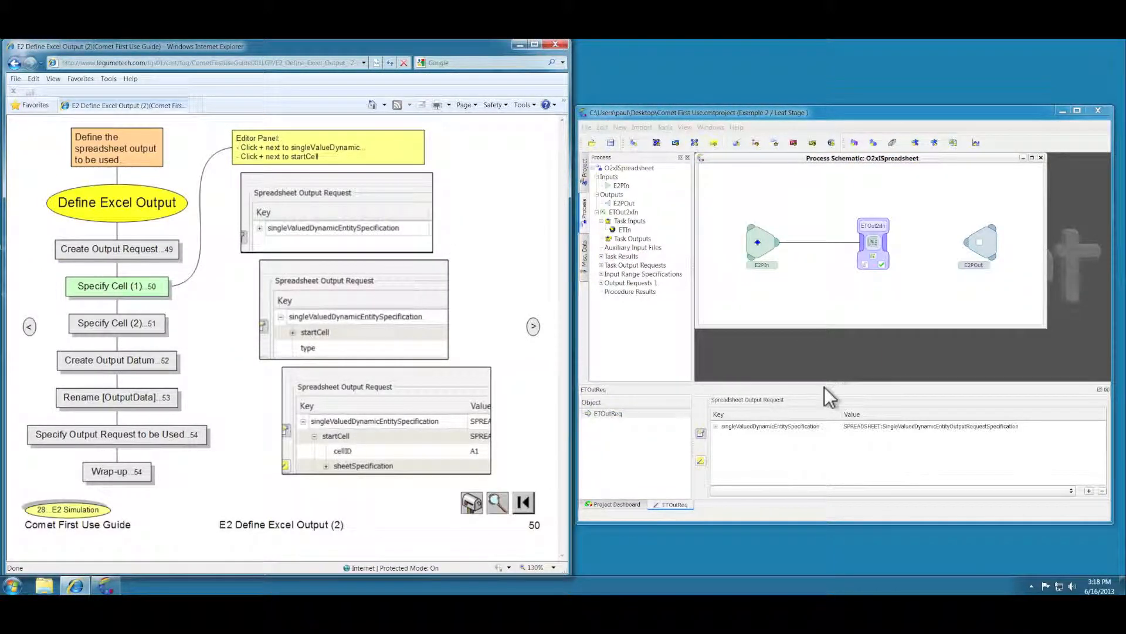
left_click(717, 426)
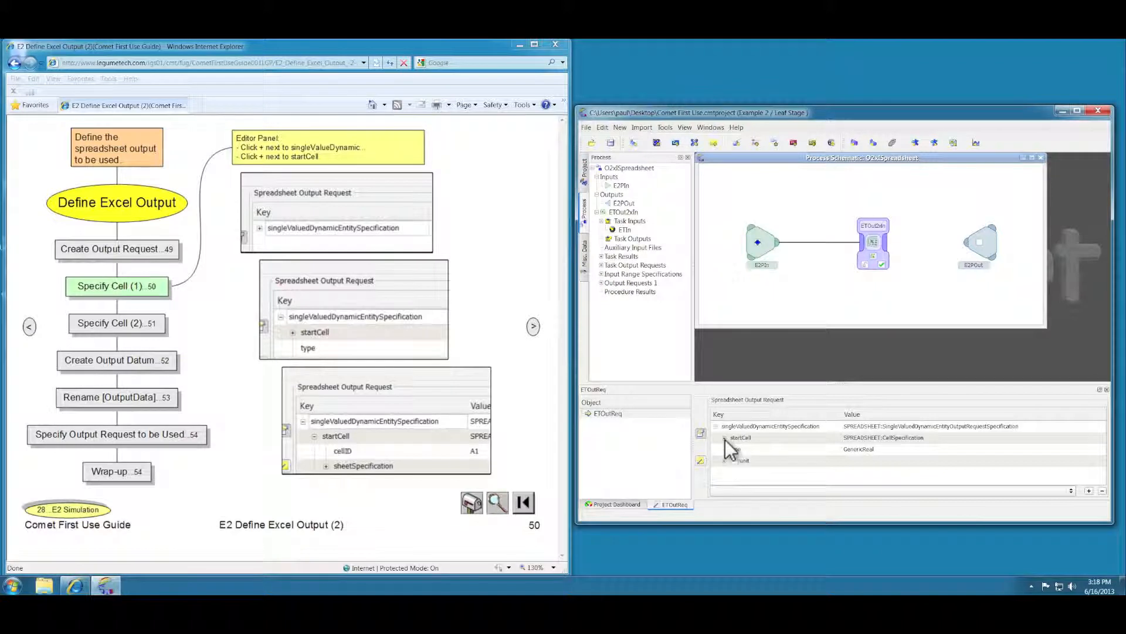
left_click(725, 438)
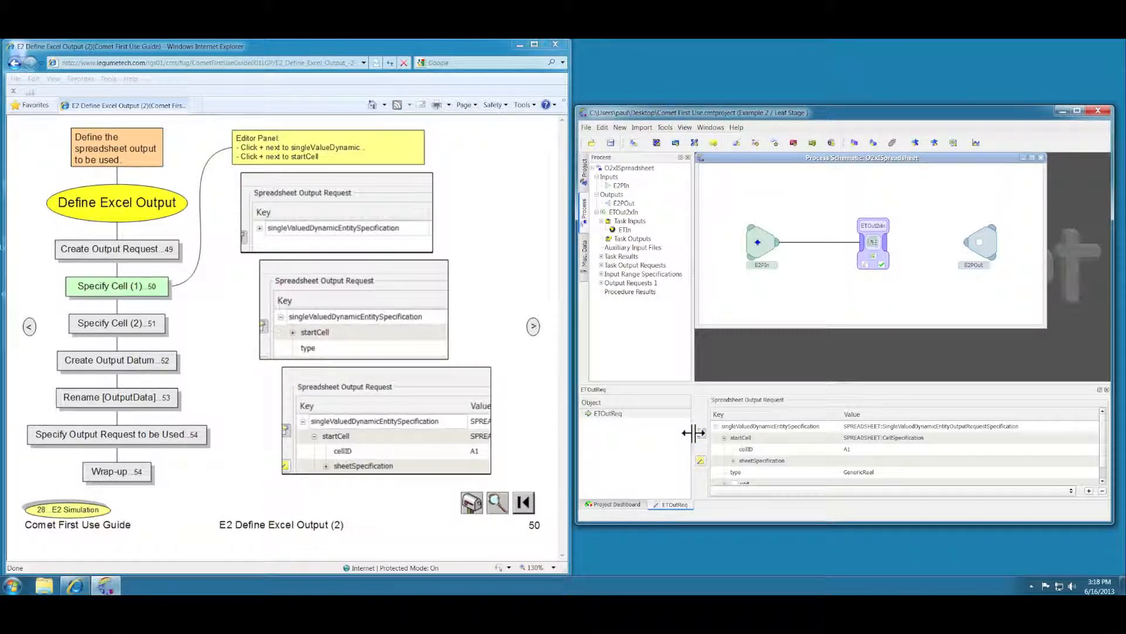
Open the guide's Specify Cell (2) instructions, check Out2xIn.xlsx in Excel for the output cell, and close the workbook.
left_click(134, 332)
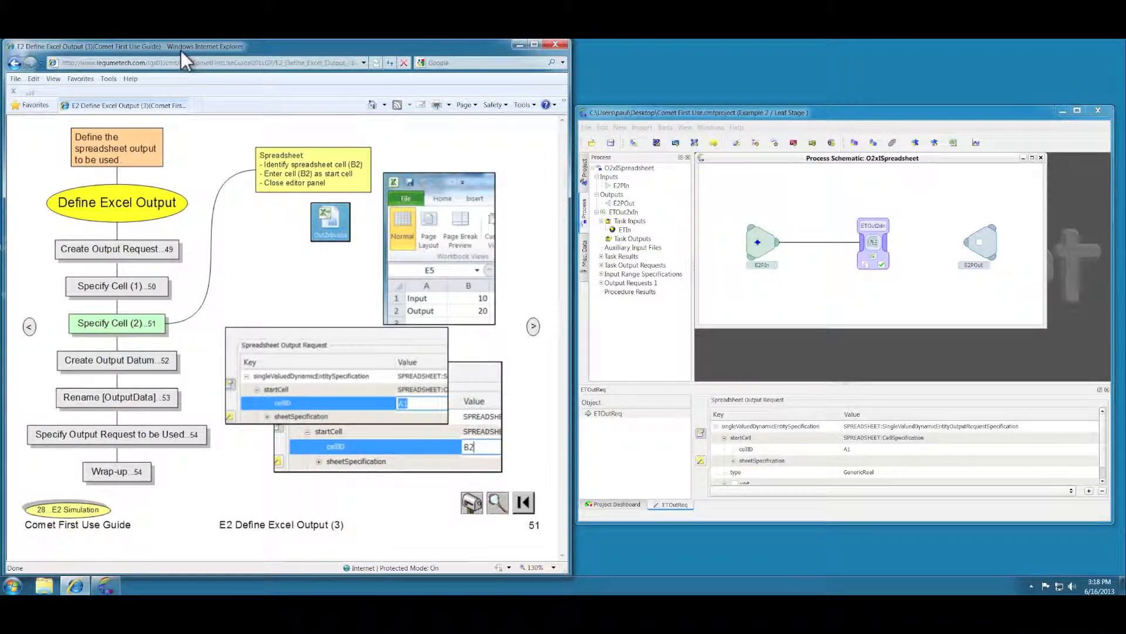
left_click_drag(181, 50, 244, 57)
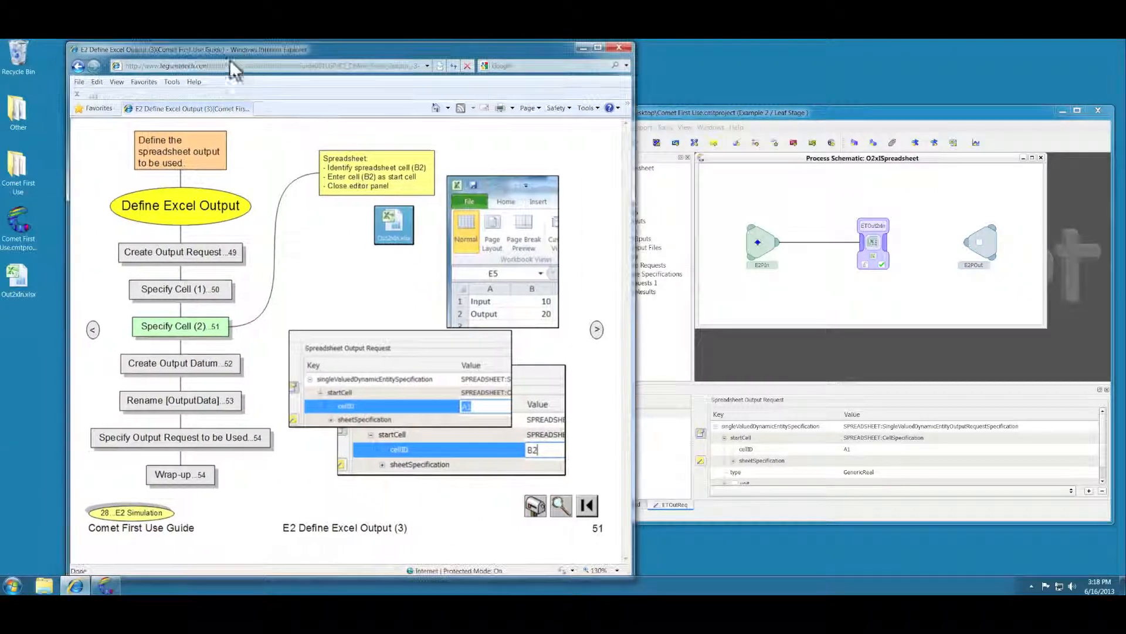
left_click(20, 280)
double_click(20, 279)
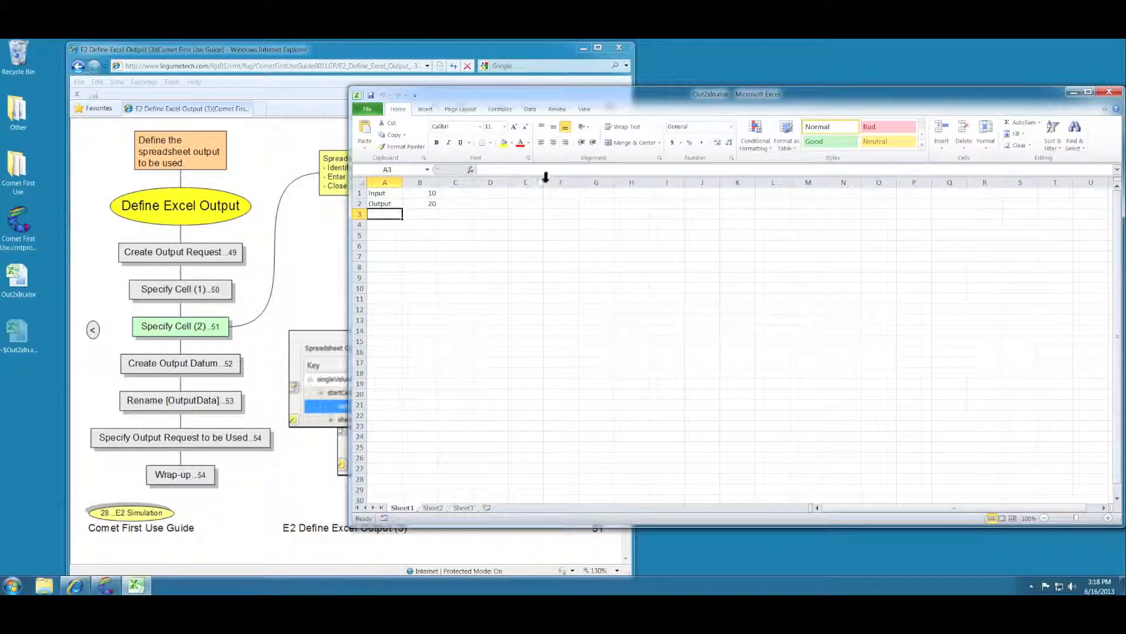
left_click(1110, 91)
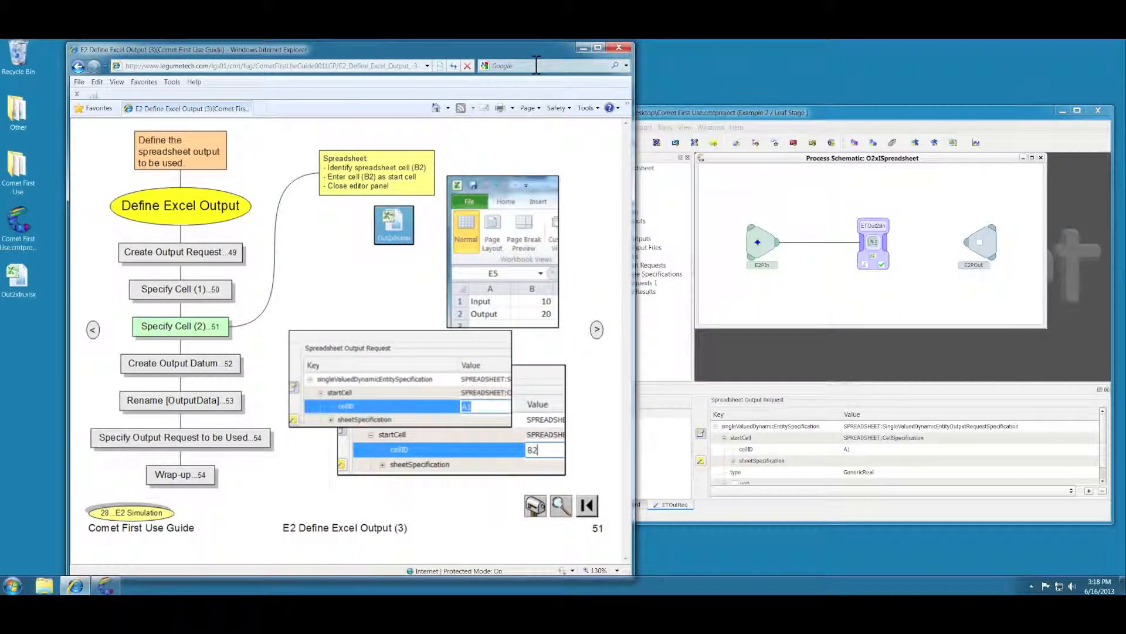
left_click_drag(526, 58, 463, 54)
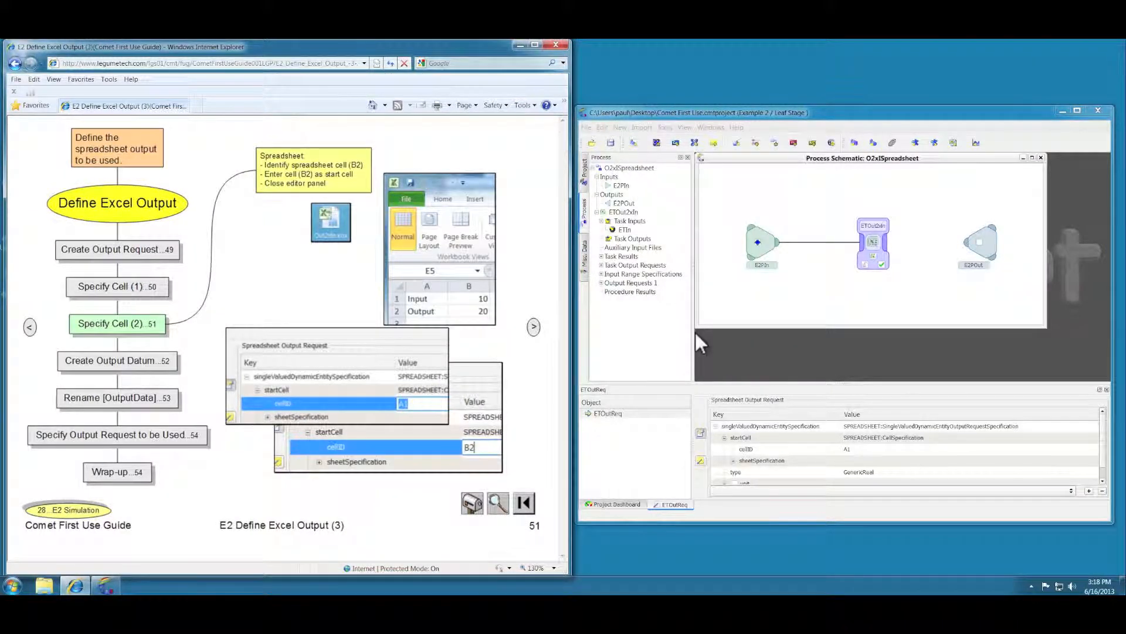
Set the cellID of ETOutReq's startCell to B2 in Comet.
left_click(849, 449)
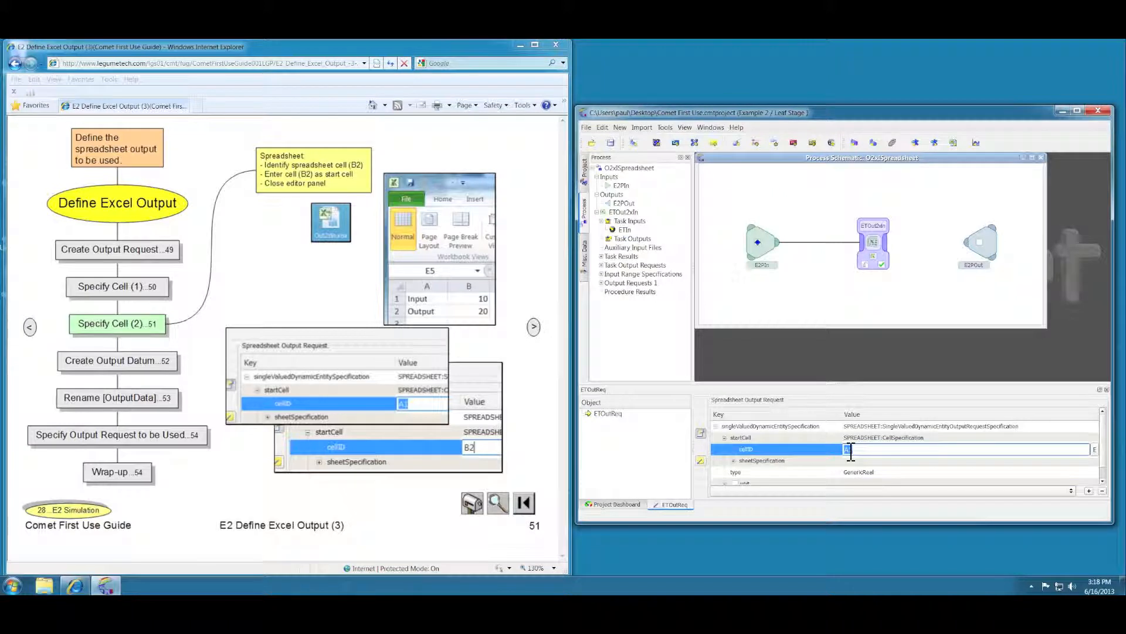
type("B")
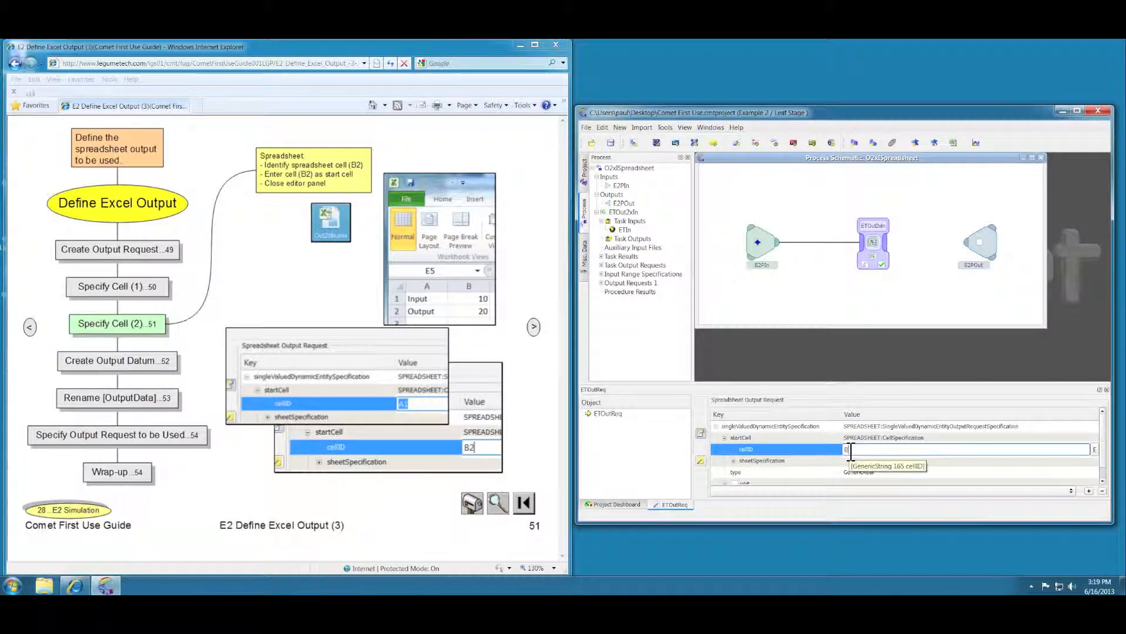
type("2")
key("Return")
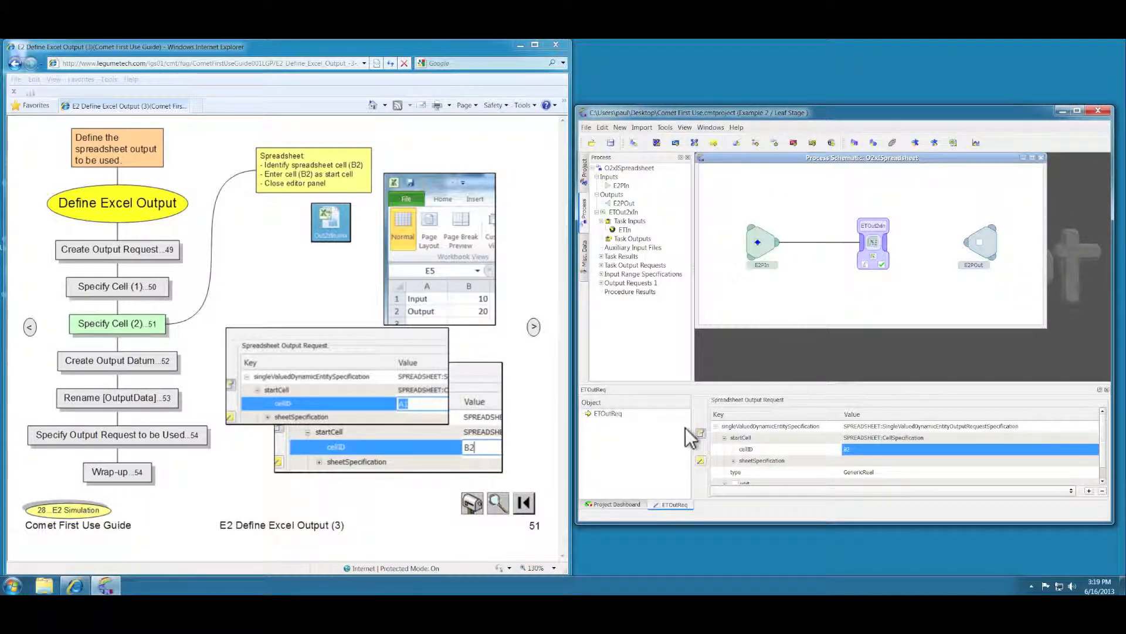
Open the guide's Create Output Datum instructions, then add a SPREADSHEET:OutputDataAccessor output datum to the ETOut2xIn task in Comet.
left_click(146, 367)
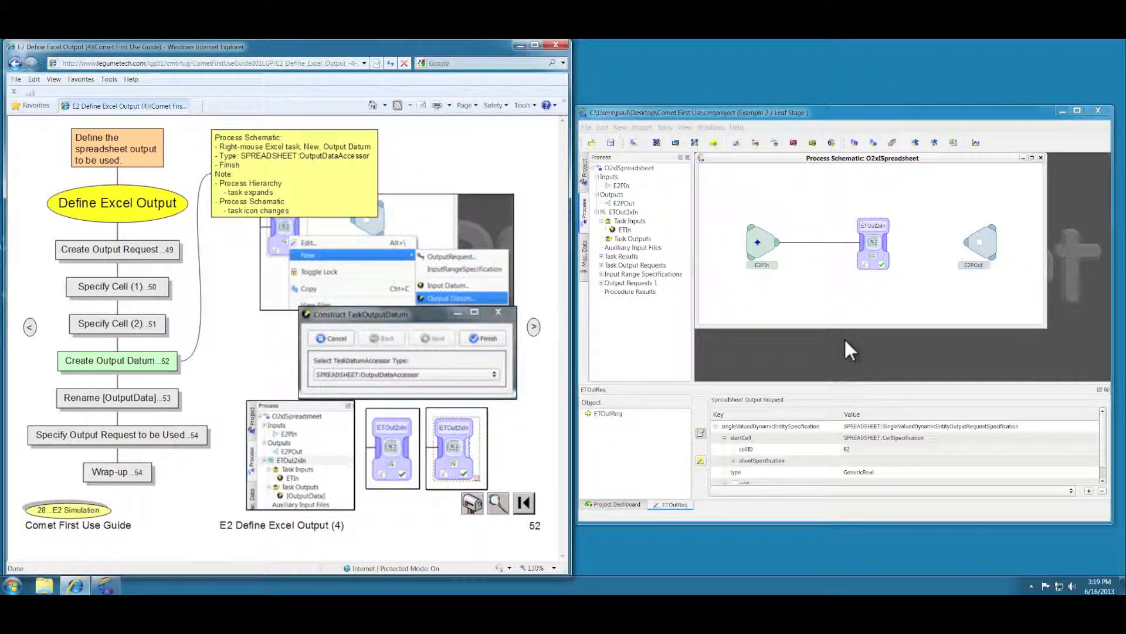
right_click(871, 238)
mouse_move(906, 258)
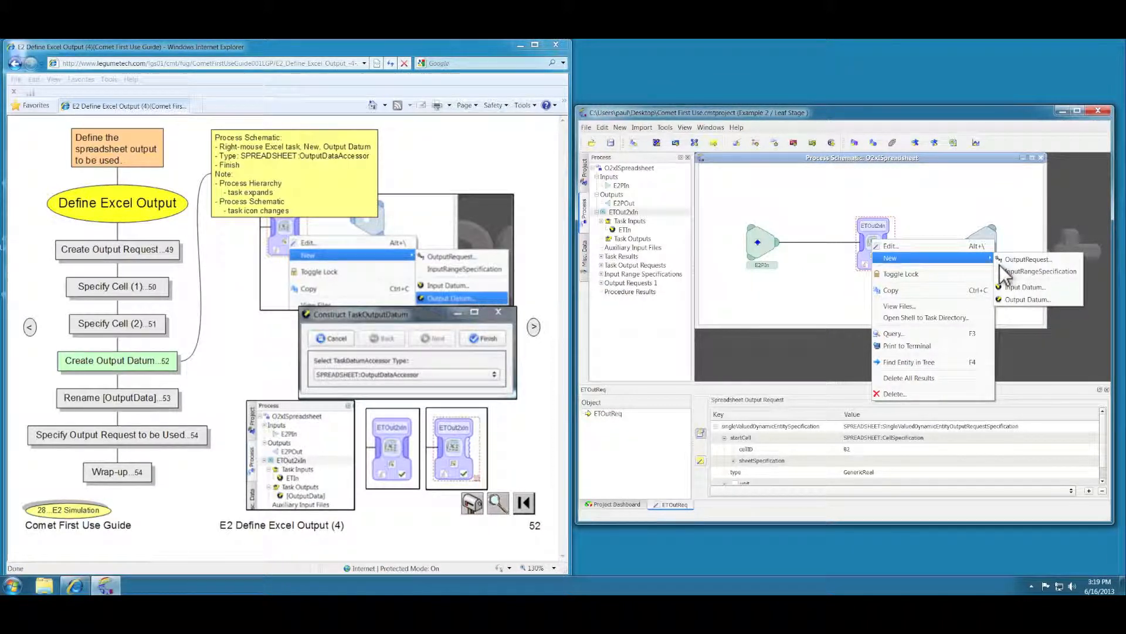
left_click(1014, 298)
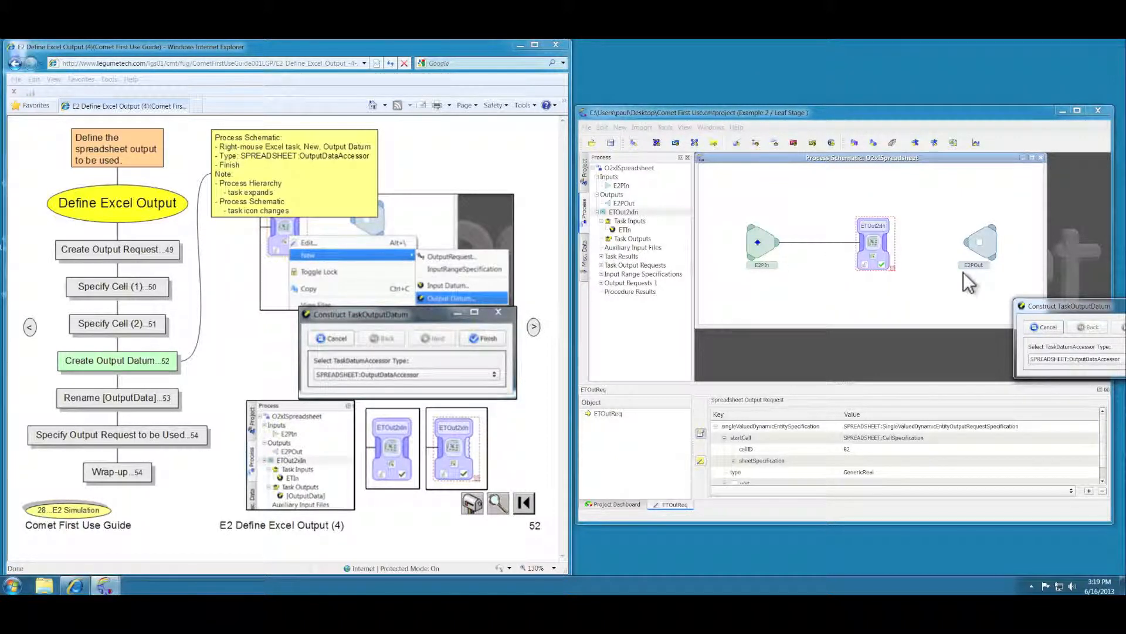
left_click_drag(1098, 306, 815, 257)
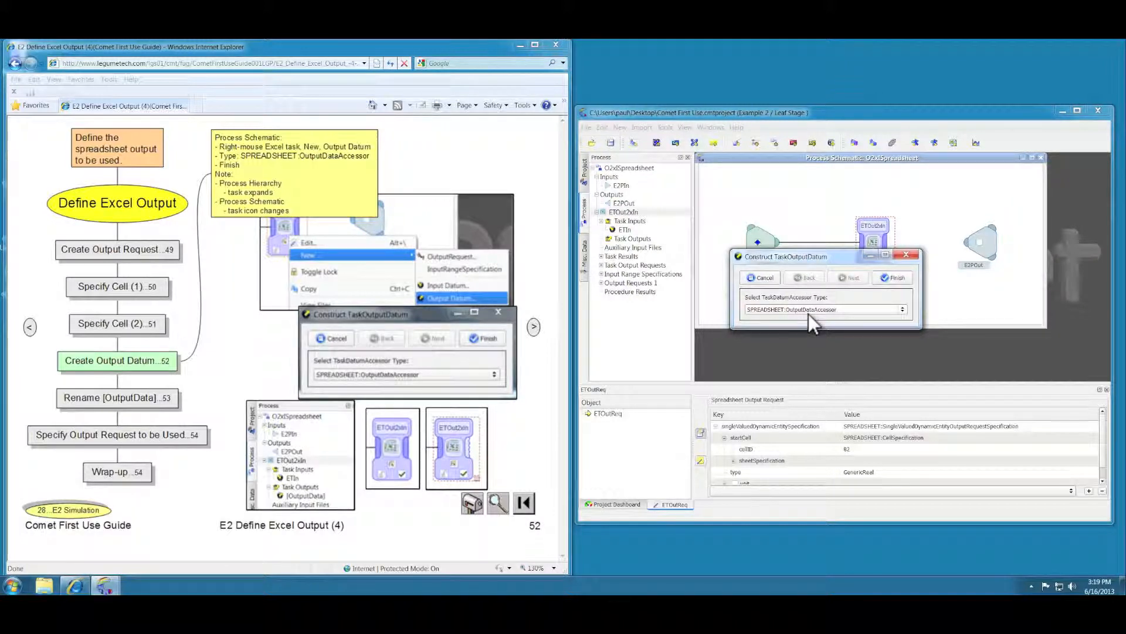
left_click(899, 276)
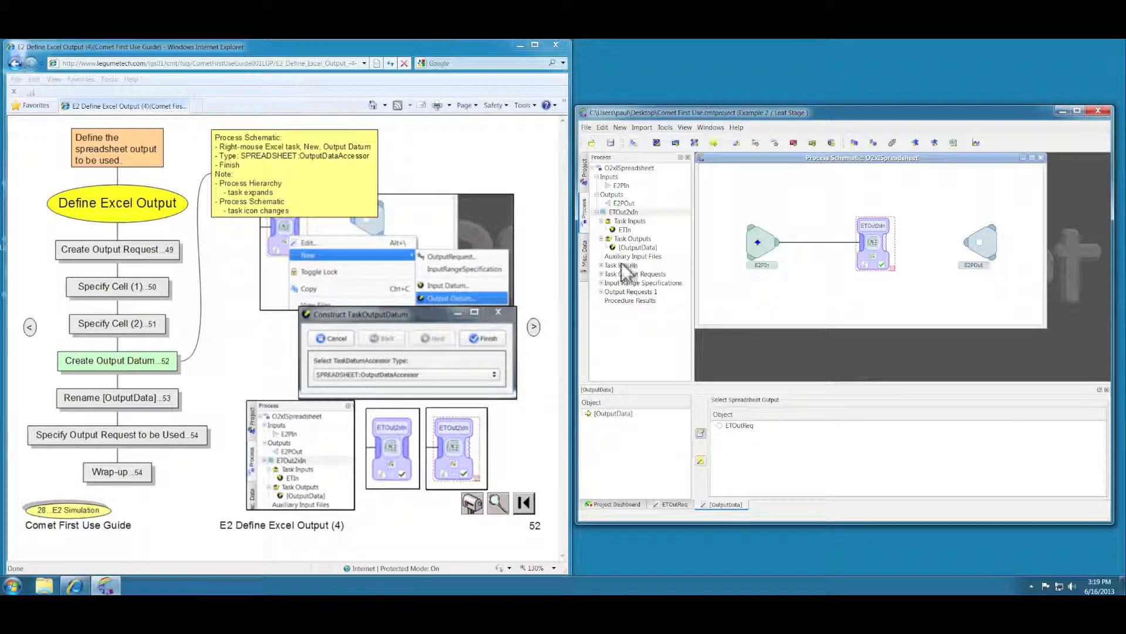
Open the guide's Rename [OutputData] instructions, then rename the new task output datum as ETOut in Comet.
left_click(134, 404)
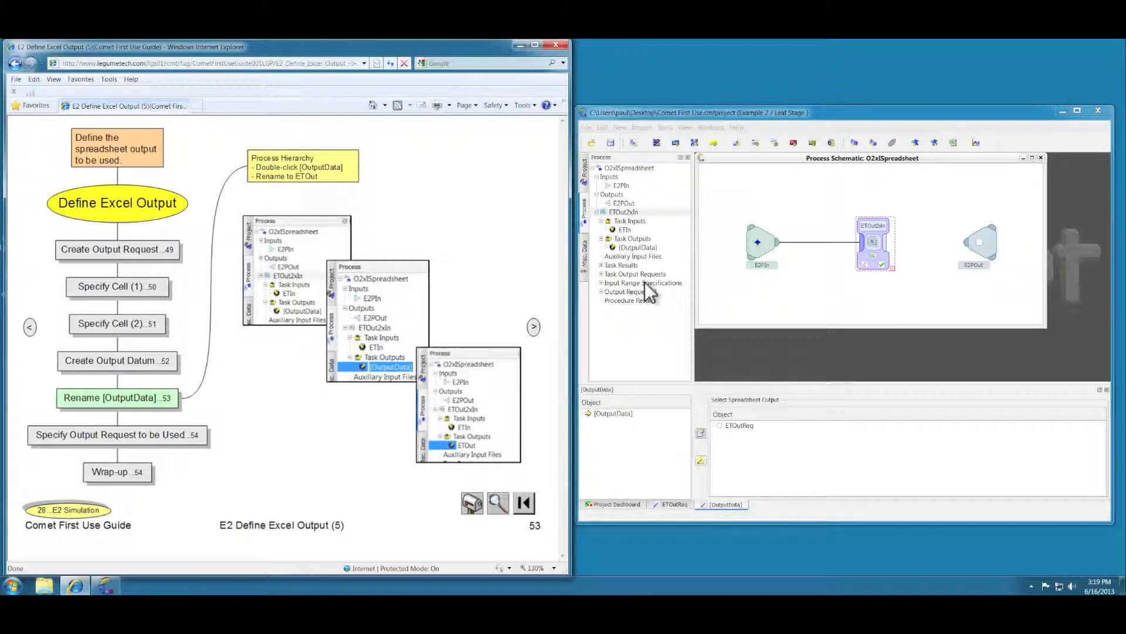
double_click(643, 247)
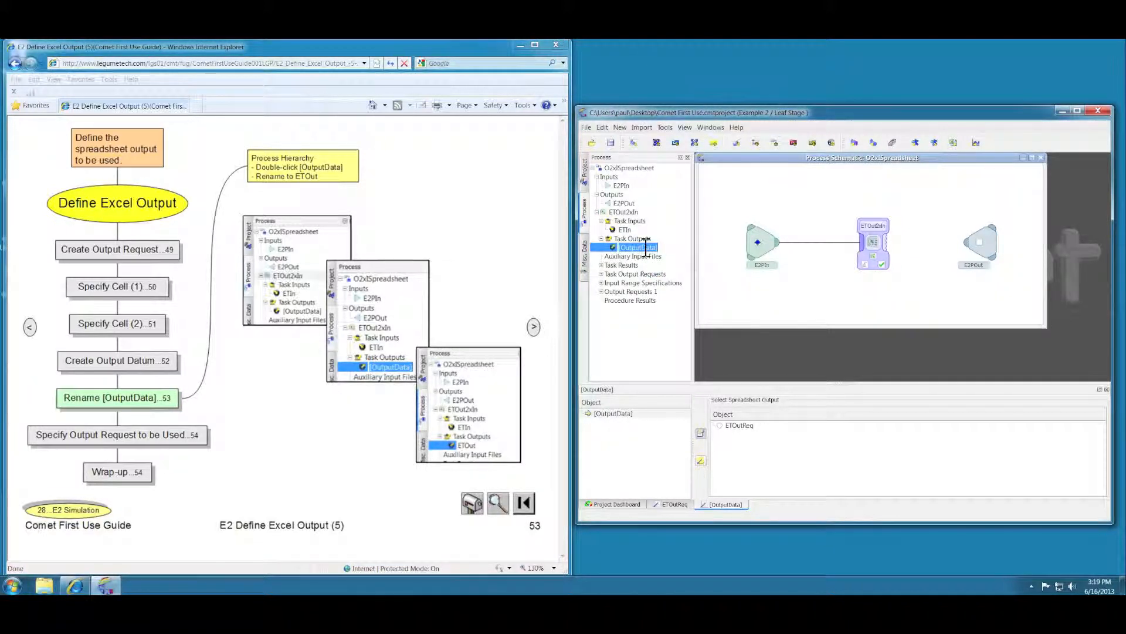
type("ETOut")
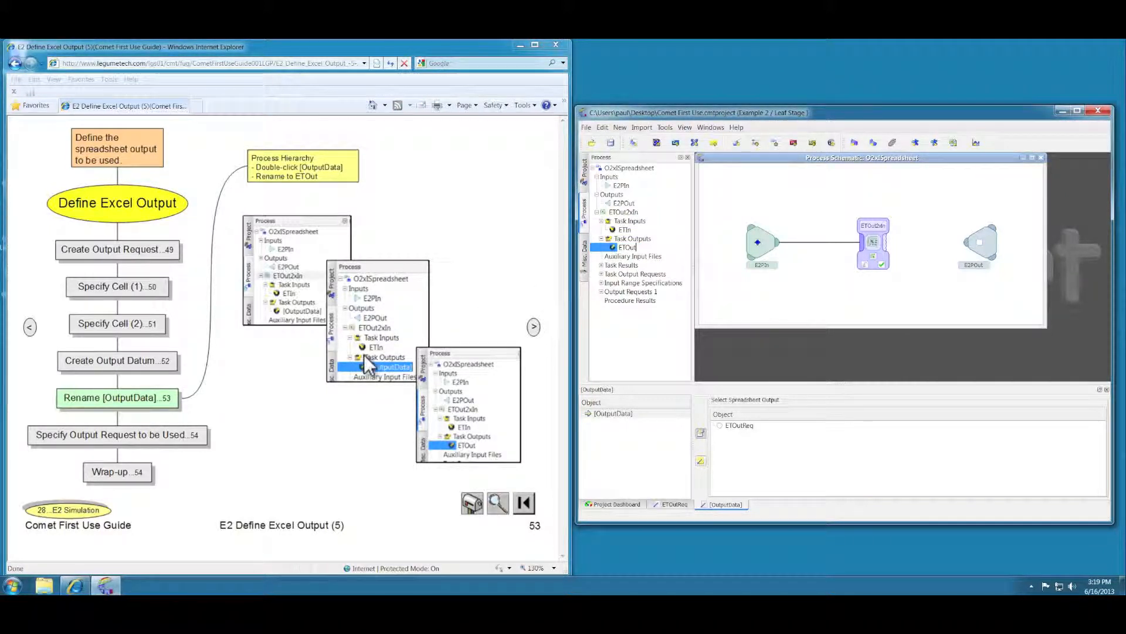
Following the guide's output request instructions, assign ETOutReq as ETOut's spreadsheet output in Comet and close both open object editors.
left_click(168, 437)
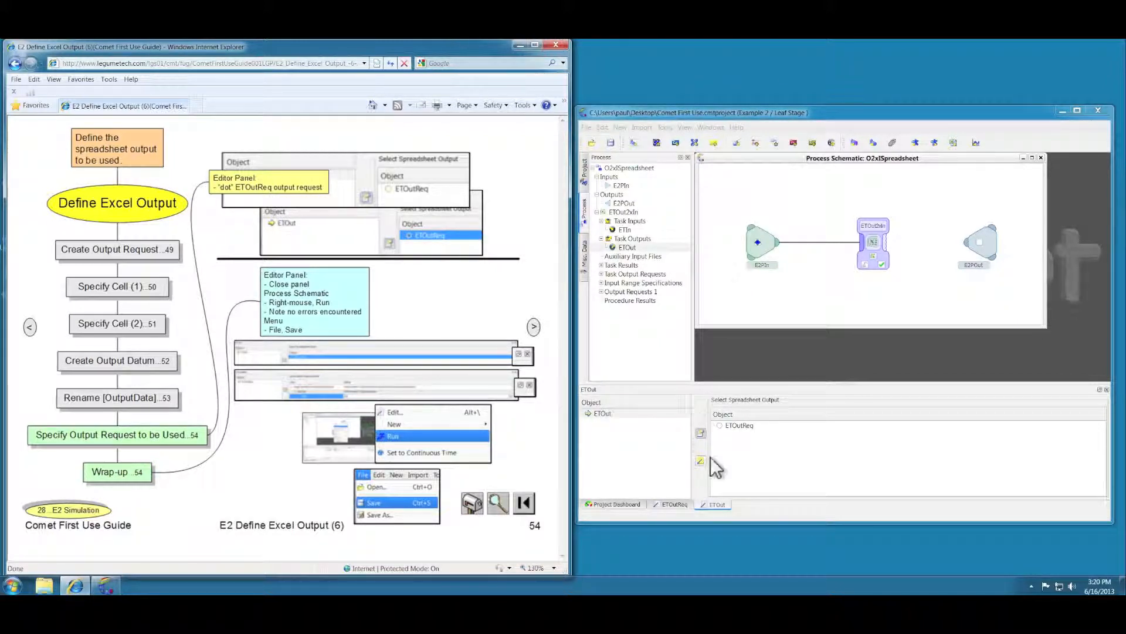
left_click(720, 425)
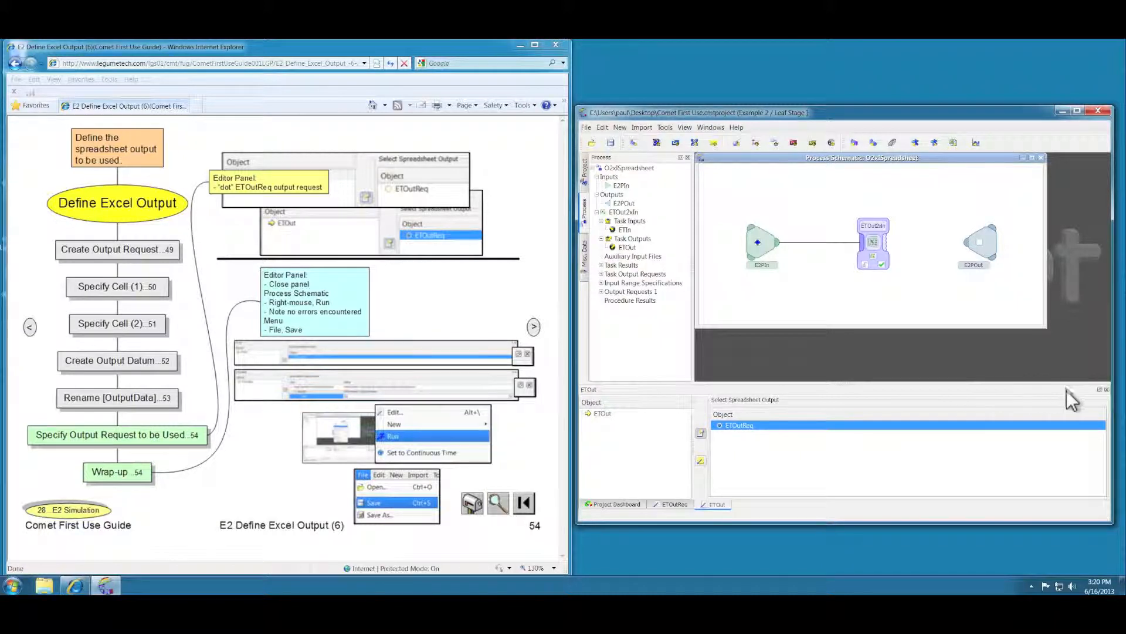
left_click(1107, 389)
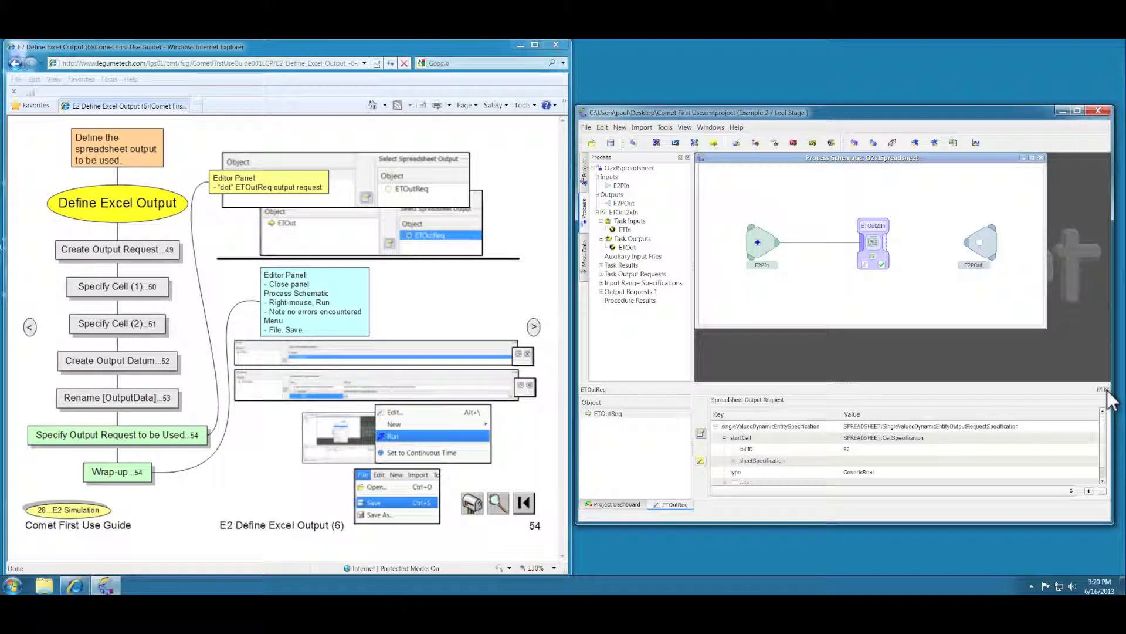
left_click(1107, 390)
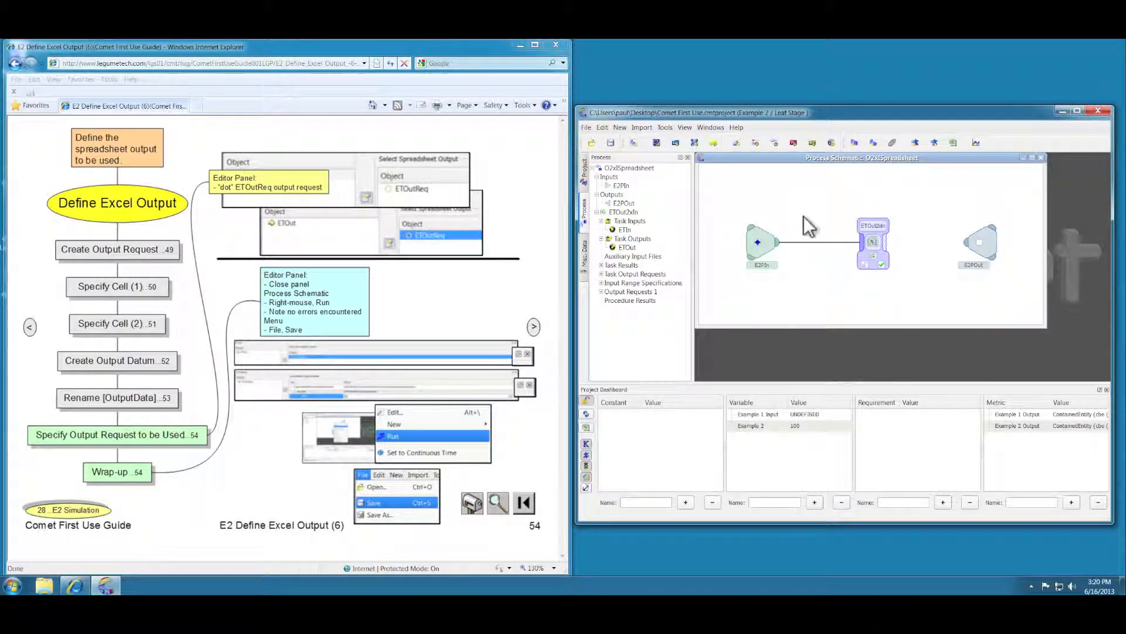
Run the O2xISpreadsheet process from its schematic and save the project.
right_click(794, 199)
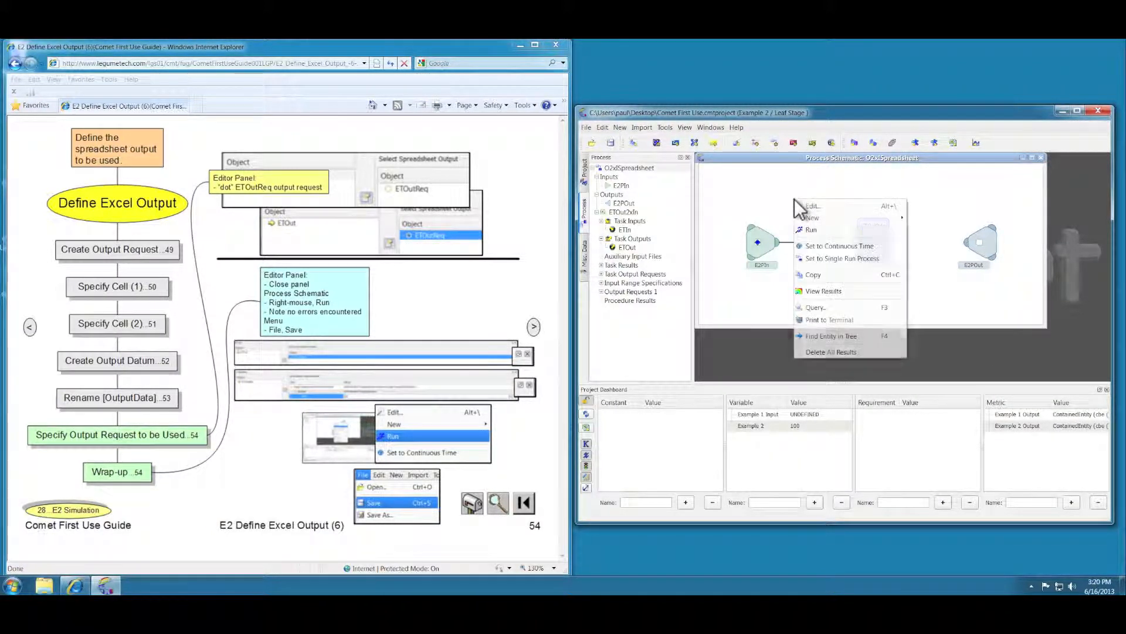
left_click(812, 230)
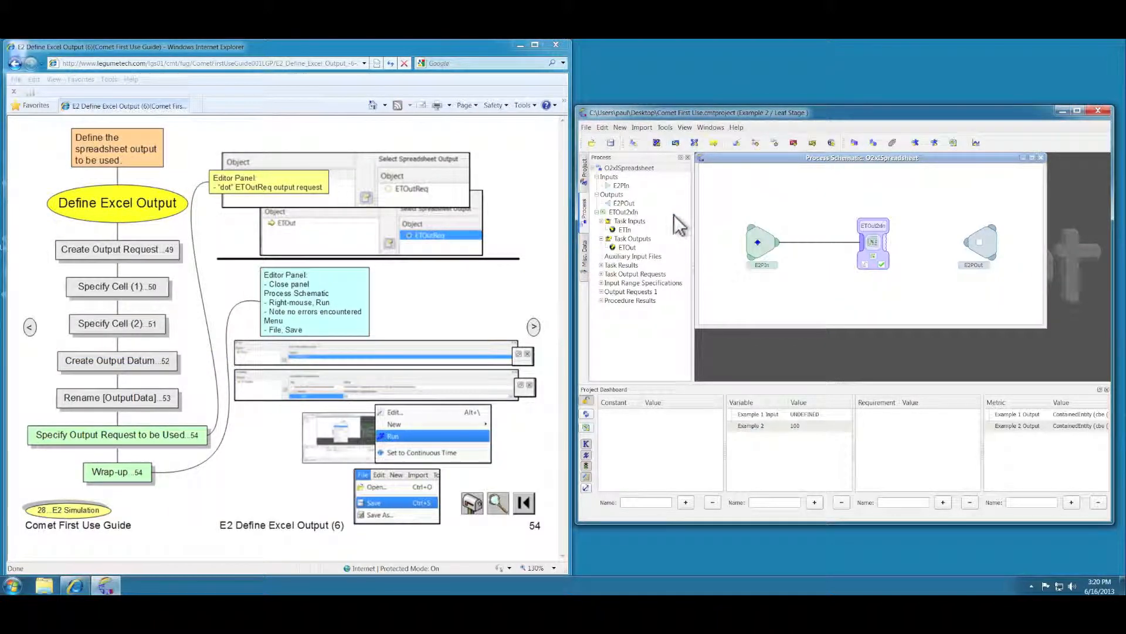
left_click(585, 128)
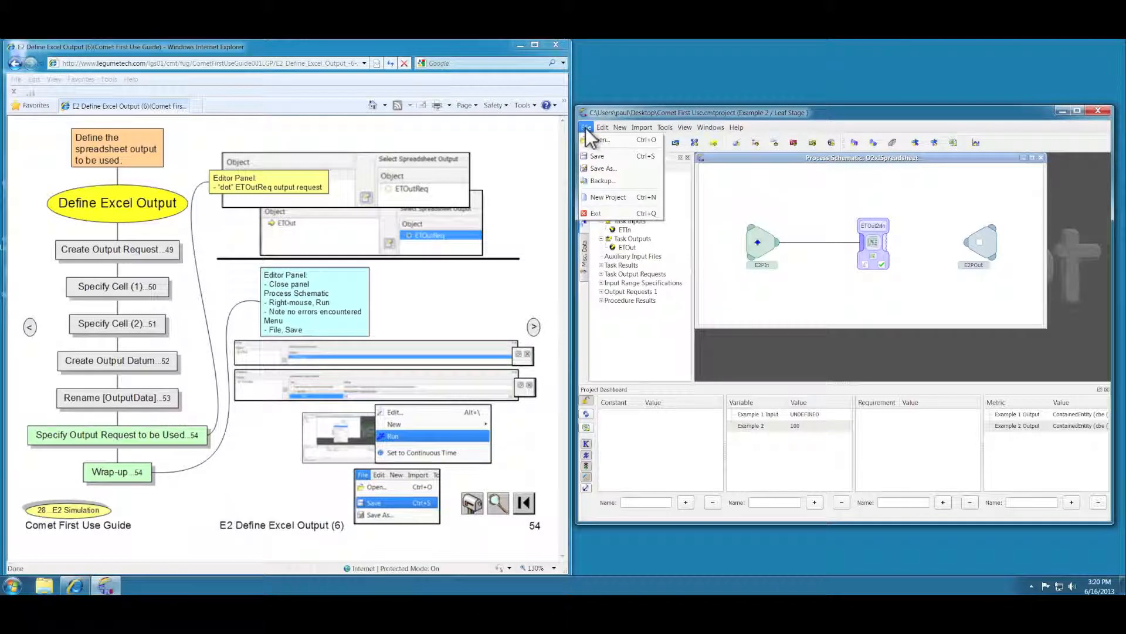
left_click(594, 154)
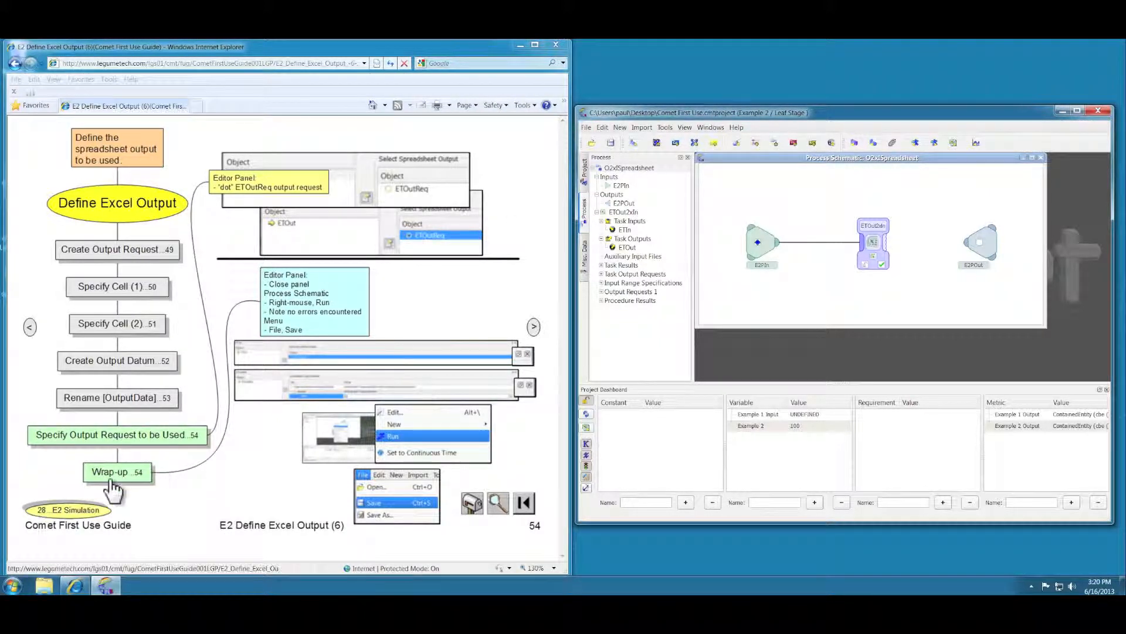
Open the guide's Connect Task Out to Process Out instructions, then connect ETOut2xIn to E2POut in Comet, linking ETOut to the process output.
left_click(83, 512)
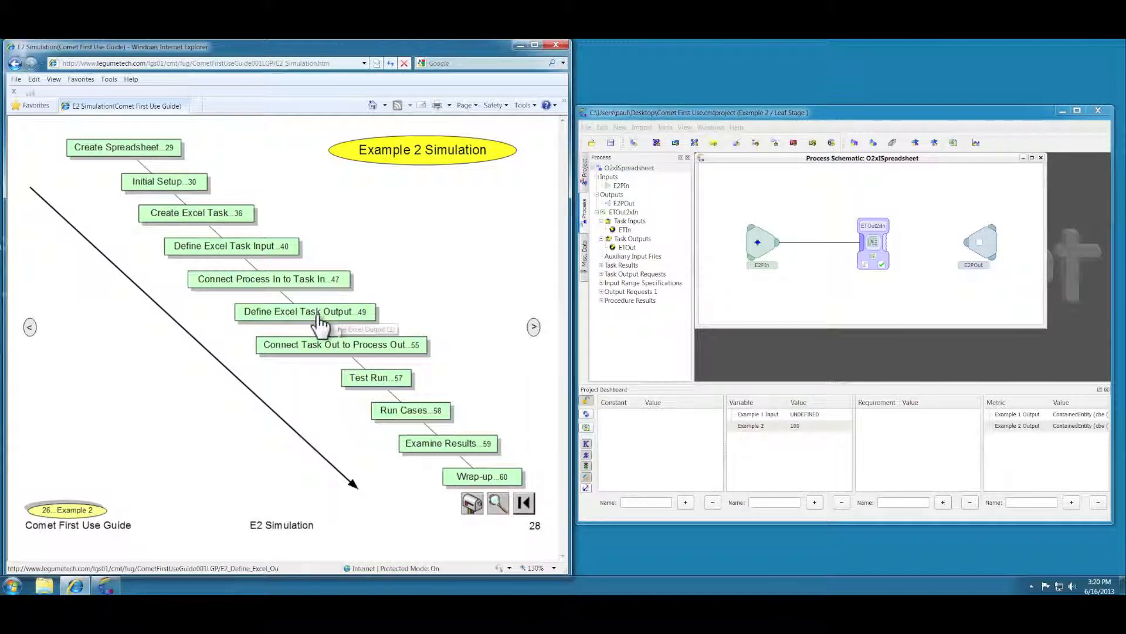
left_click(344, 346)
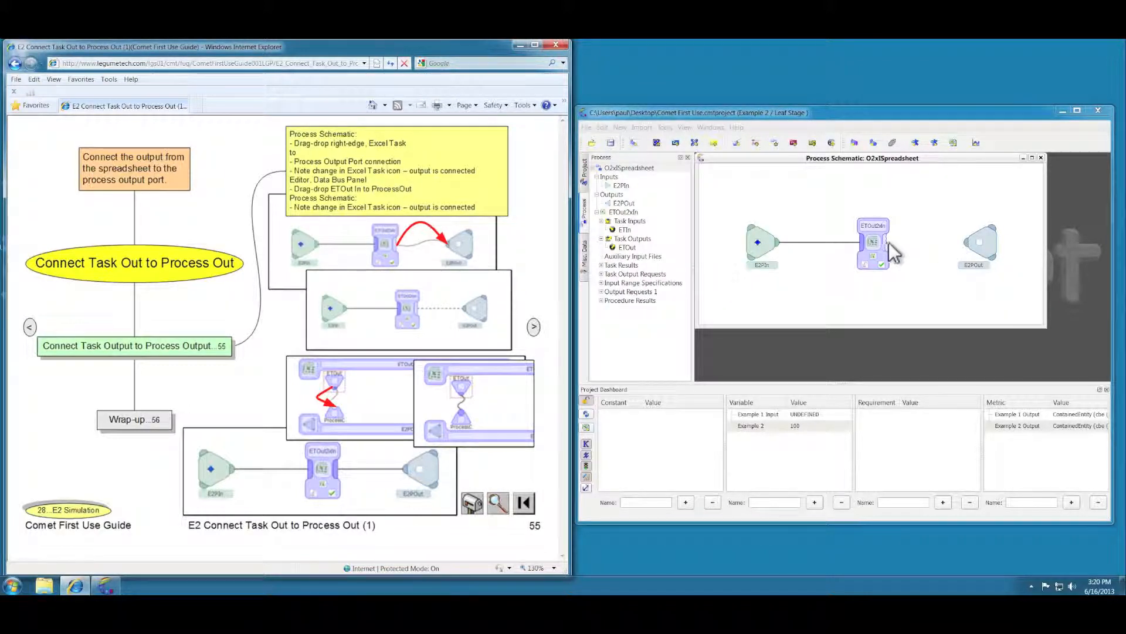
left_click_drag(885, 243, 964, 241)
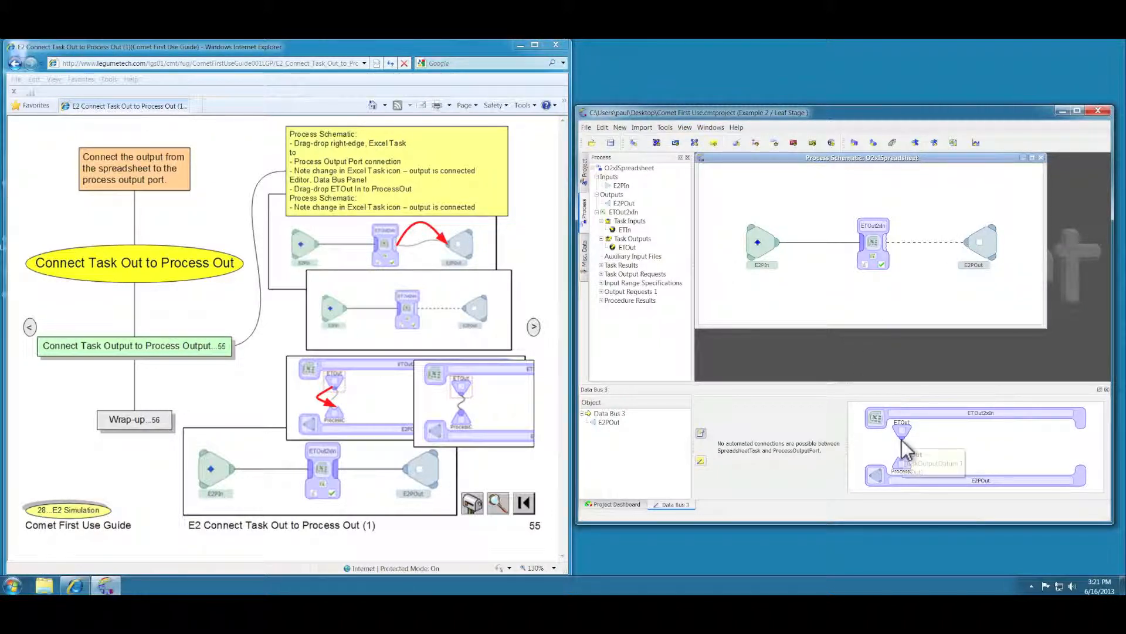
left_click_drag(903, 438, 906, 460)
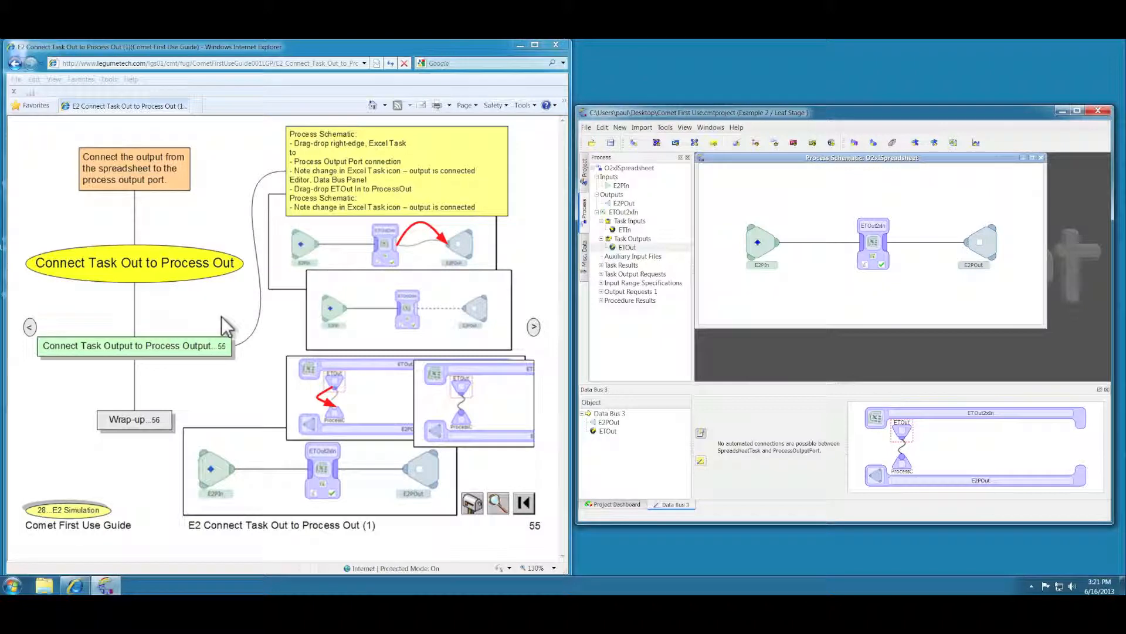
Open the guide's connection Wrap-up instructions, then close the Data Bus 3 editor in Comet, rerun the connected process and save the project.
left_click(145, 420)
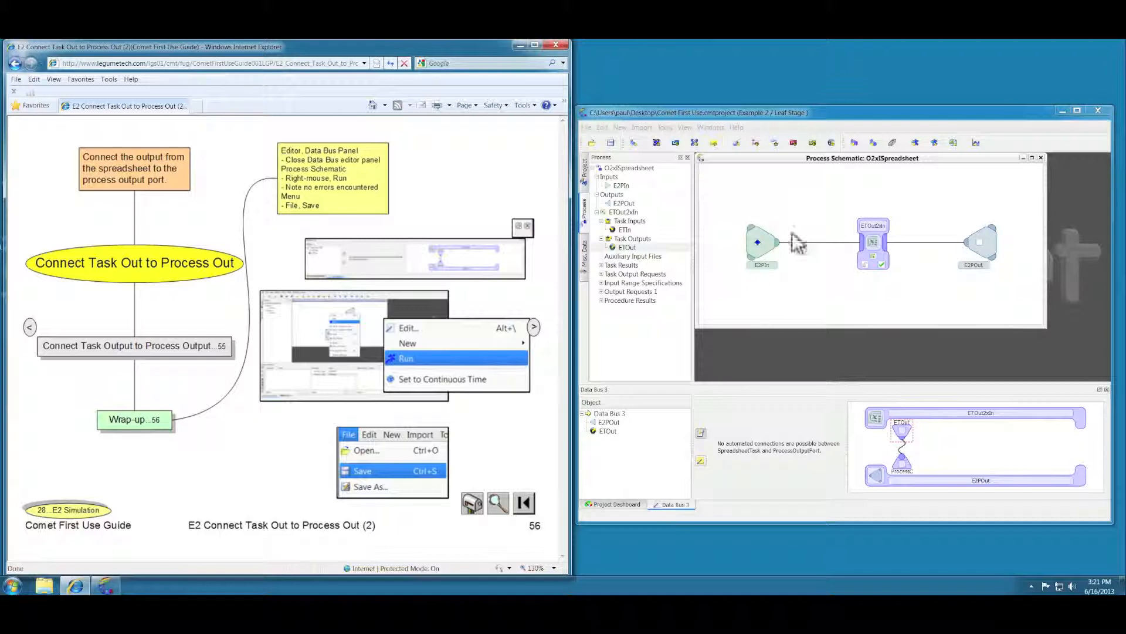
left_click(1107, 390)
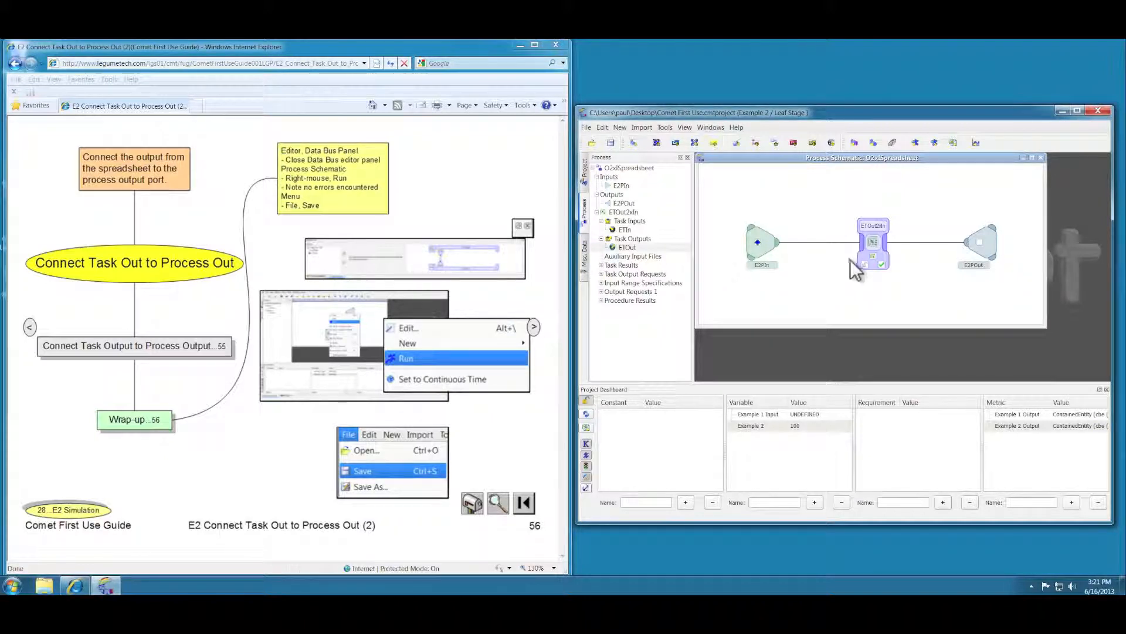
right_click(791, 196)
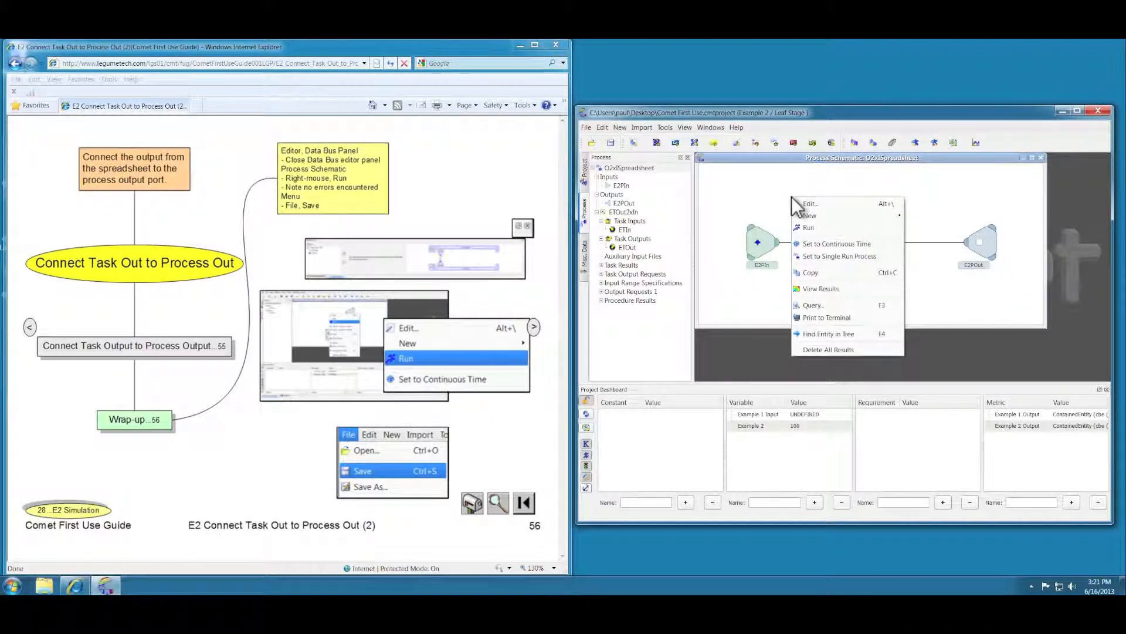
left_click(812, 227)
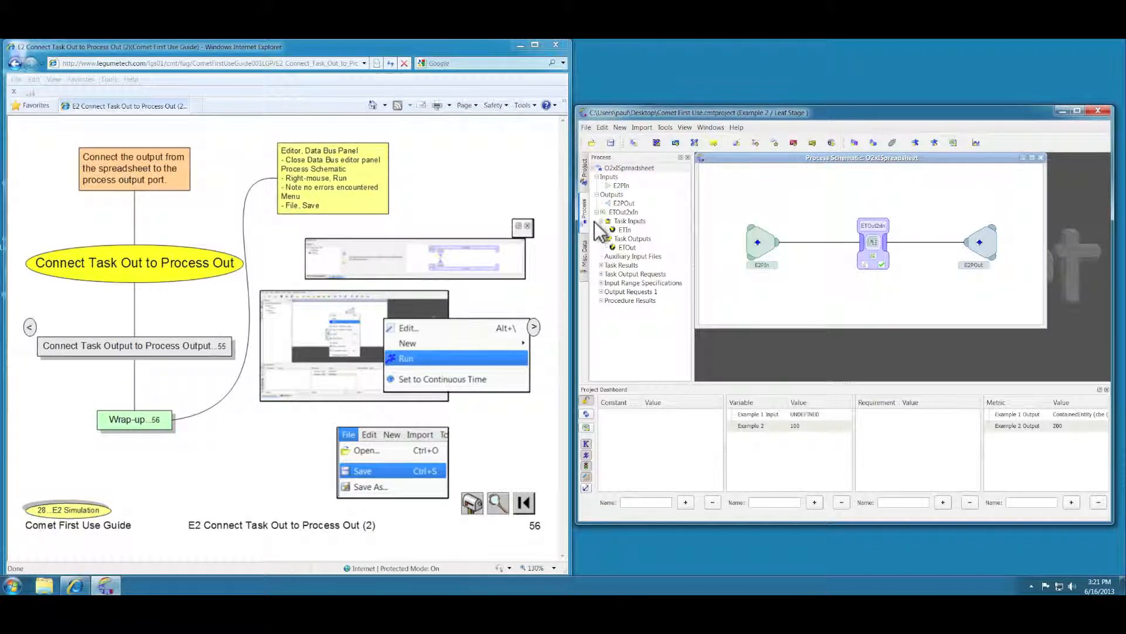
left_click(586, 127)
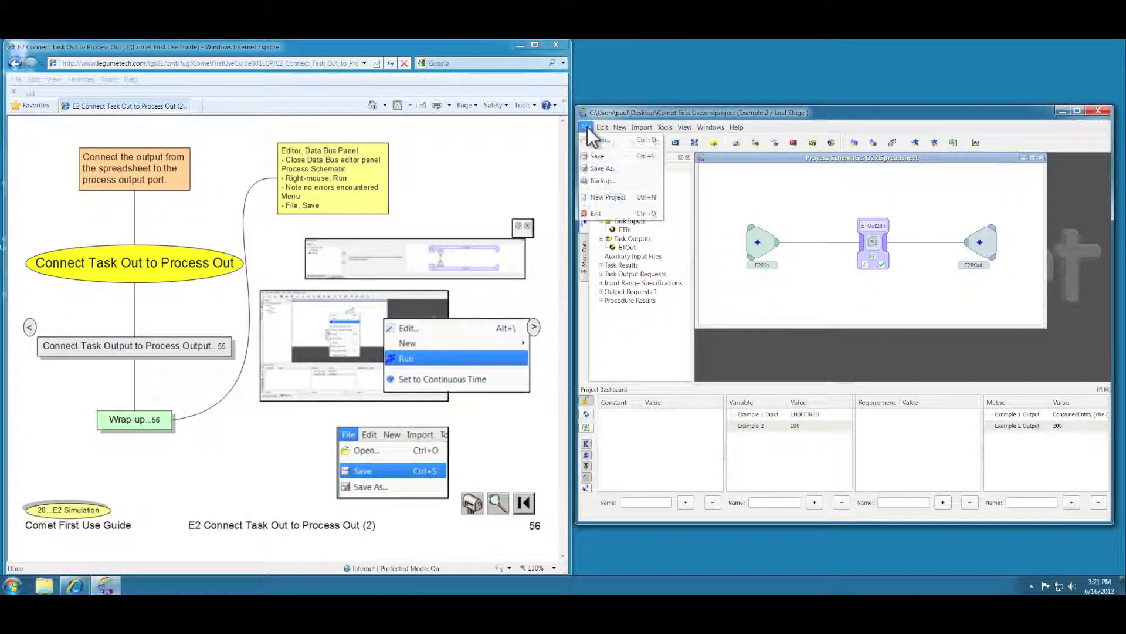
left_click(598, 157)
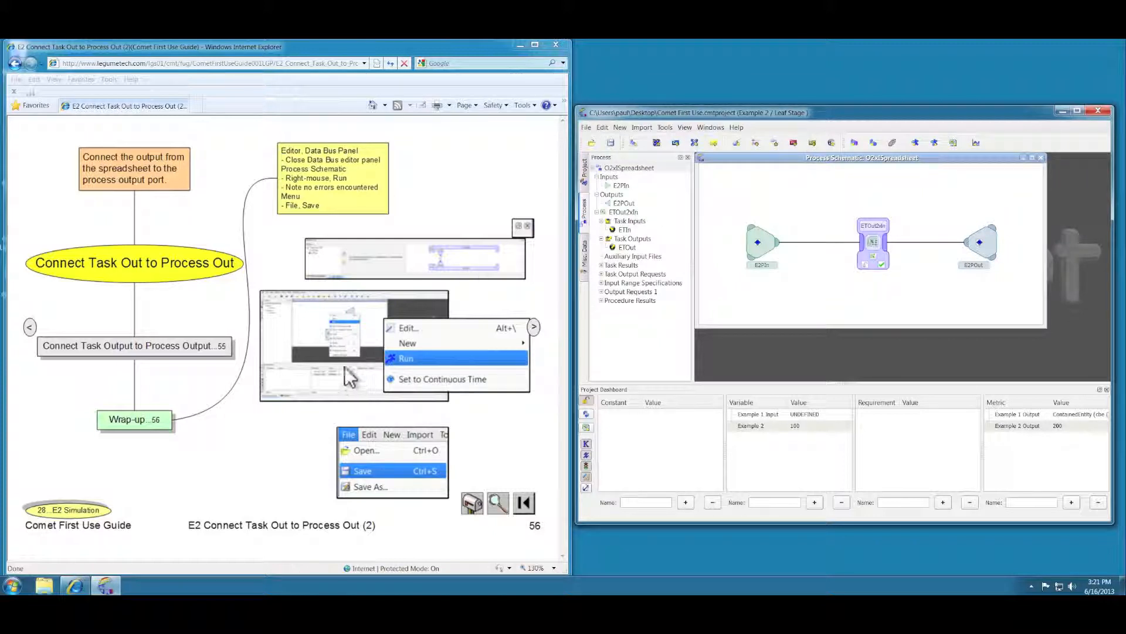
Open the guide's Test Run instructions, then set the Example 2 input variable to 10 in Comet's Project Dashboard.
left_click(82, 508)
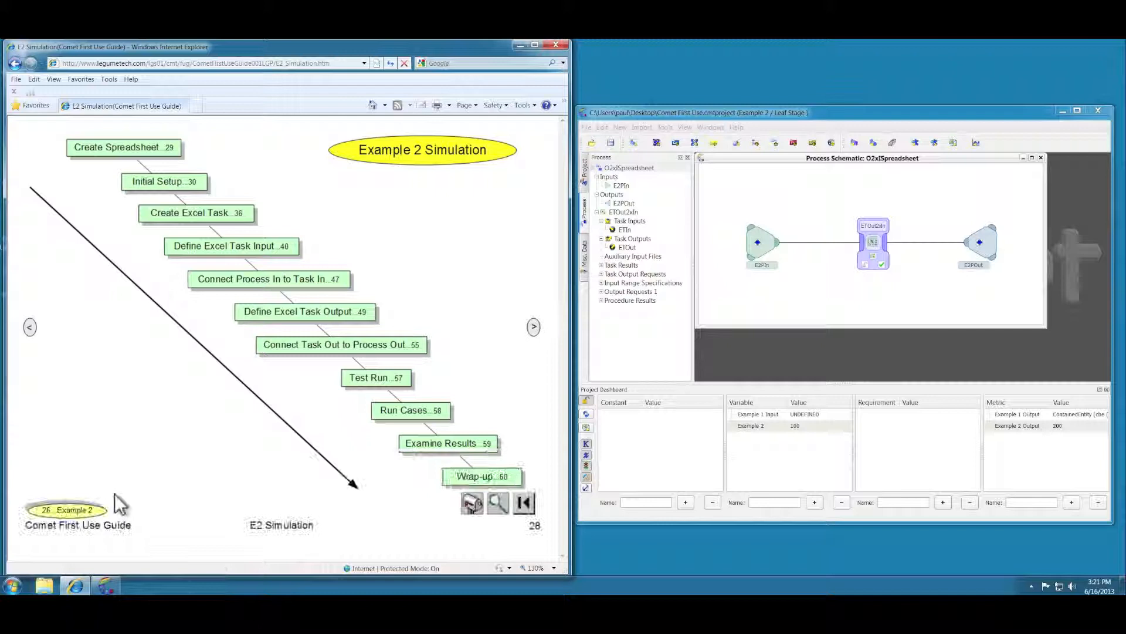
left_click(374, 377)
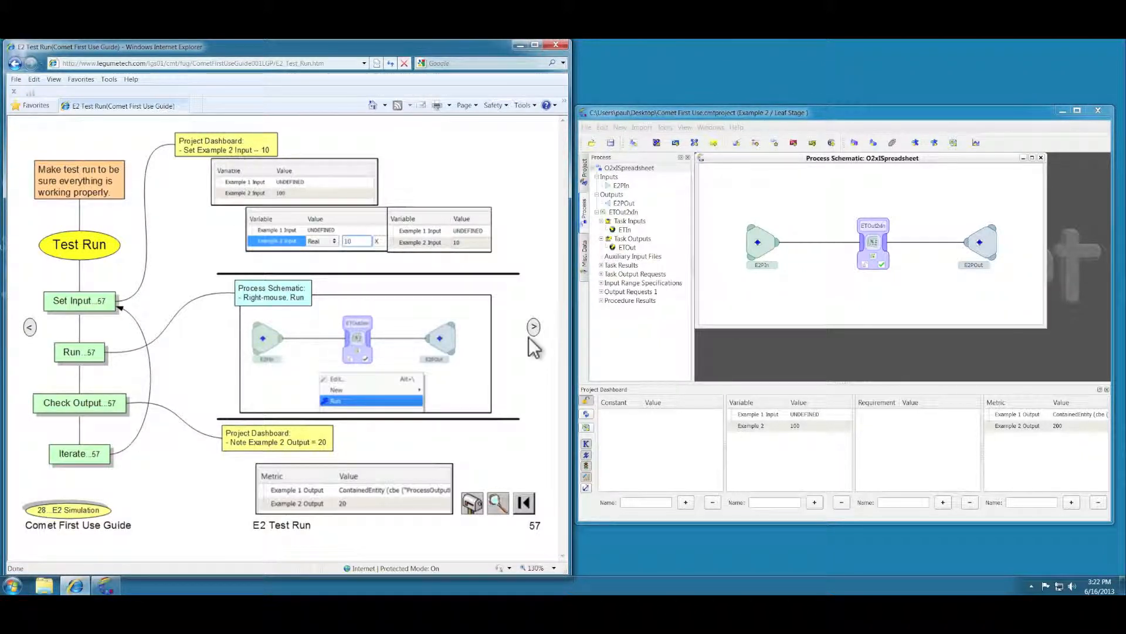
left_click(799, 425)
left_click(799, 425)
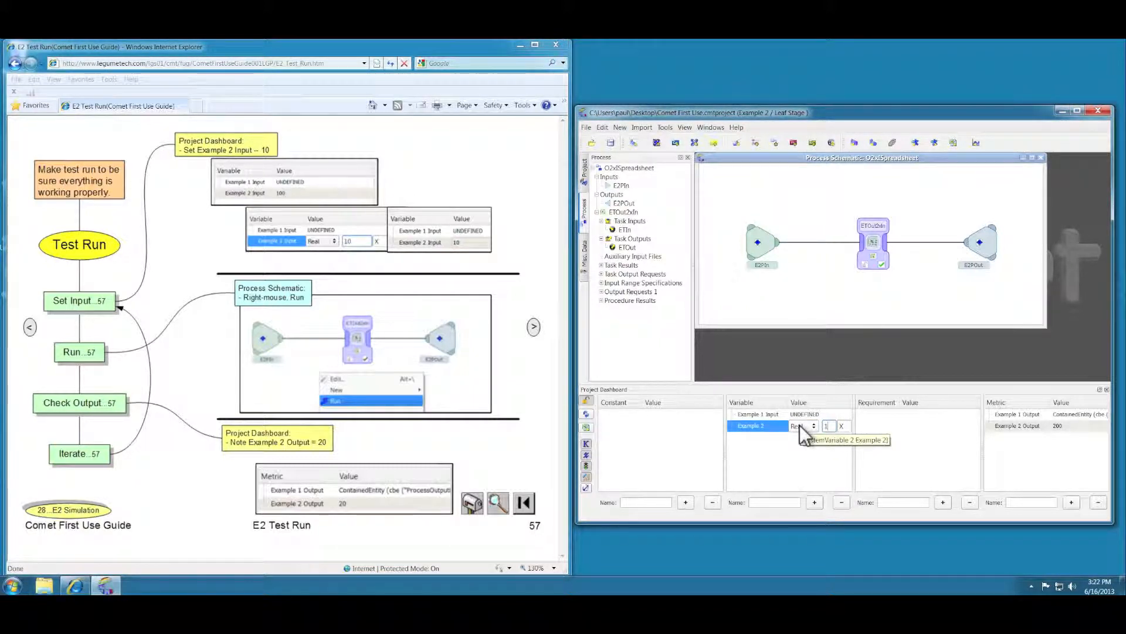
type("0")
key("Return")
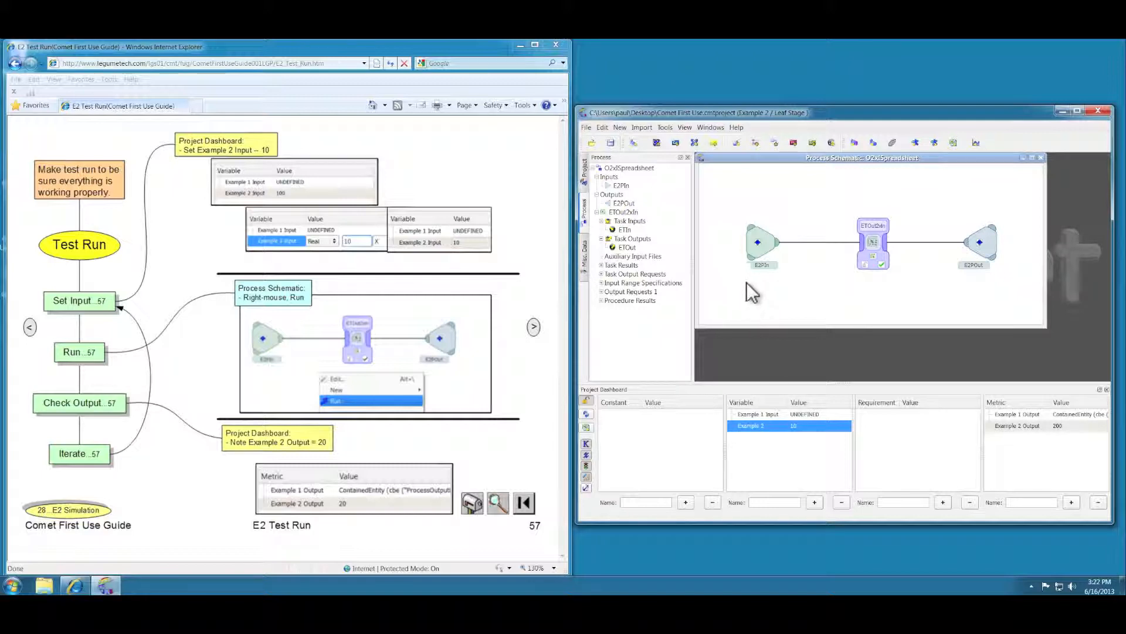
Run the process as a test with the Example 2 input of 10.
right_click(730, 285)
mouse_move(746, 304)
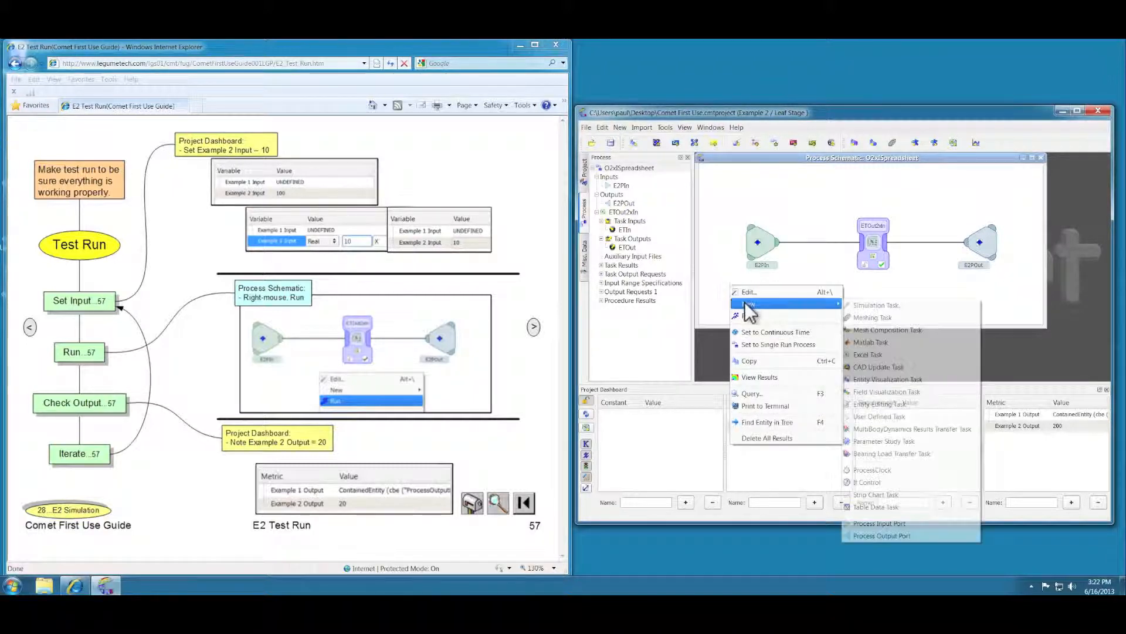
left_click(748, 315)
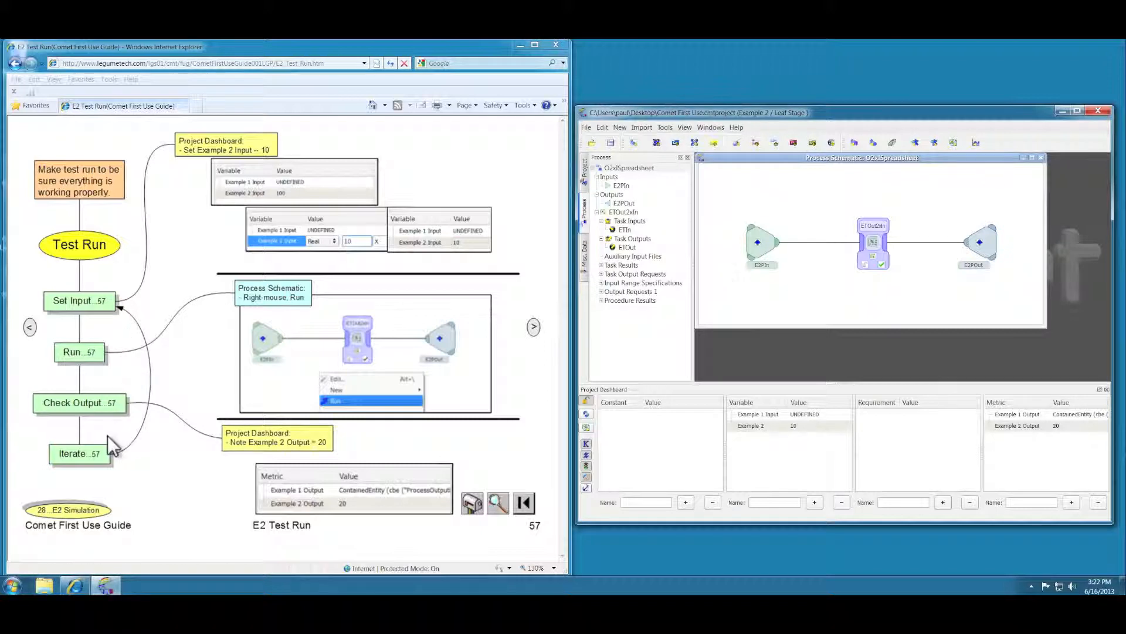
Open the guide's Run Cases instructions, then add a new stage named Case 1 under Example 2 in Comet's project tree.
left_click(86, 511)
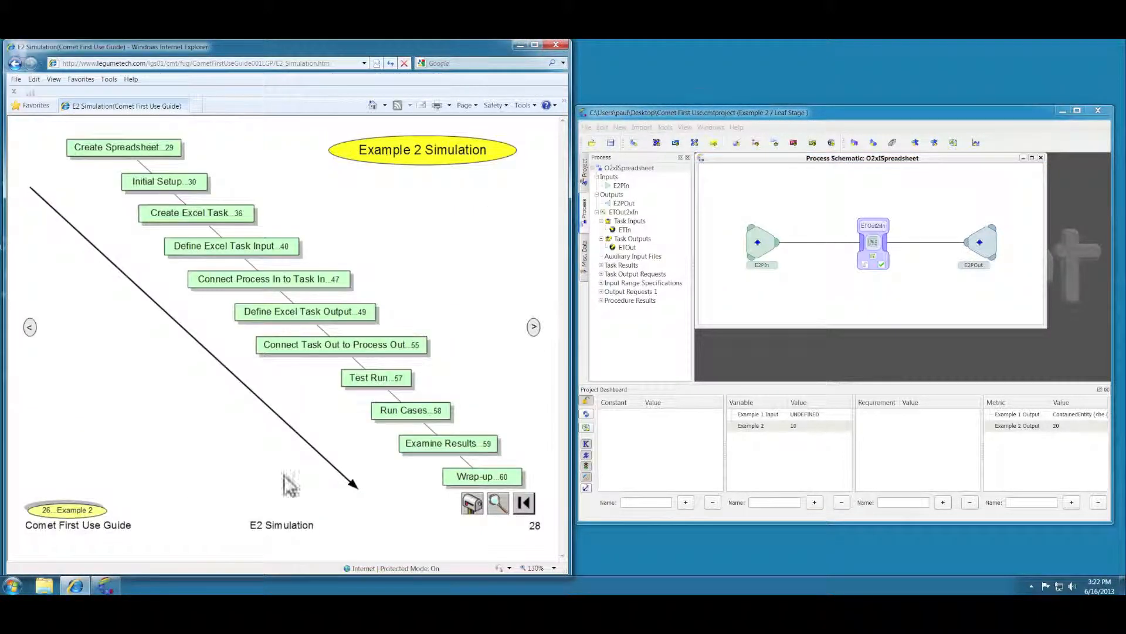
left_click(397, 410)
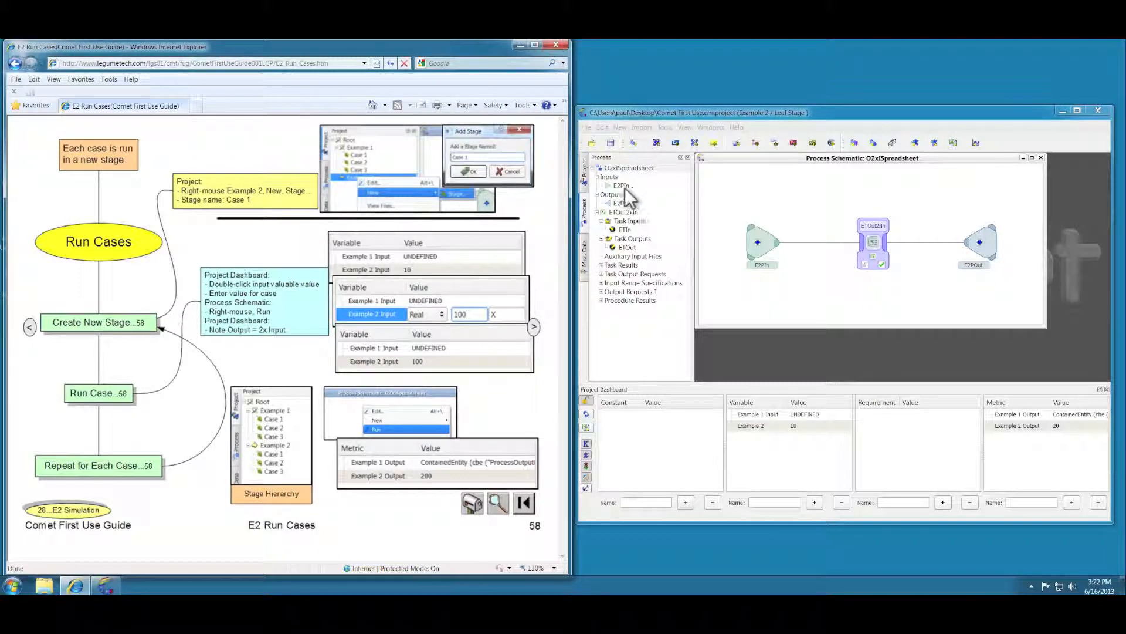
left_click(586, 175)
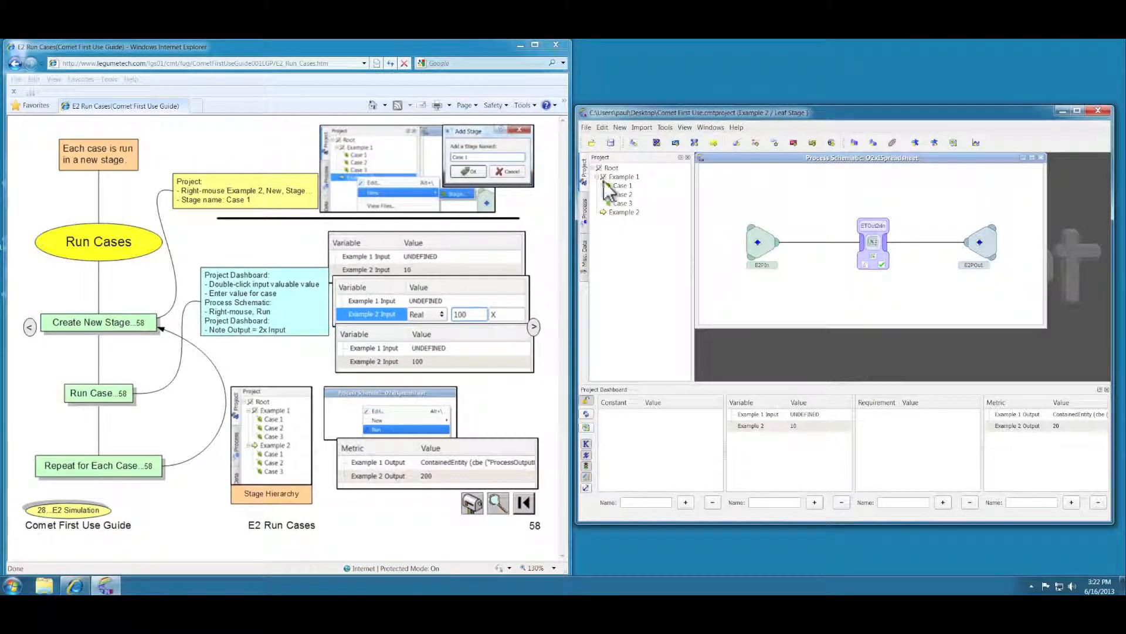
right_click(625, 211)
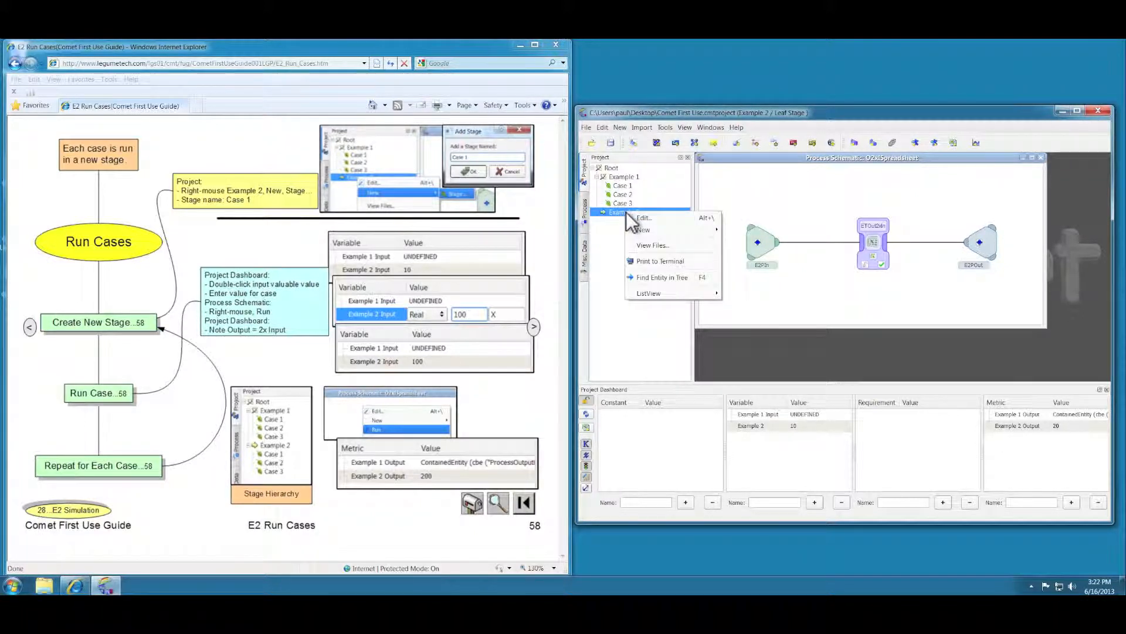
mouse_move(645, 229)
left_click(738, 232)
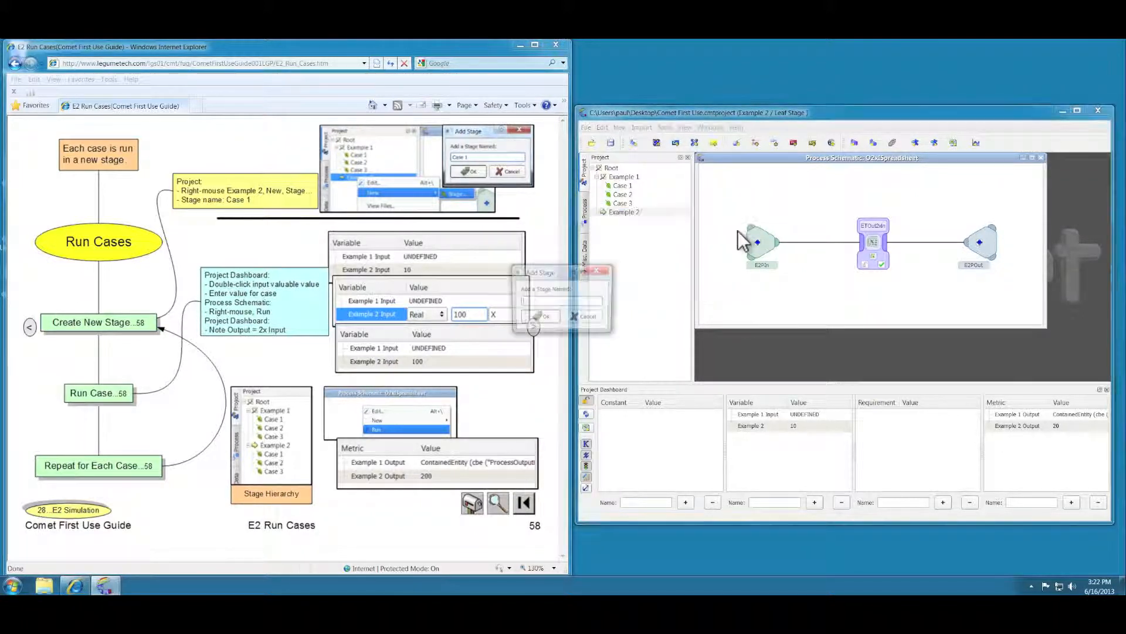
type("Case 1")
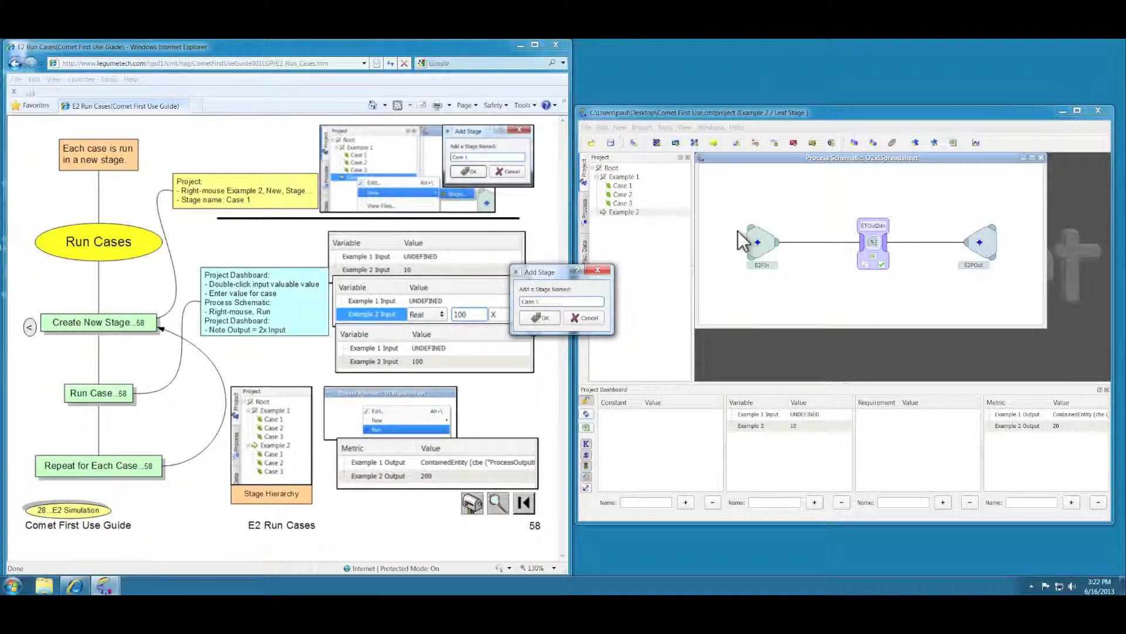
key("Return")
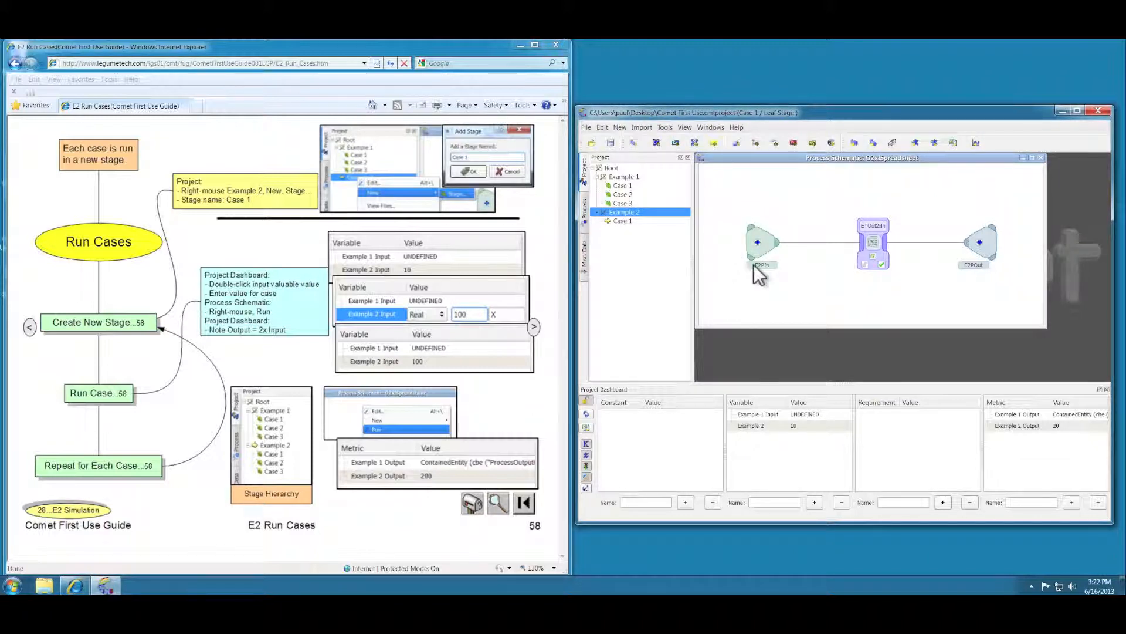
Set the Example 2 input variable to 100 for Case 1 and run the process.
left_click(795, 427)
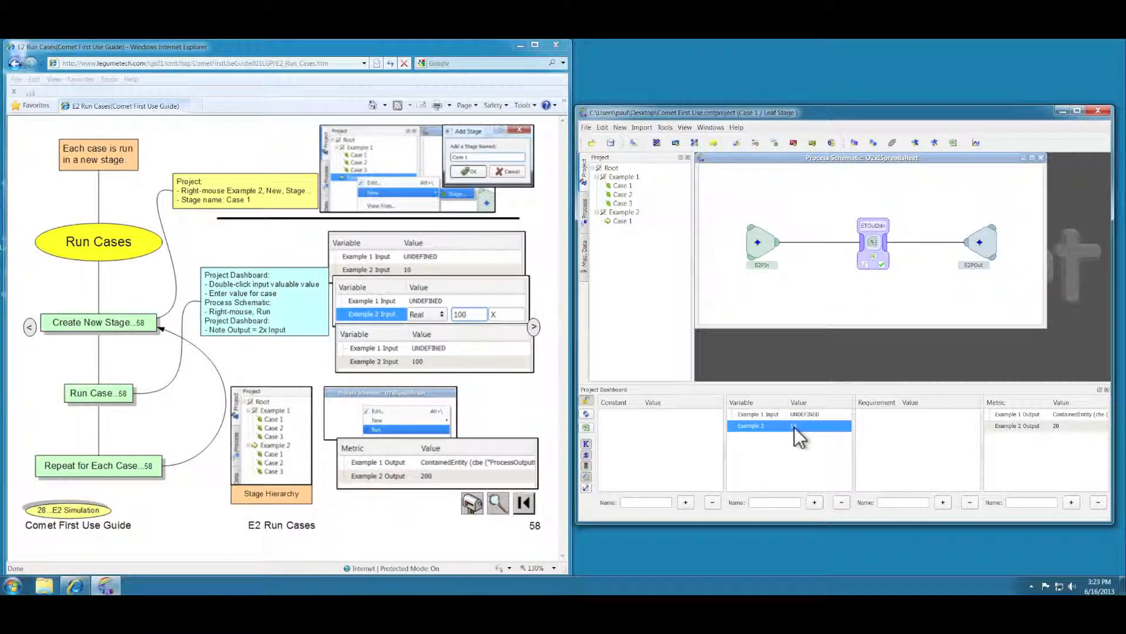
double_click(794, 427)
type("100")
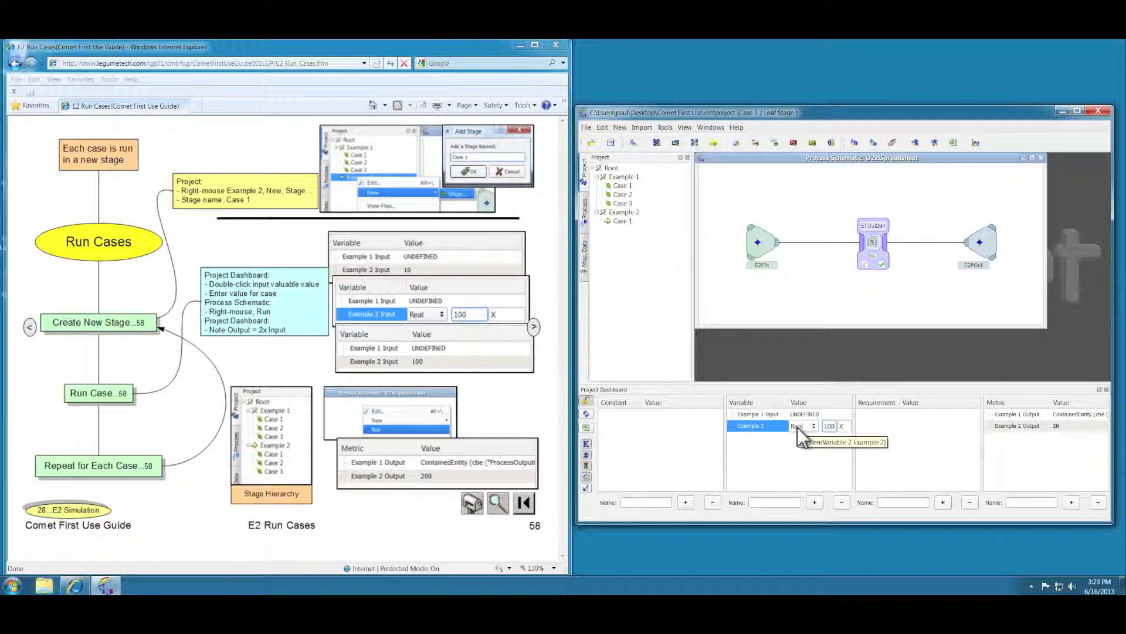
key("Return")
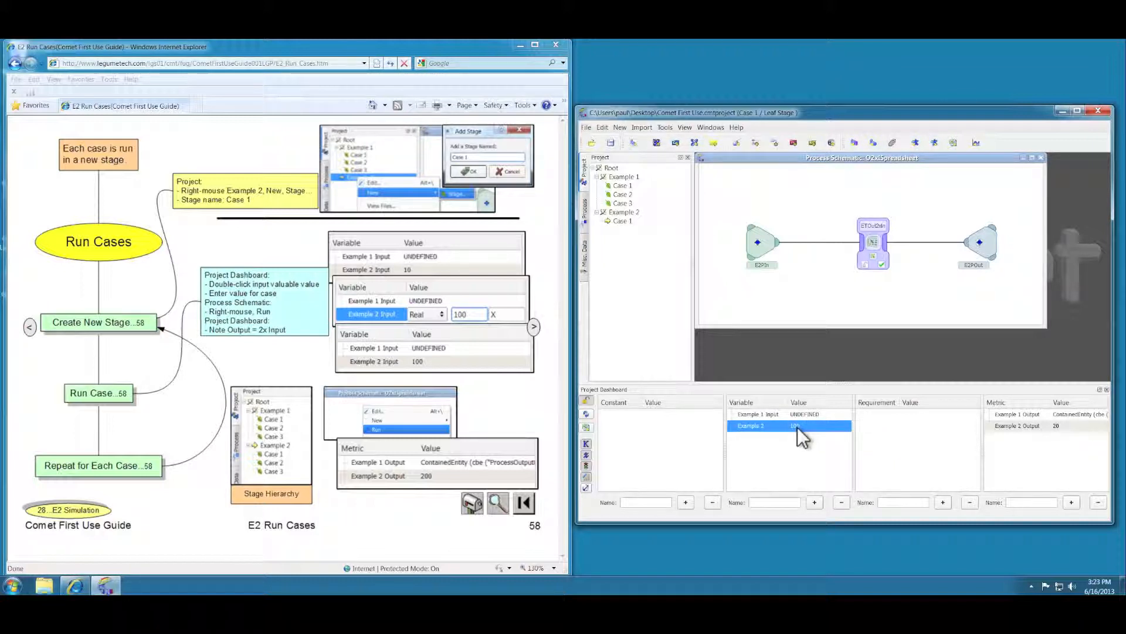
right_click(805, 284)
left_click(823, 314)
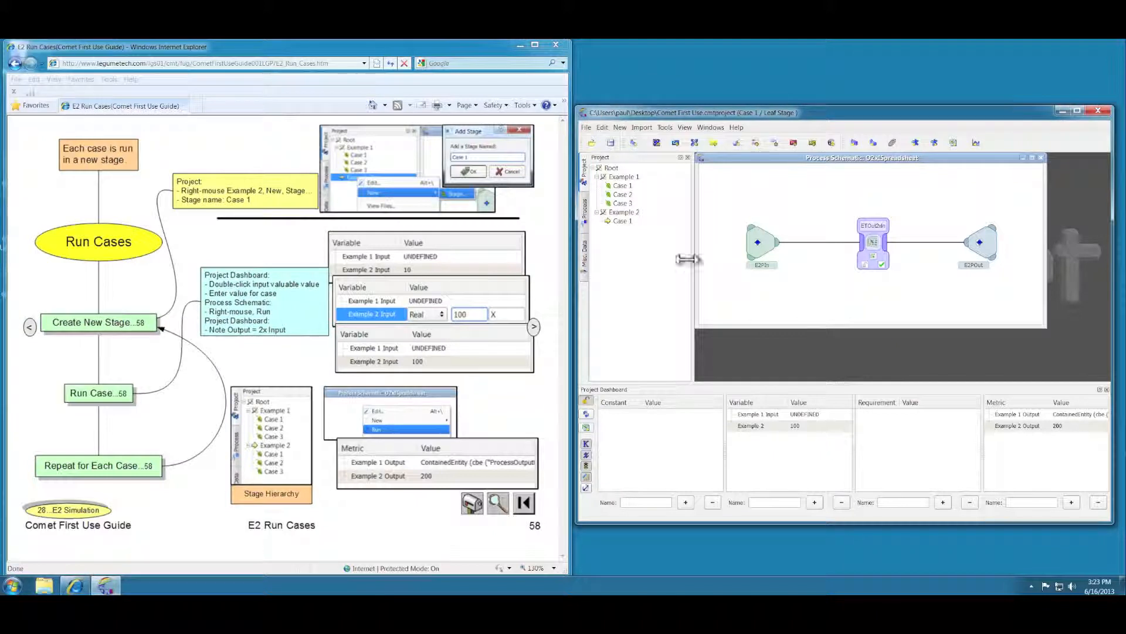
Add a new stage named Case 2 under Example 2 in the project tree.
right_click(624, 216)
mouse_move(636, 231)
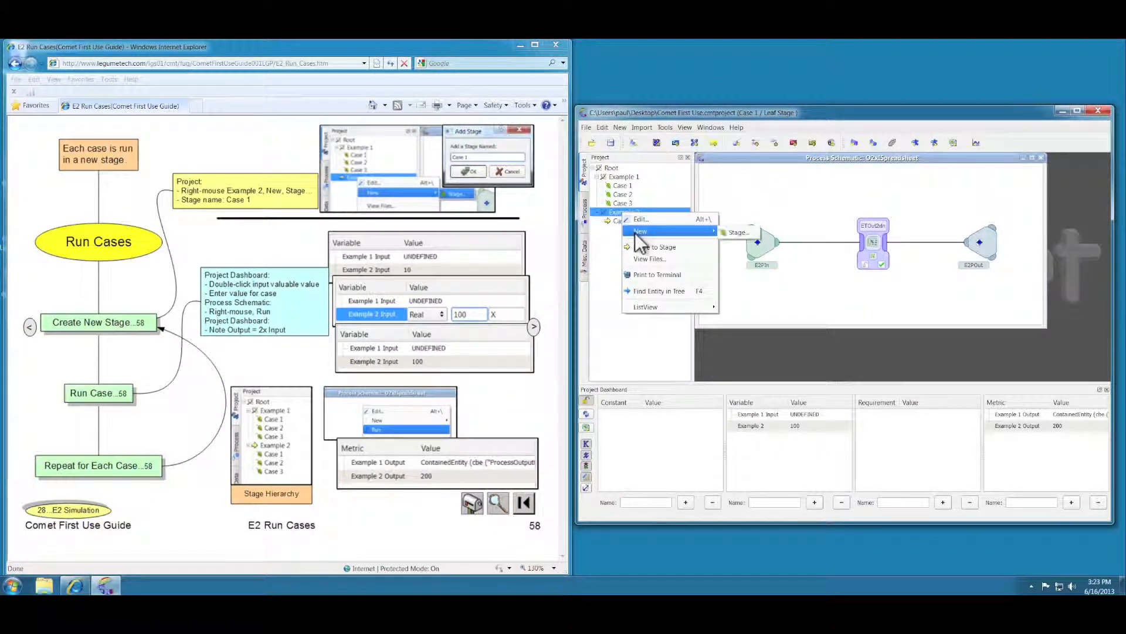
left_click(733, 231)
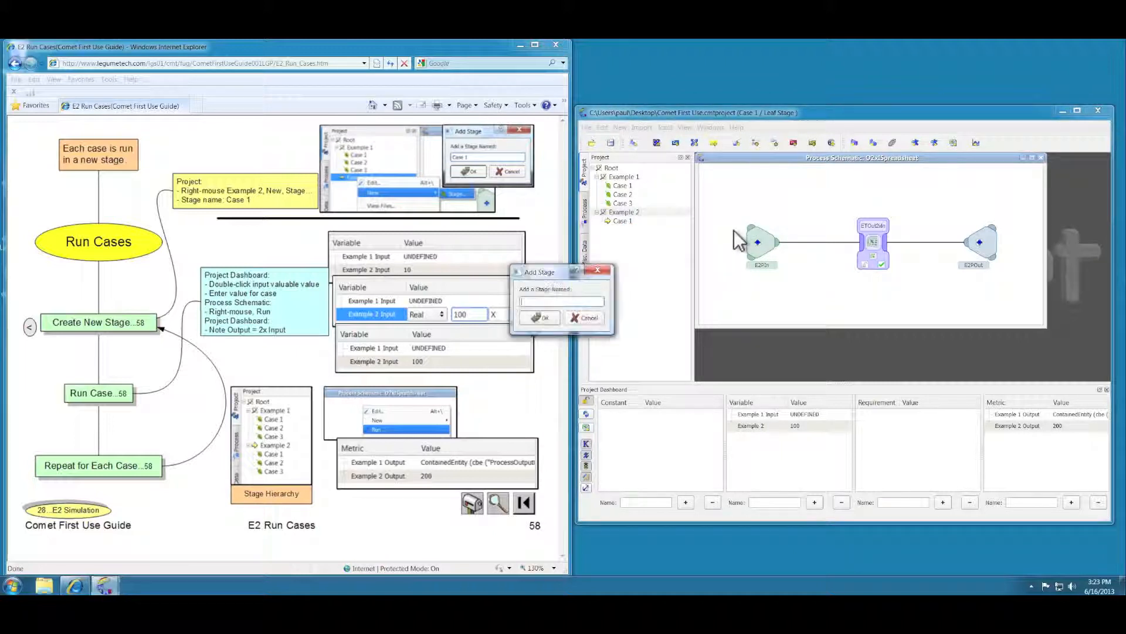
type("Case")
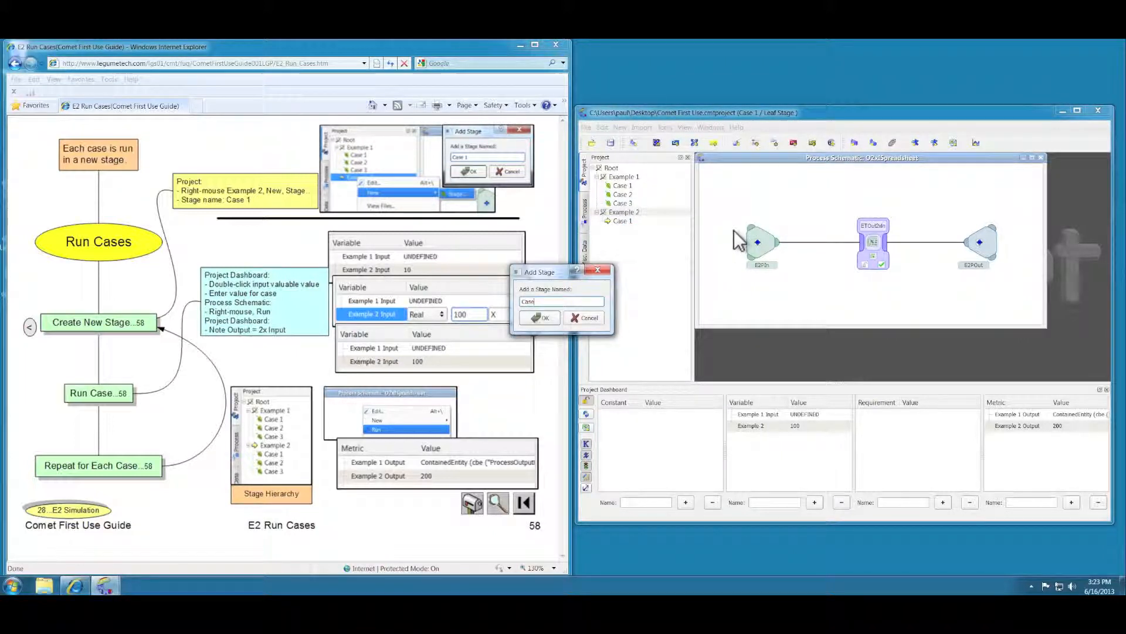
type(" 1")
key("Return")
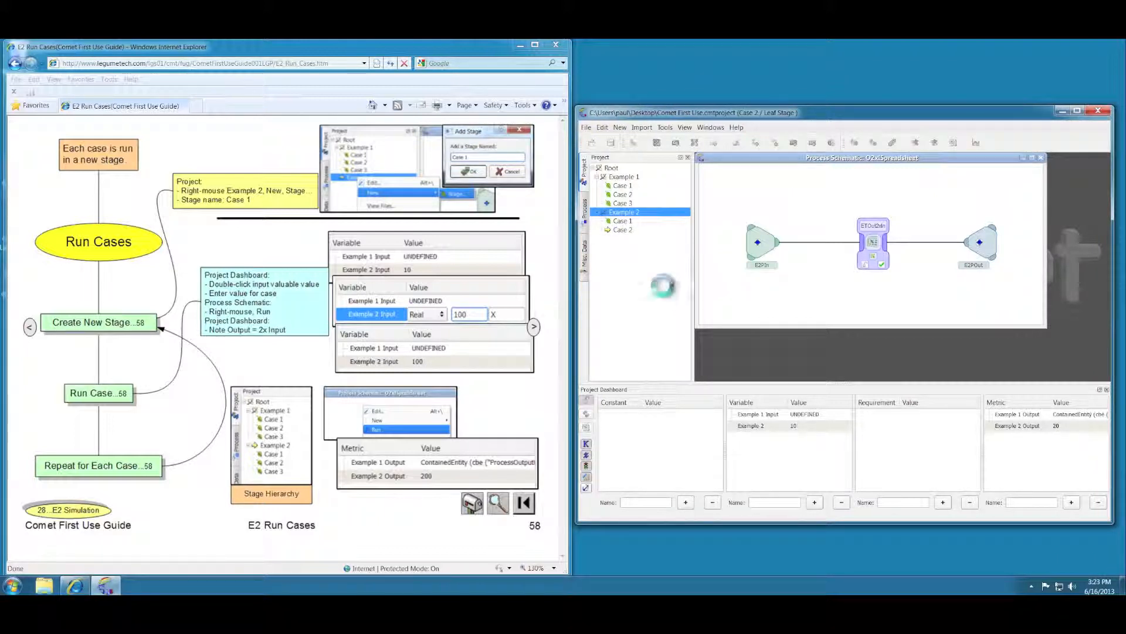
Set the Example 2 input variable to 200 for Case 2 and run the process.
right_click(794, 427)
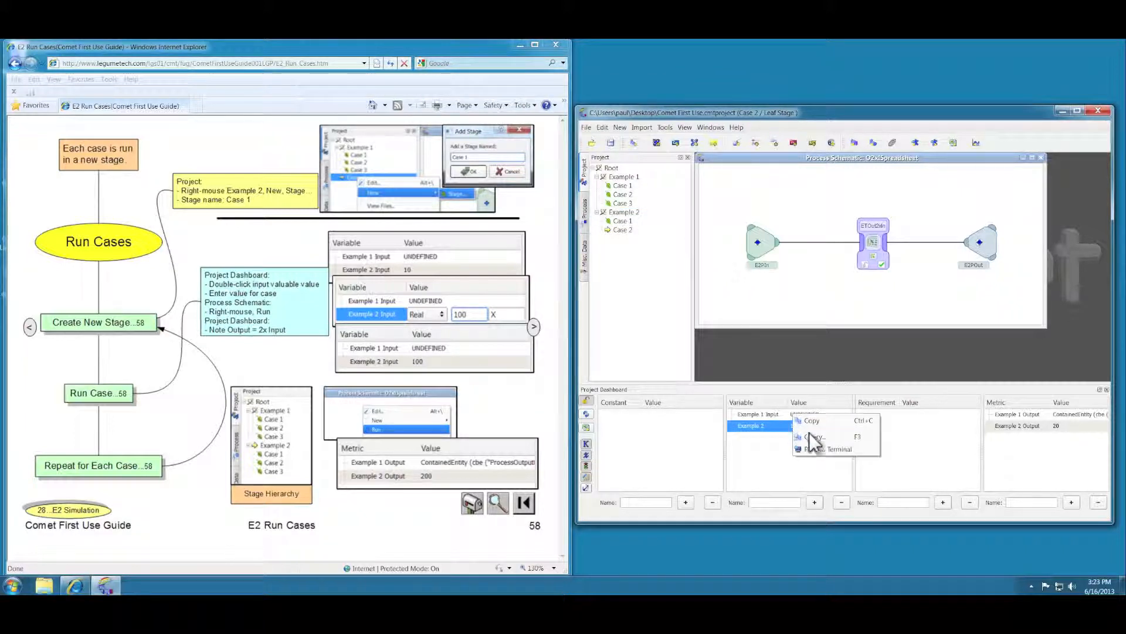
left_click(788, 435)
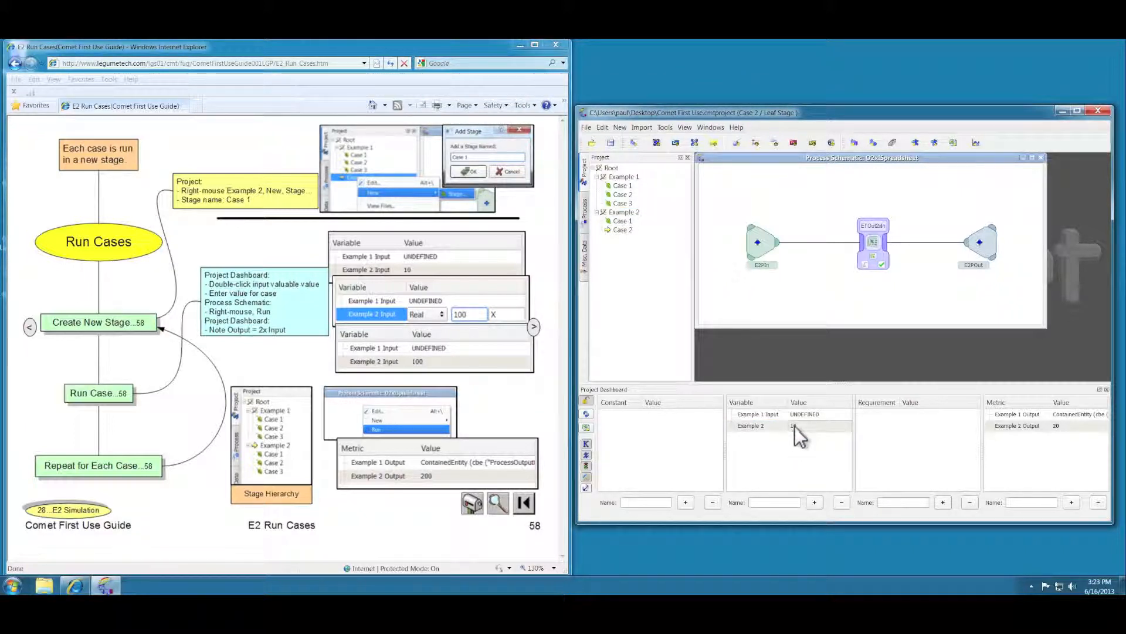
double_click(795, 426)
type("20")
key("Return")
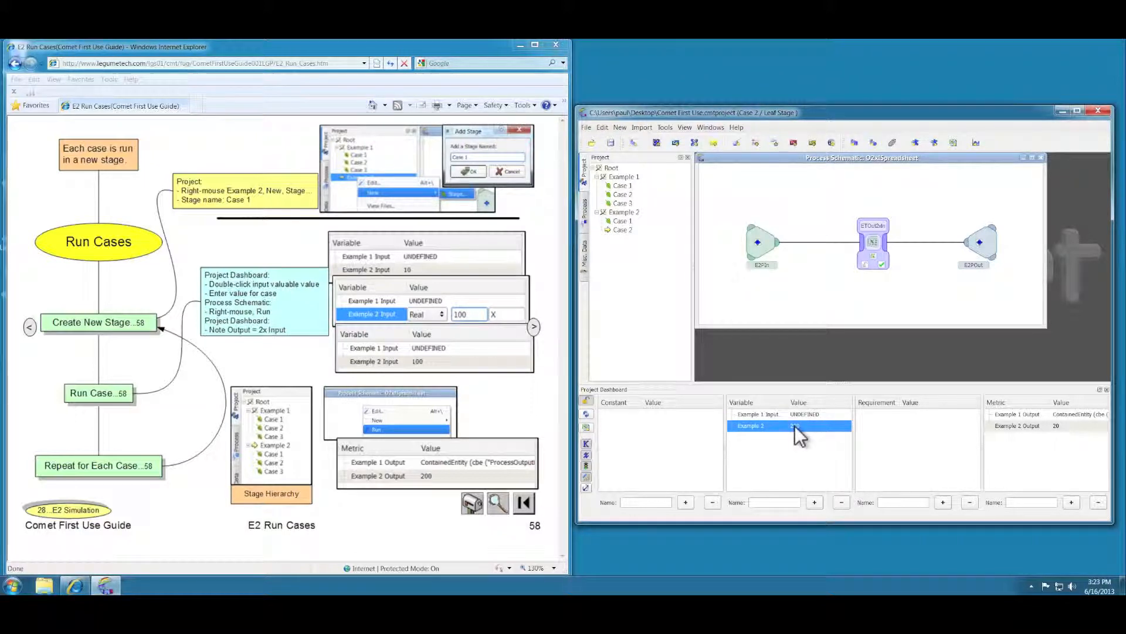
left_click(787, 289)
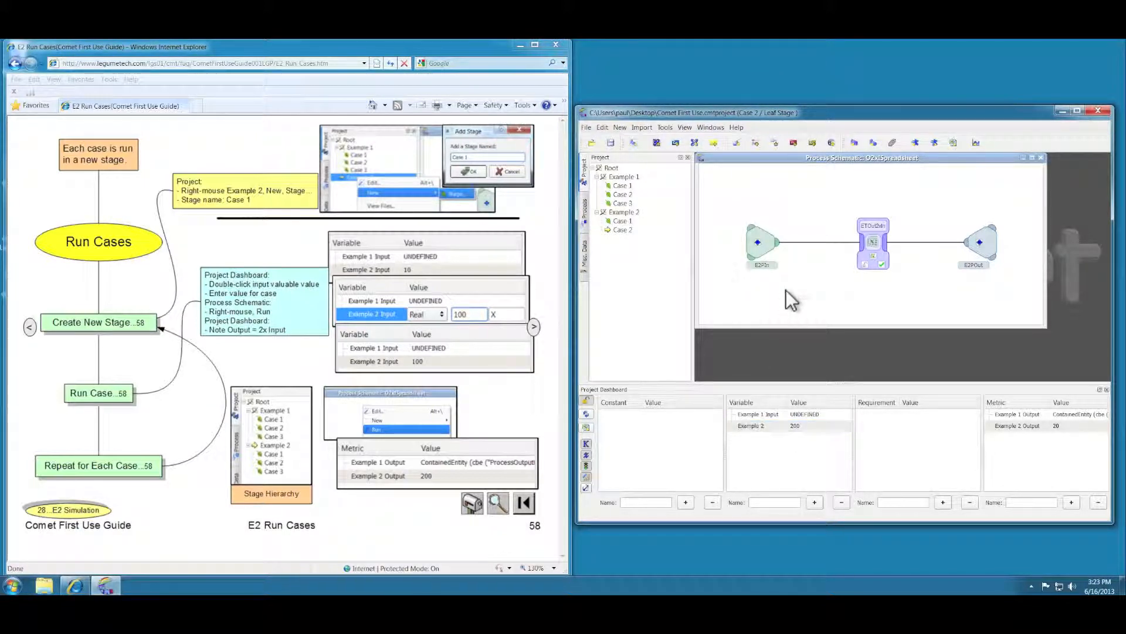
right_click(786, 289)
left_click(804, 322)
Add a new stage named Case 3 under Example 2 in the project tree.
left_click(618, 213)
right_click(618, 213)
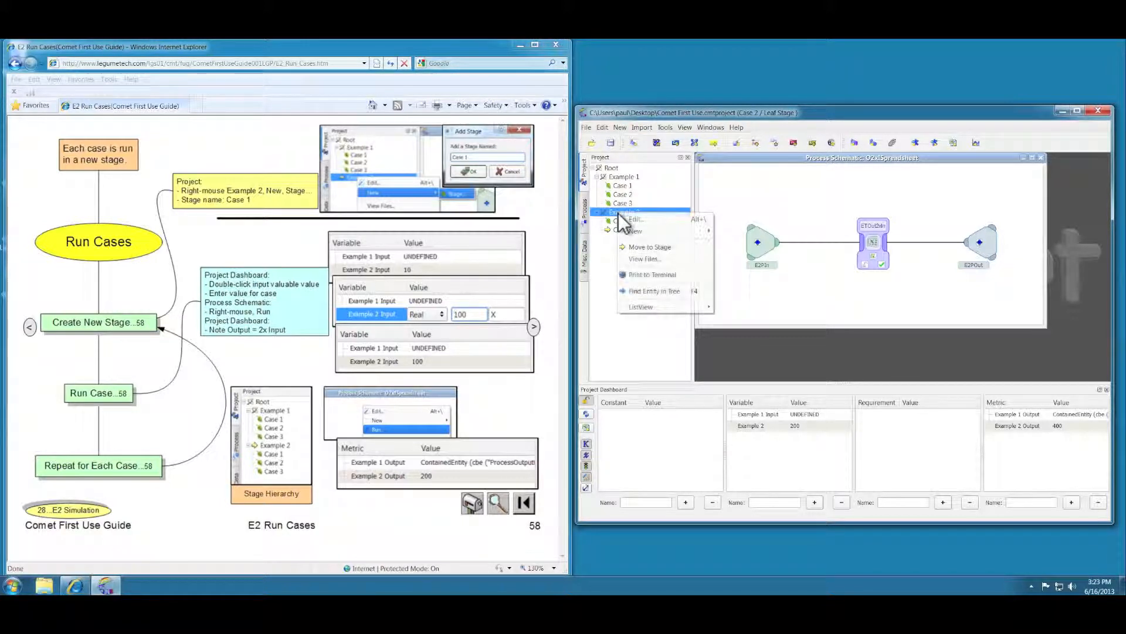
mouse_move(640, 233)
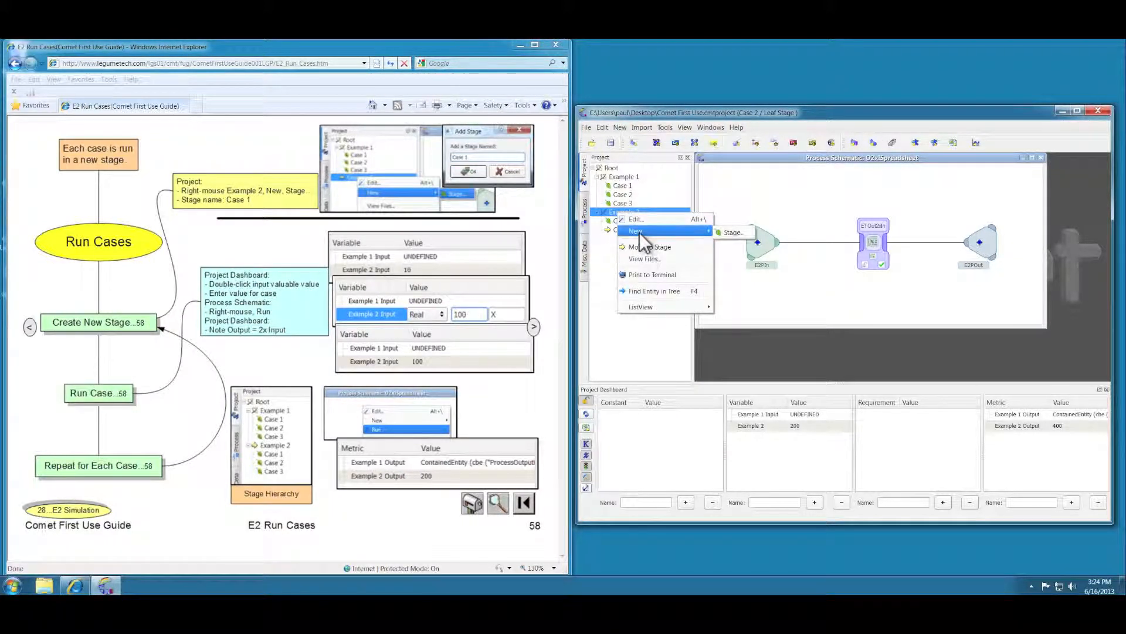
left_click(730, 232)
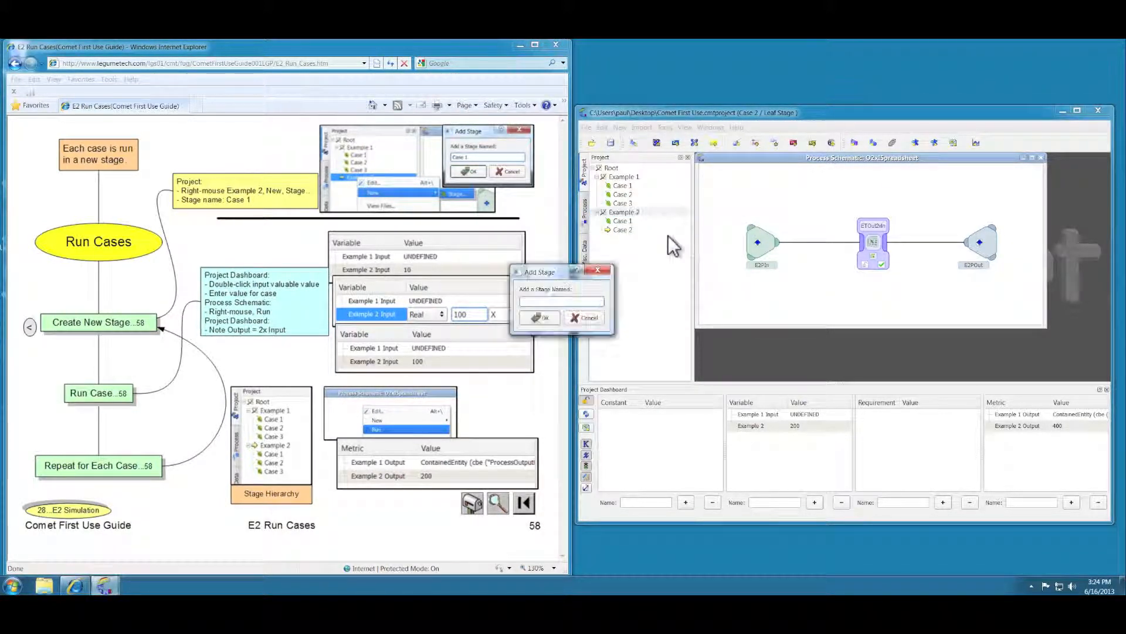
type("Case 3")
key("Return")
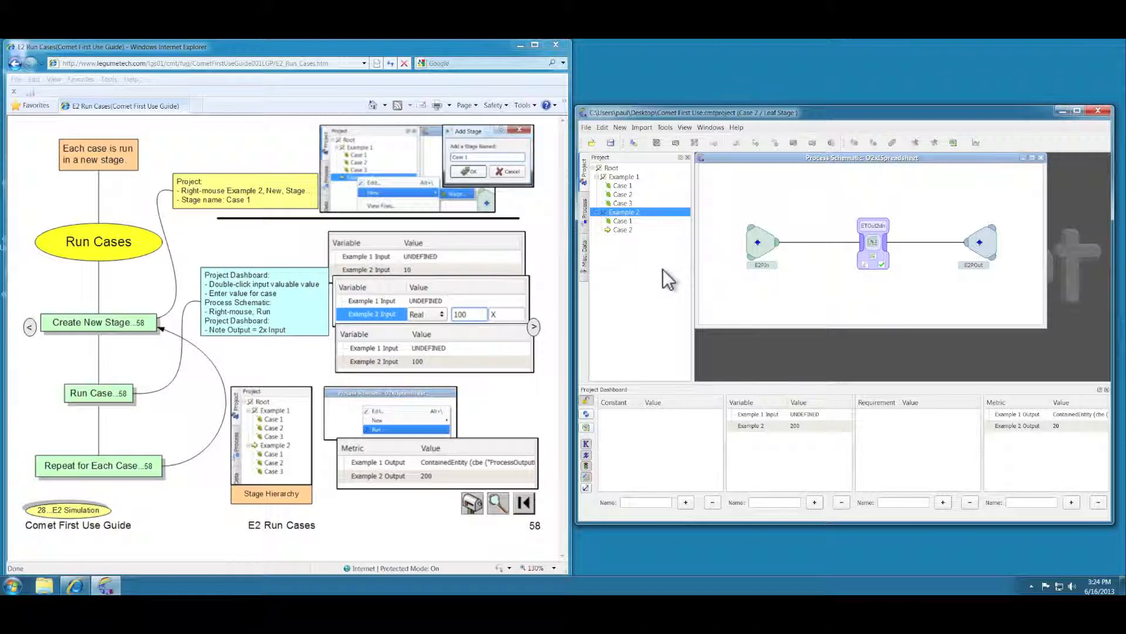
Set the Example 2 input variable to 300 for Case 3 and run the process.
left_click(801, 425)
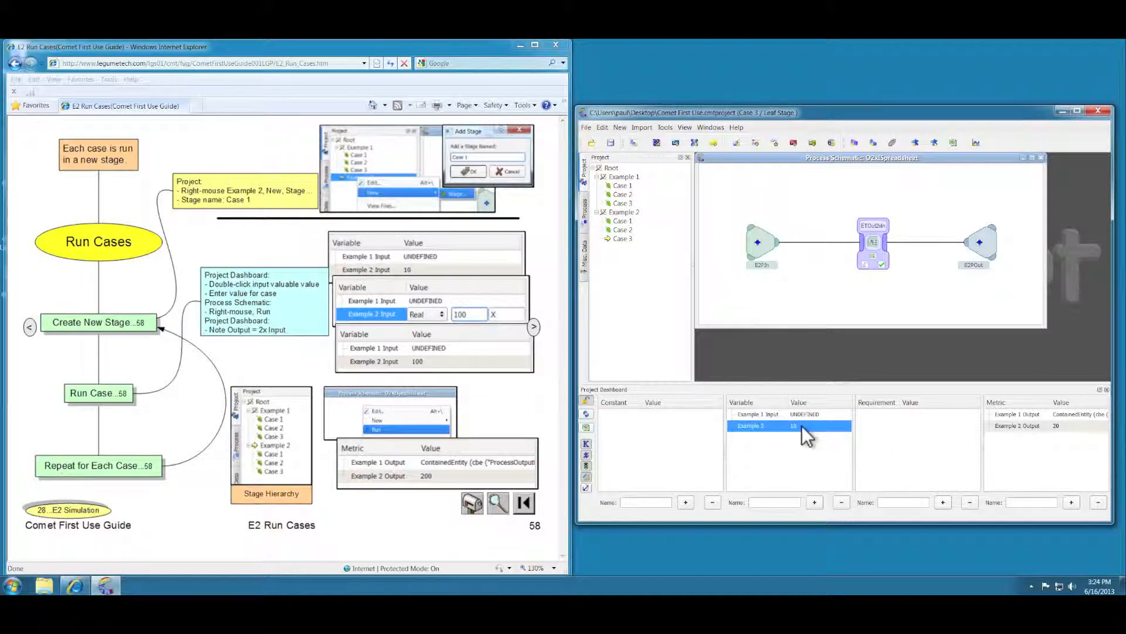
double_click(801, 425)
key("Return")
right_click(809, 279)
right_click(809, 280)
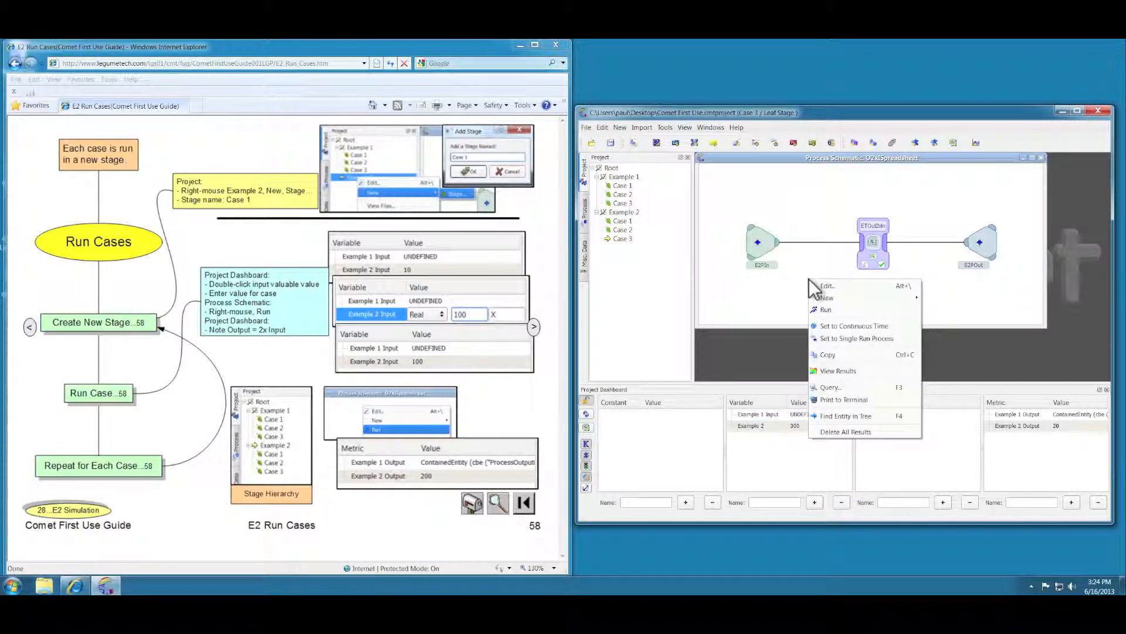
left_click(822, 305)
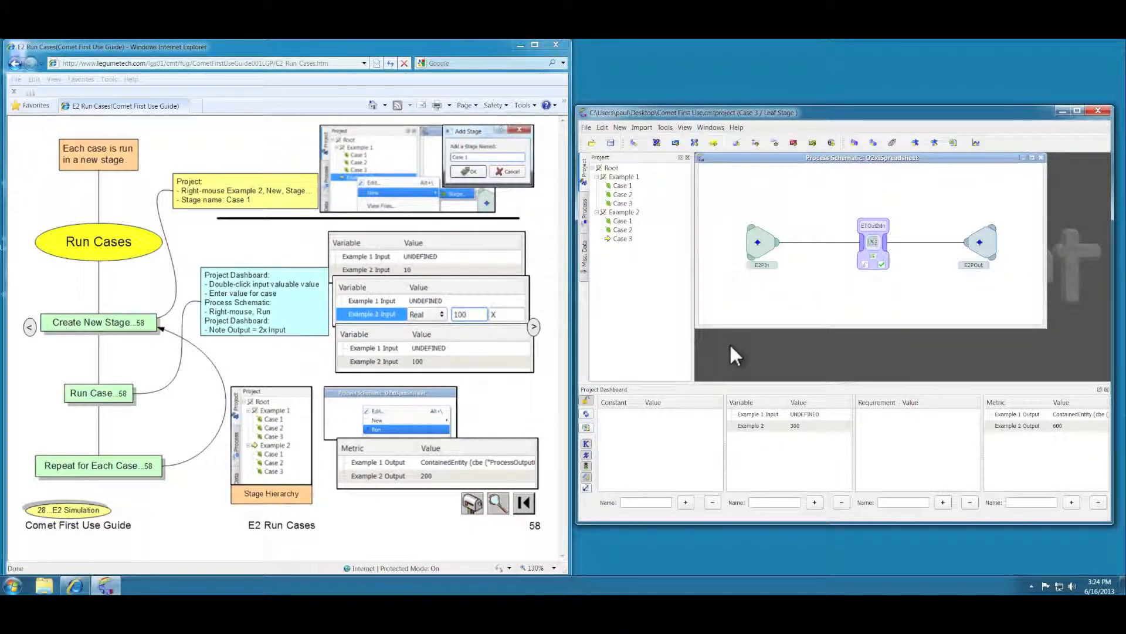
Open the guide's Examine Results instructions, then move to Example 2's Case 1 stage in Comet to check its input and output.
left_click(82, 511)
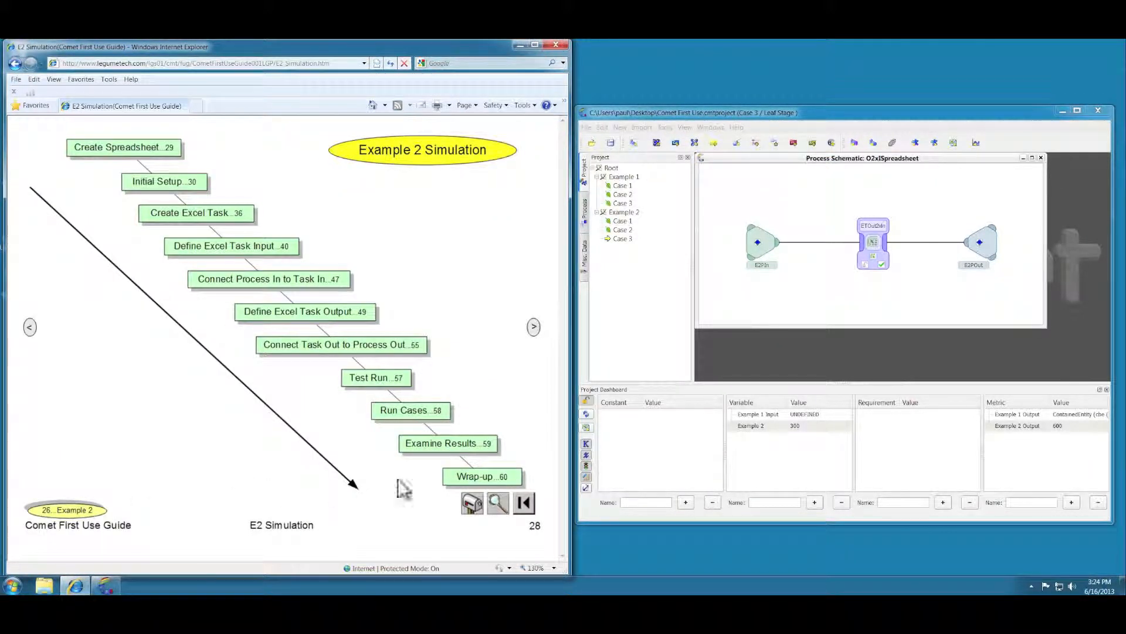
left_click(451, 445)
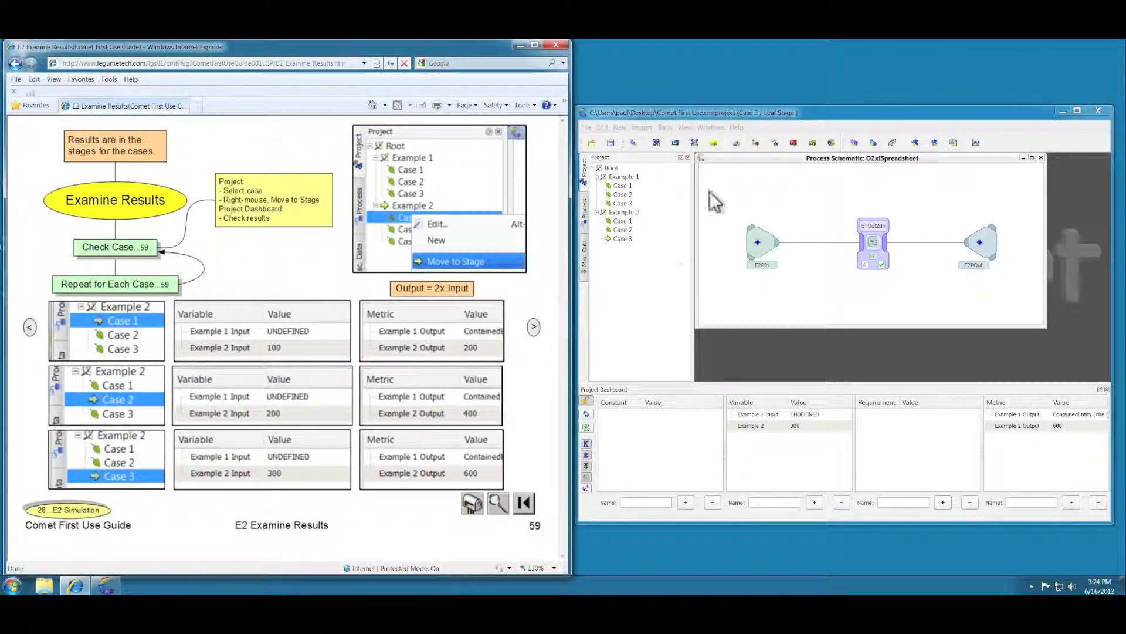
right_click(619, 222)
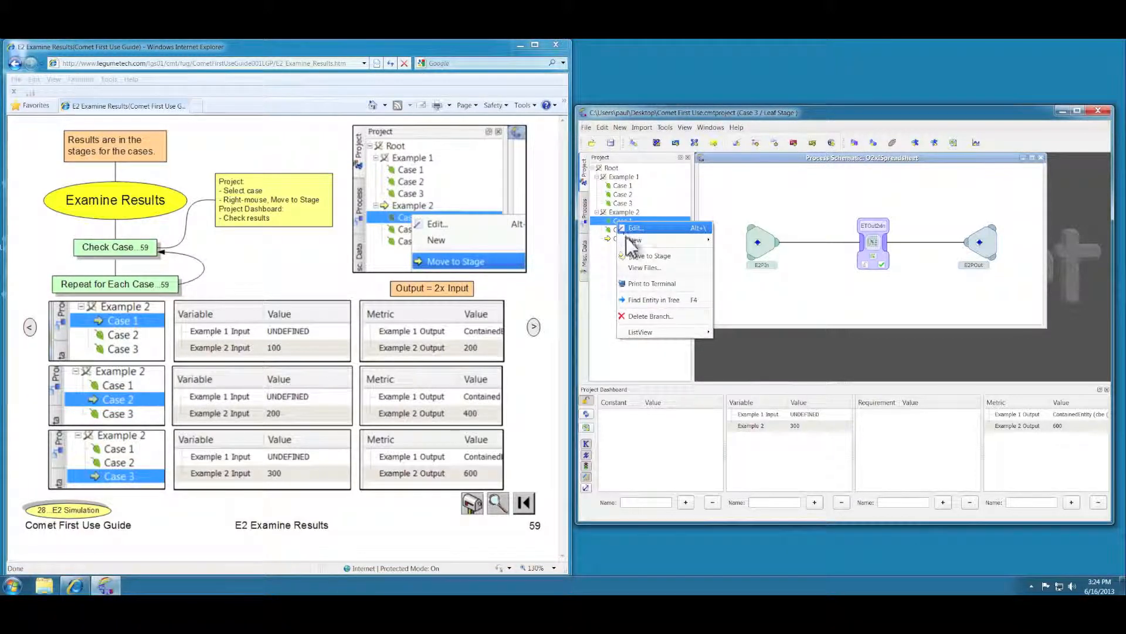
left_click(637, 254)
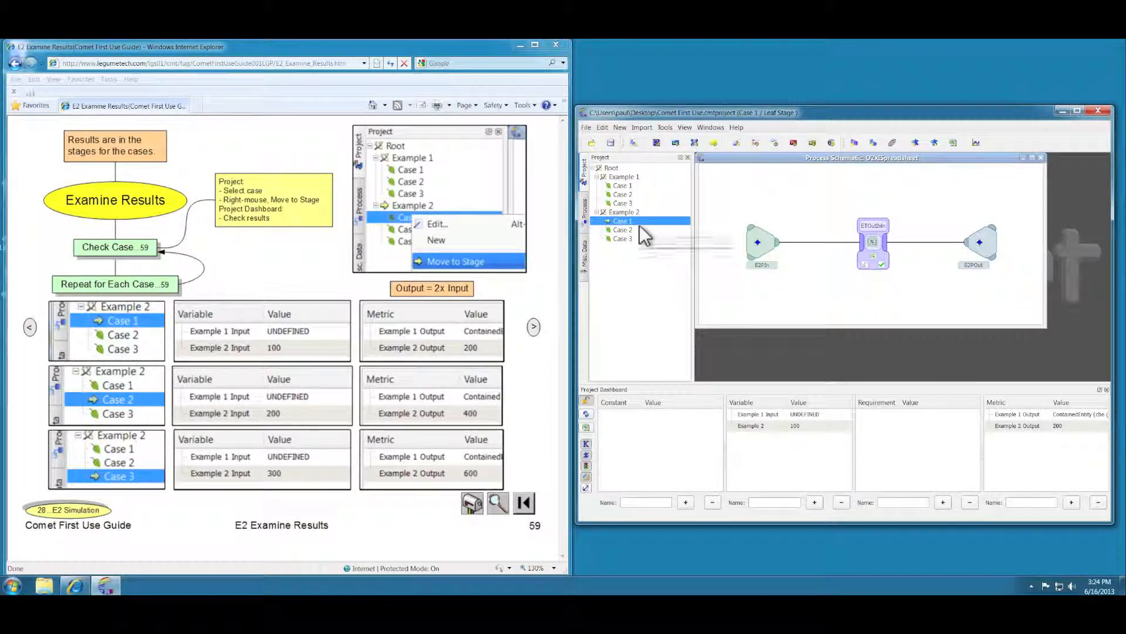
Move to Example 2's Case 2 and Case 3 stages to check their results, then return to the guide's Example 2 Simulation overview.
right_click(624, 230)
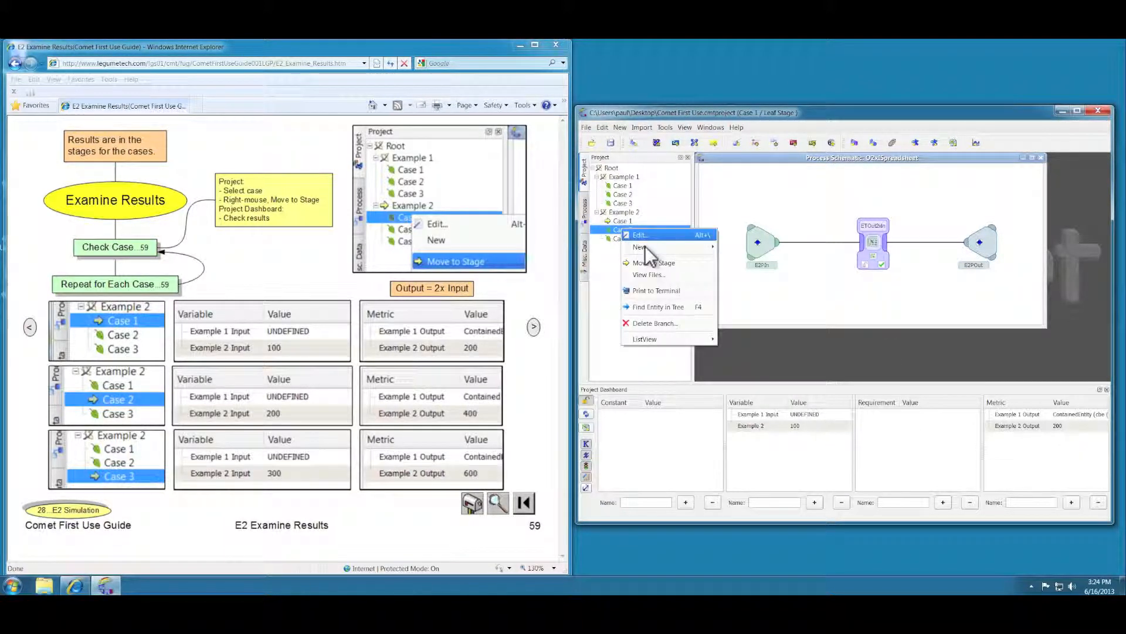
left_click(649, 262)
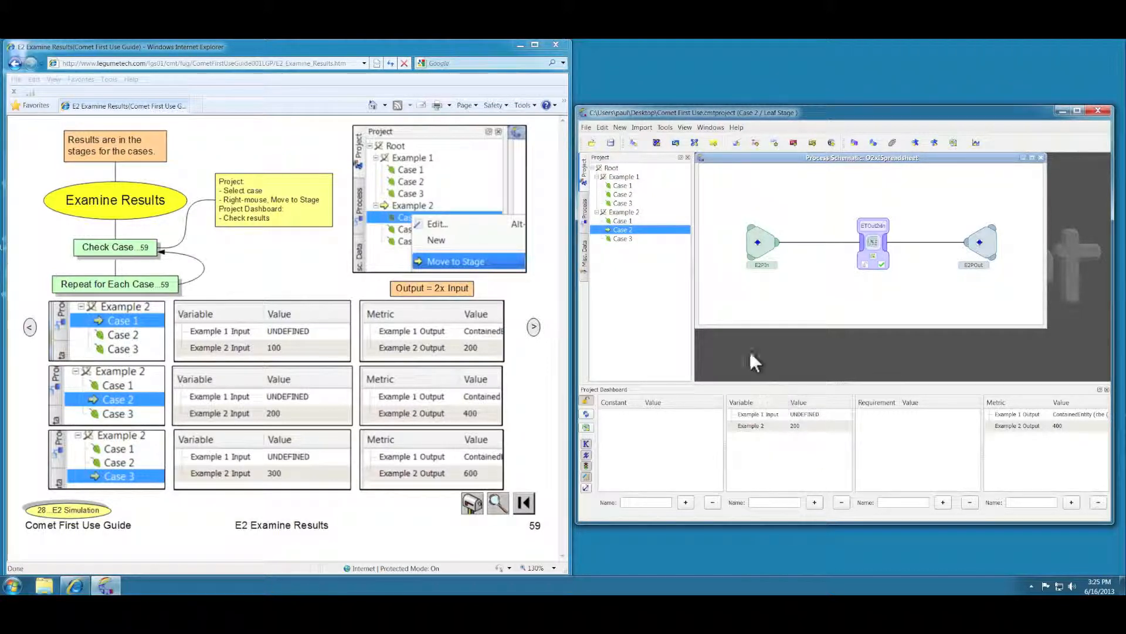
left_click(622, 239)
right_click(622, 240)
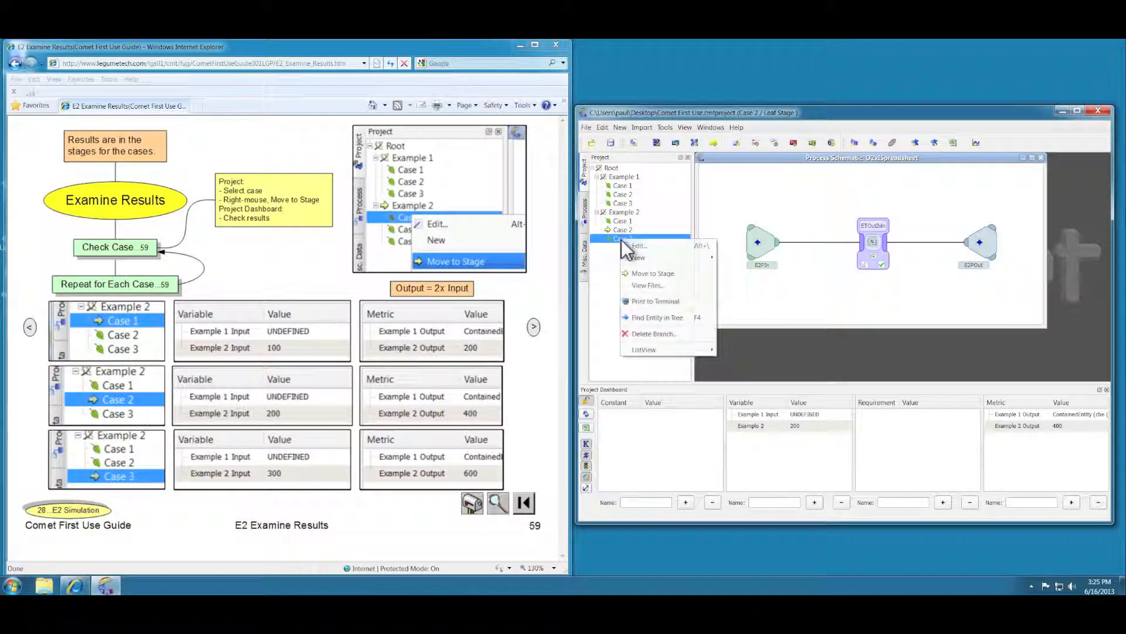
left_click(647, 272)
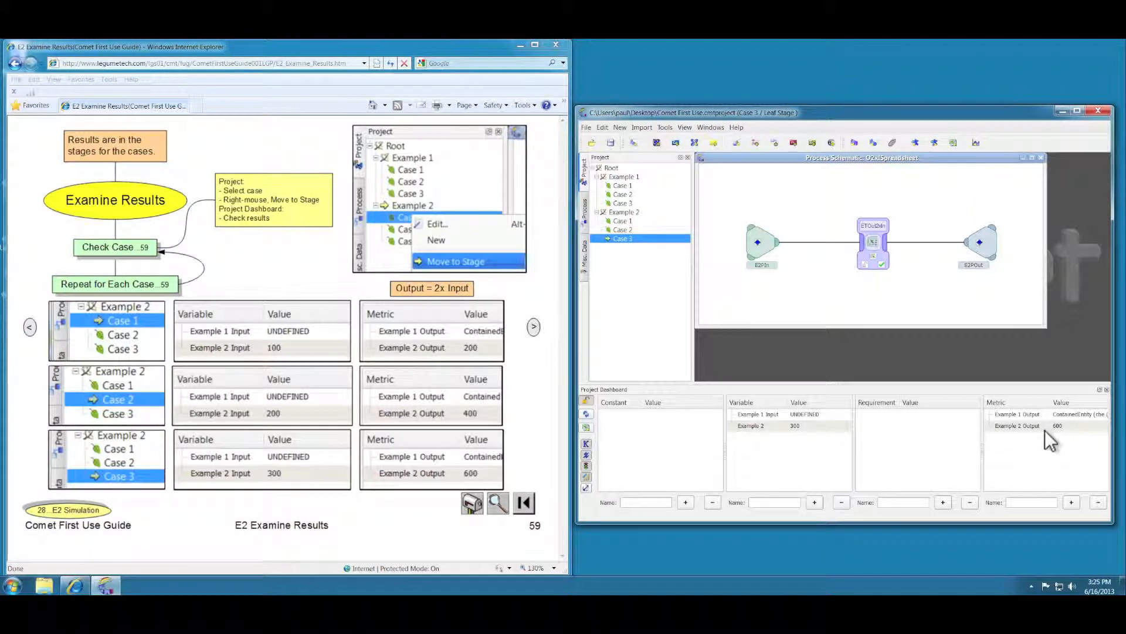
left_click(78, 510)
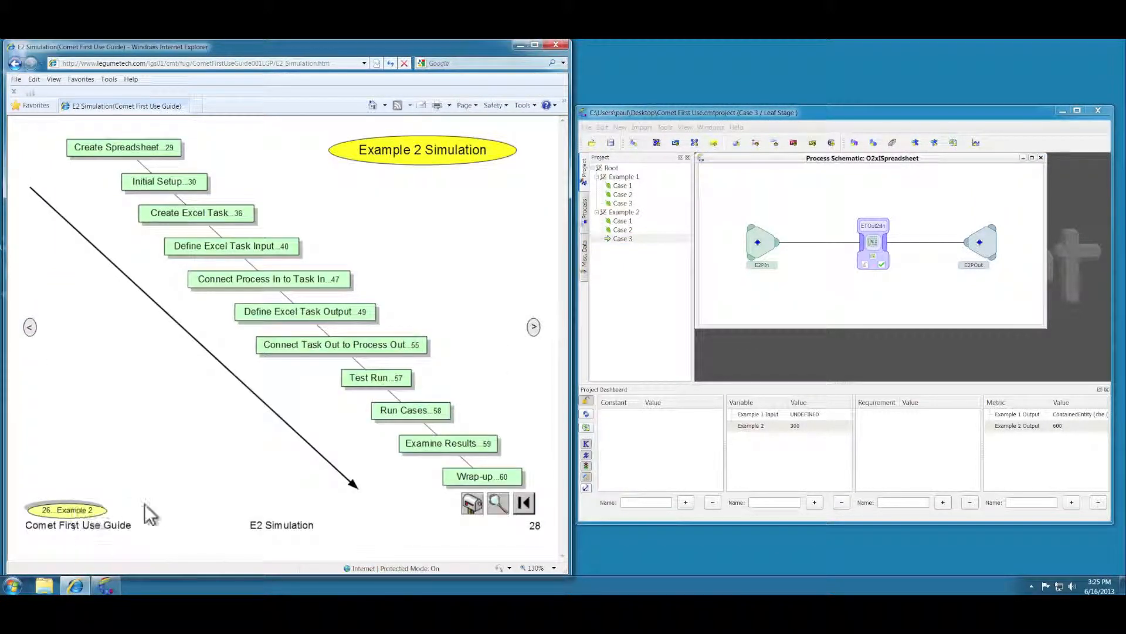
Consult the guide's Example 2 Wrap-up instructions, then save the Comet First Use project and exit Comet.
left_click(481, 476)
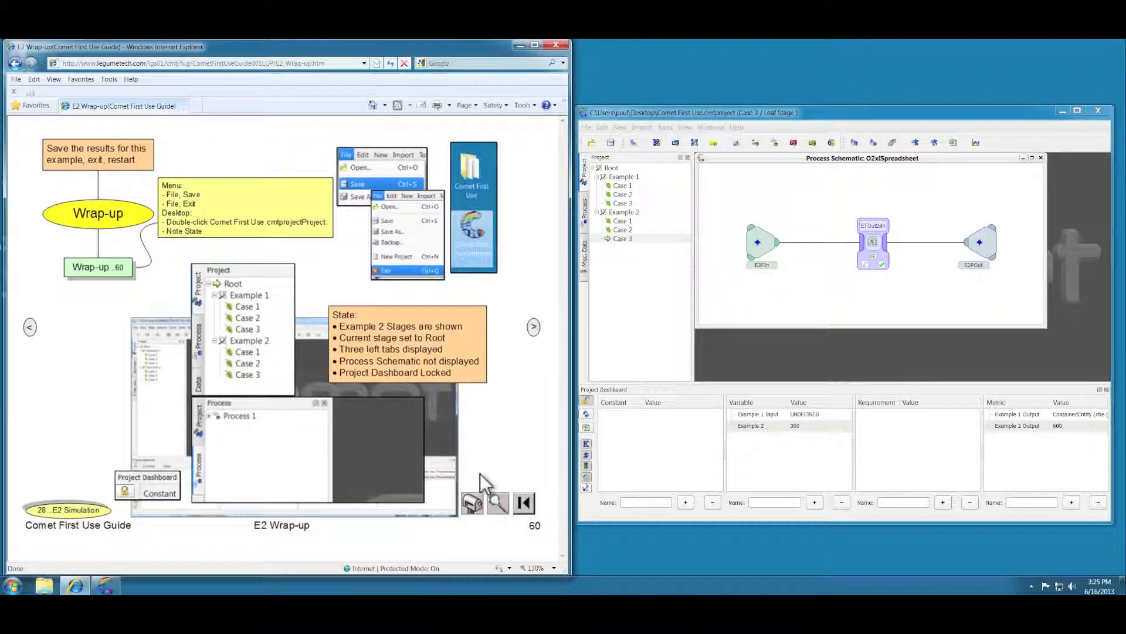
left_click(587, 127)
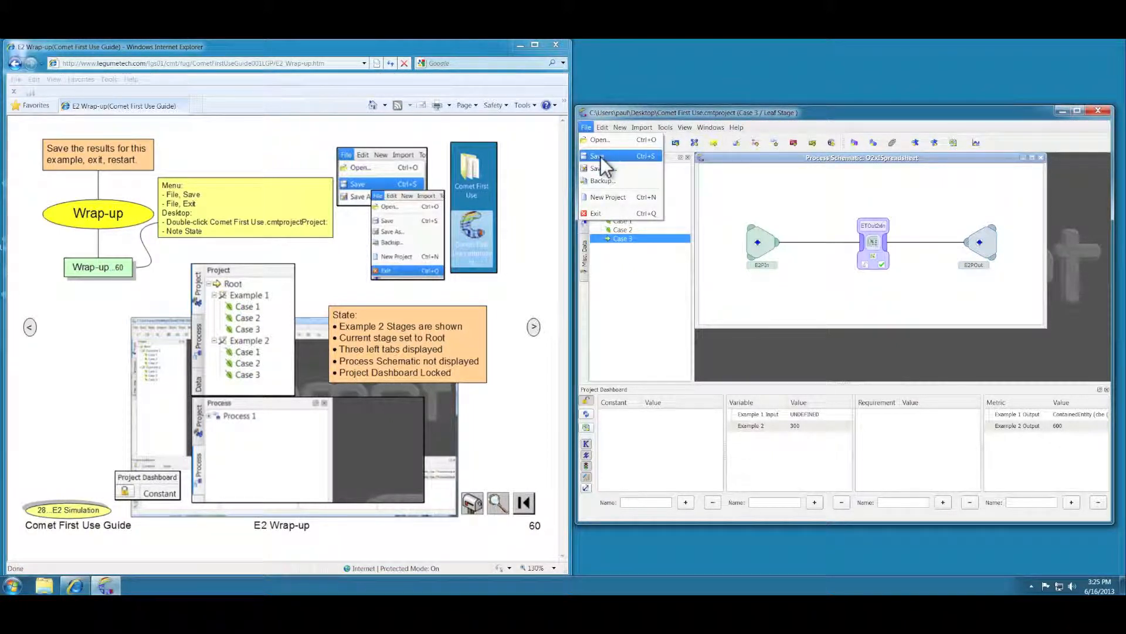
left_click(600, 156)
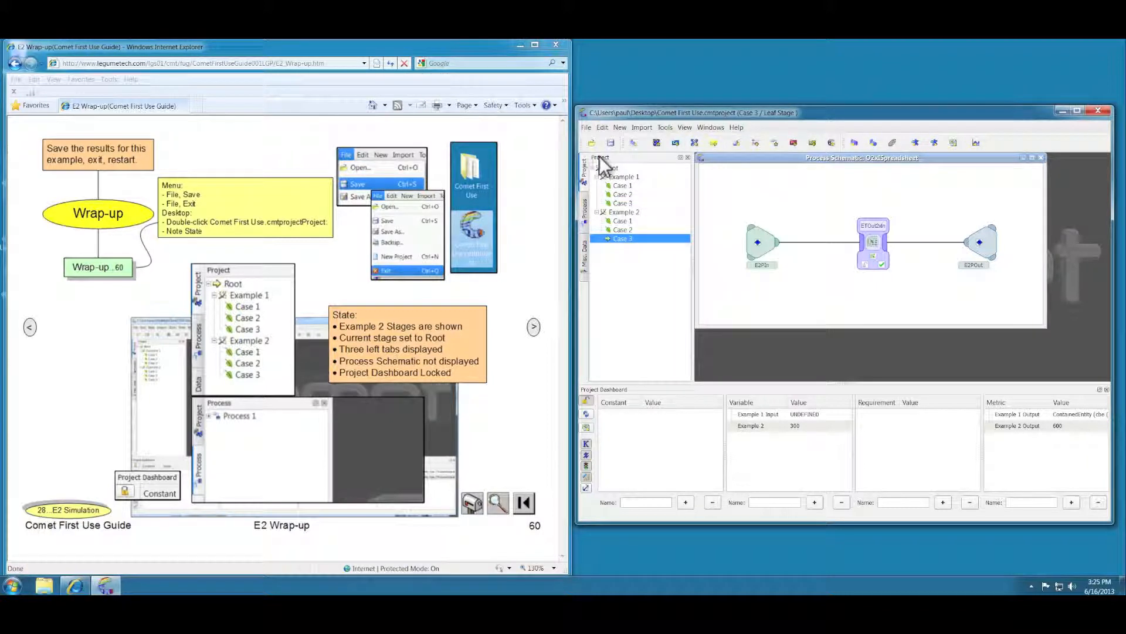
left_click(586, 127)
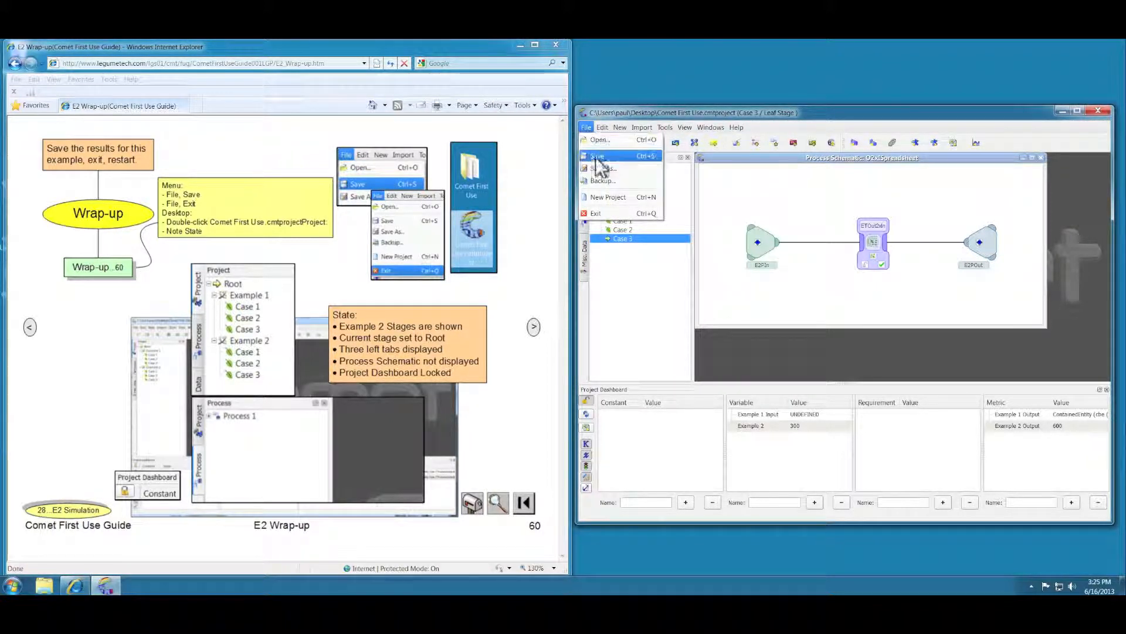
left_click(596, 215)
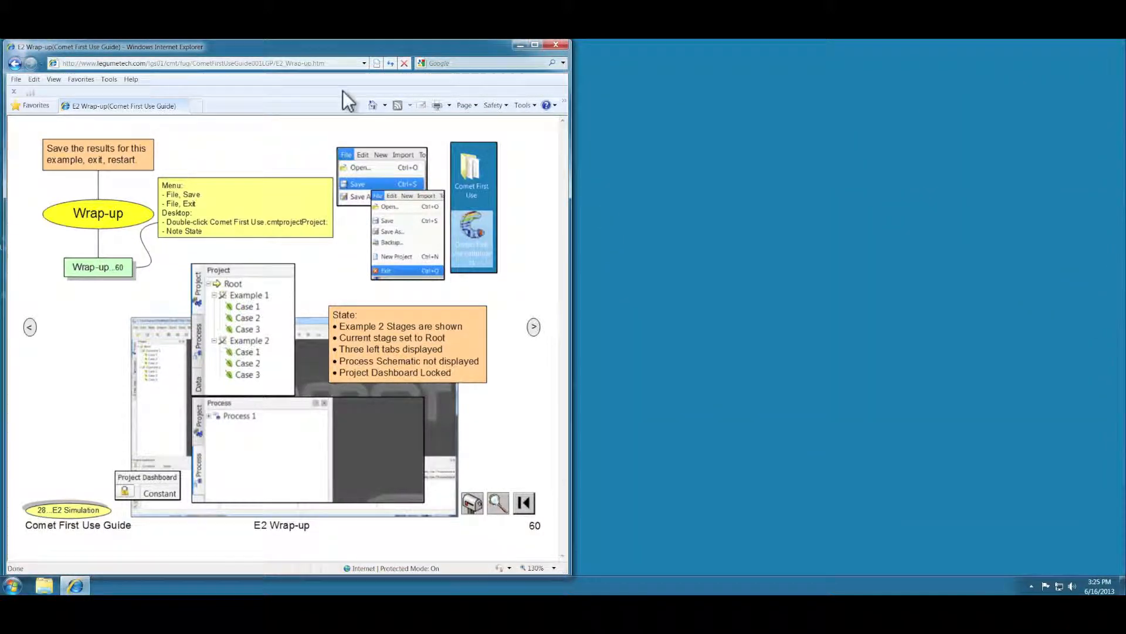
Uncover the desktop to restart Comet from the Comet First Use.cmtproject file, then return the guide window to its place.
left_click_drag(217, 44, 272, 47)
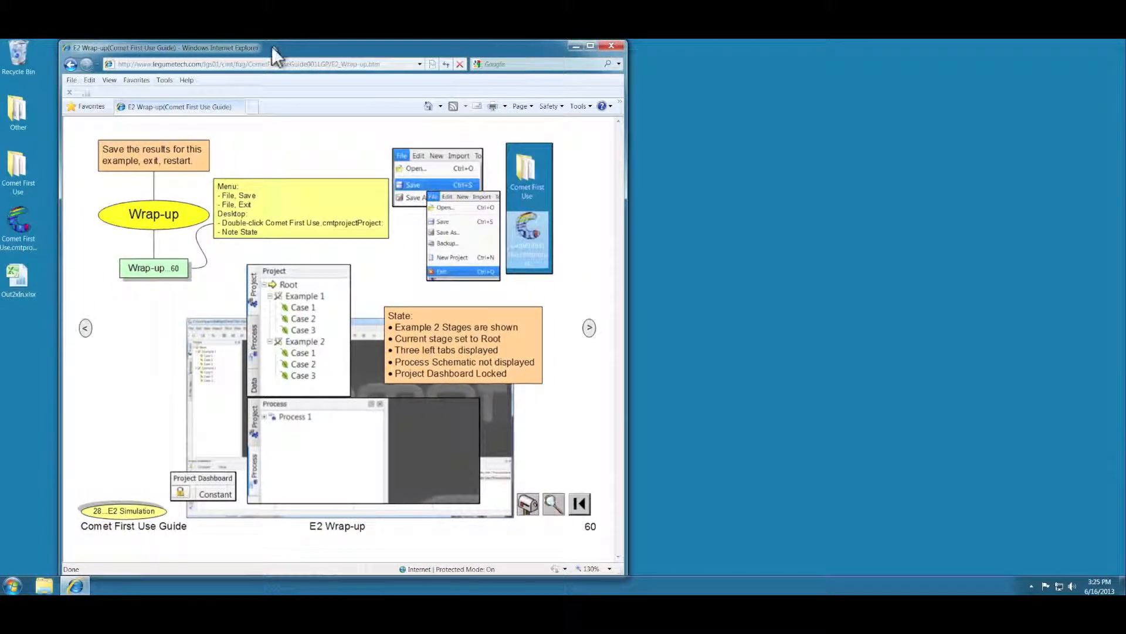
double_click(14, 223)
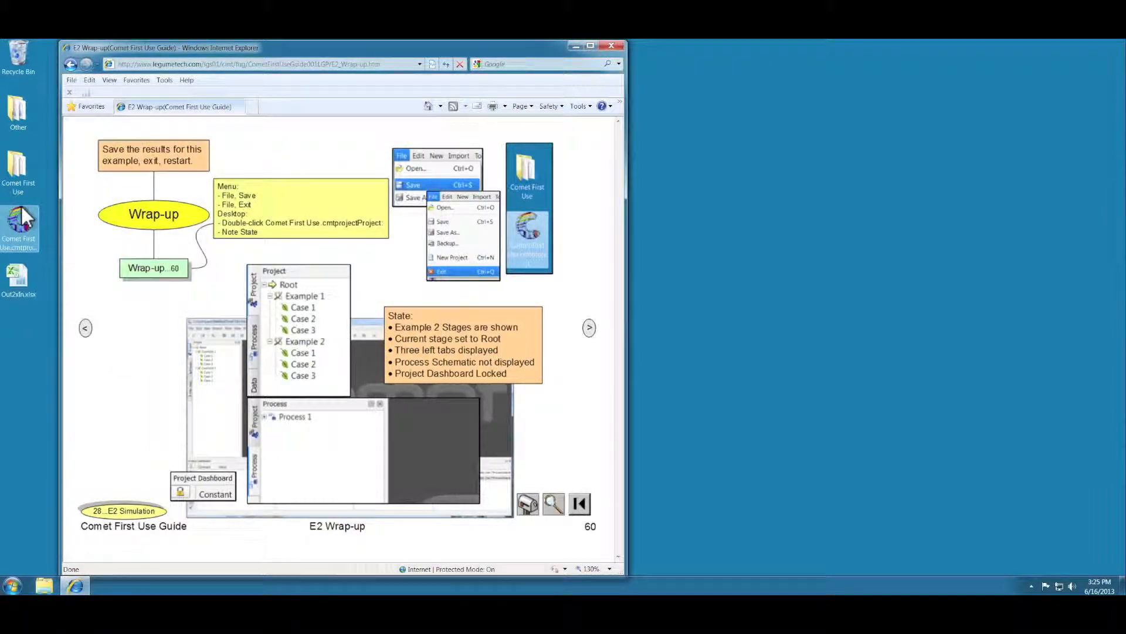
left_click_drag(325, 51, 270, 53)
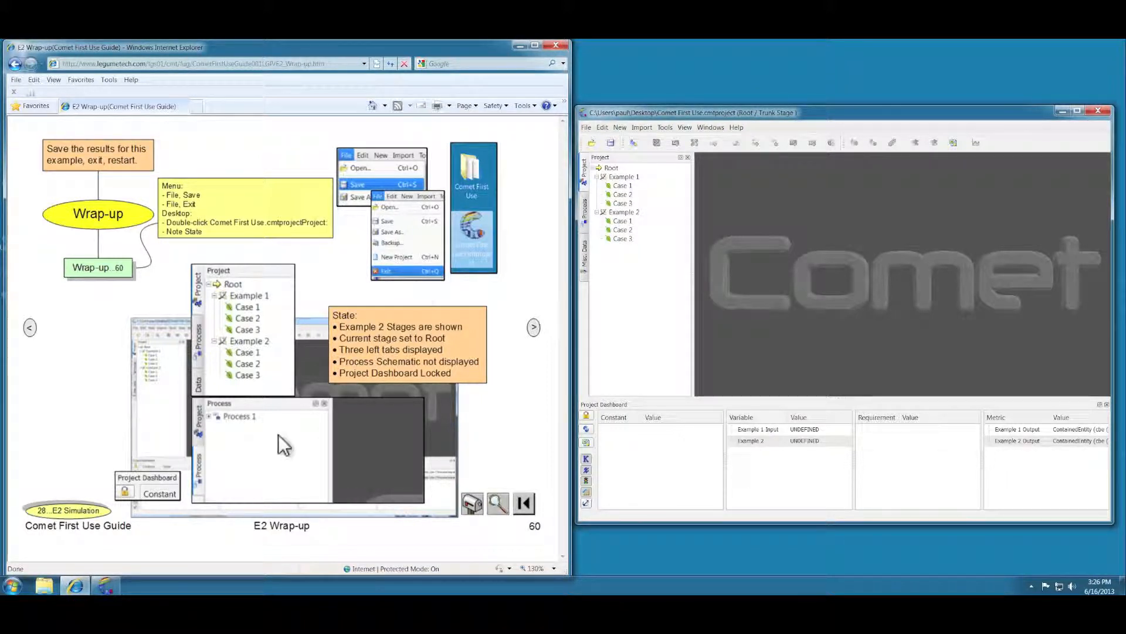
Go back up through the guide's Example 2 pages to its main overview and open the Homepage page.
left_click(80, 509)
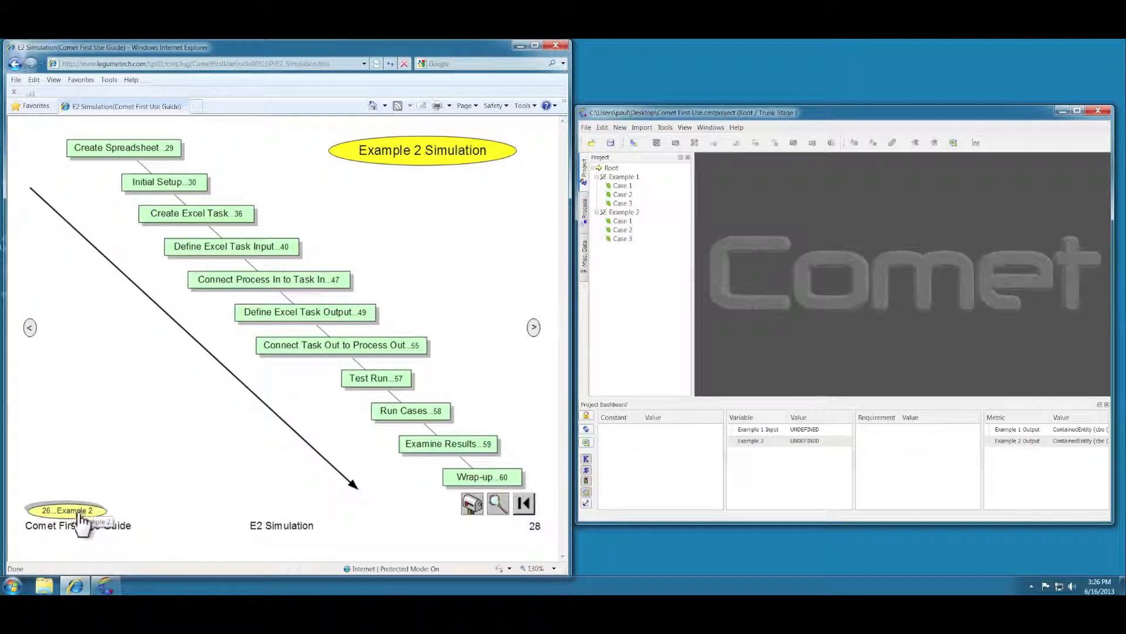
left_click(80, 512)
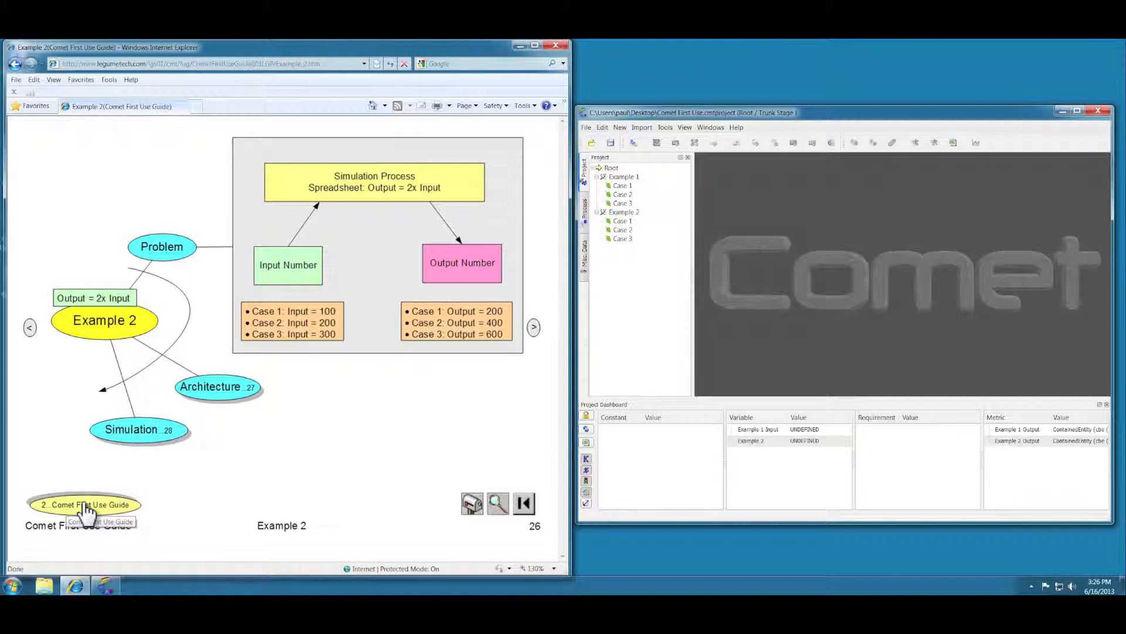
left_click(85, 508)
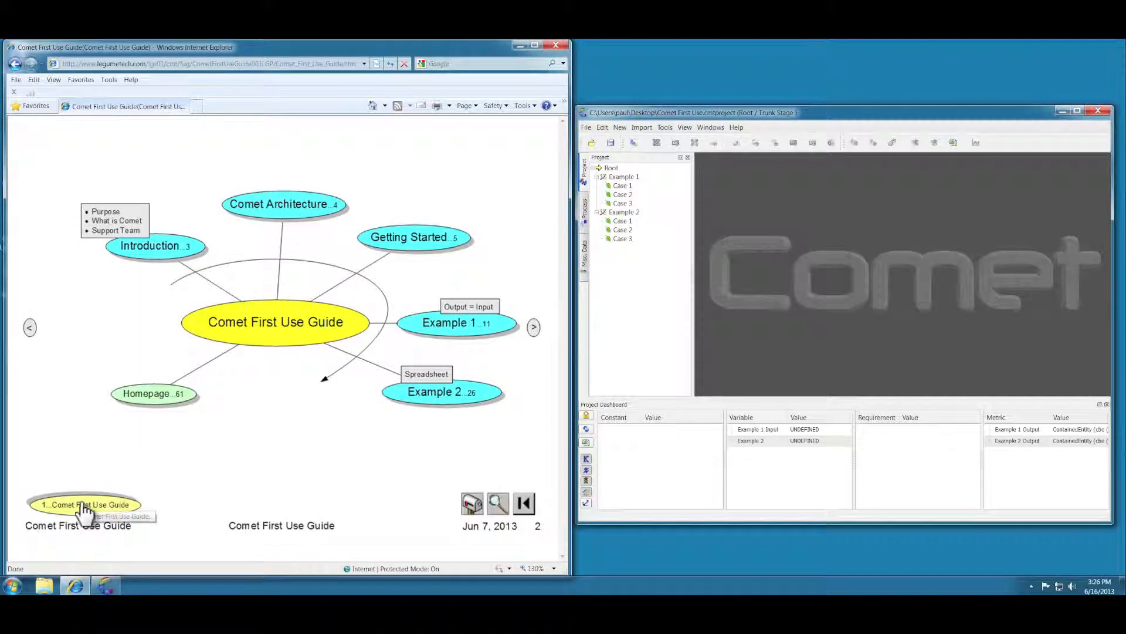
left_click(159, 397)
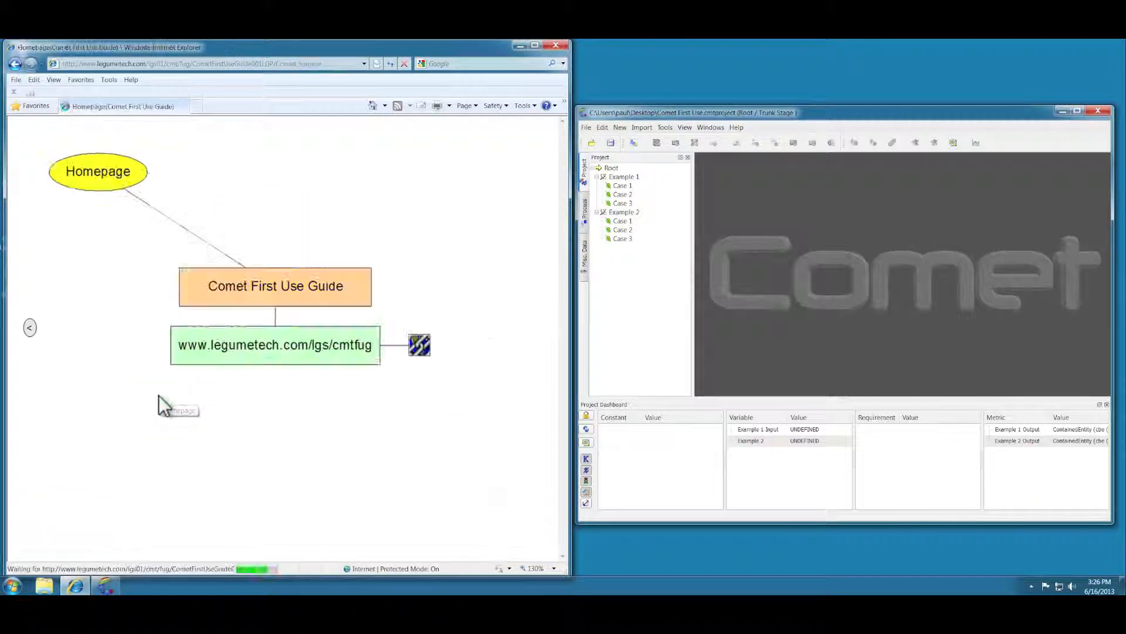